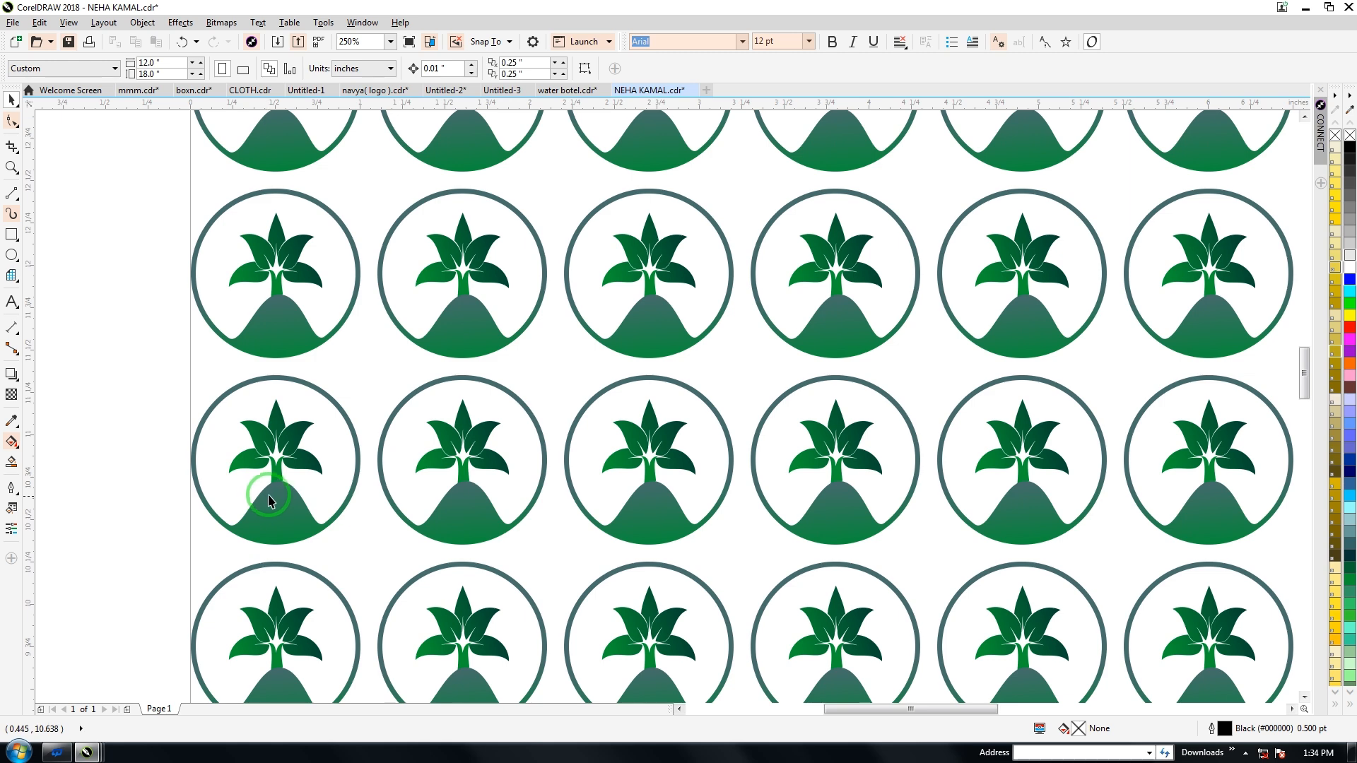
Draw a circle about 4.33 by 4.23 inches in the empty area beside the logo sheet.
scroll(275, 499, "down", 2)
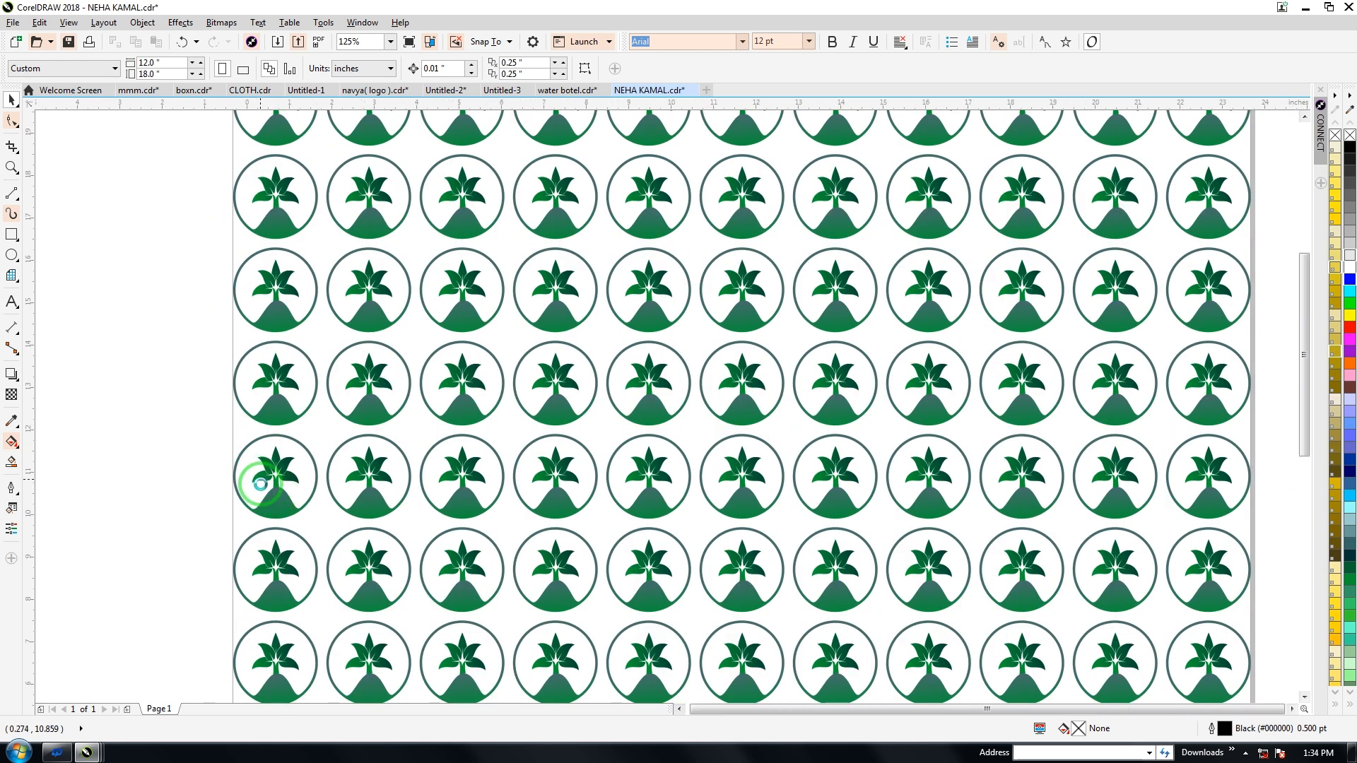
scroll(257, 473, "down", 2)
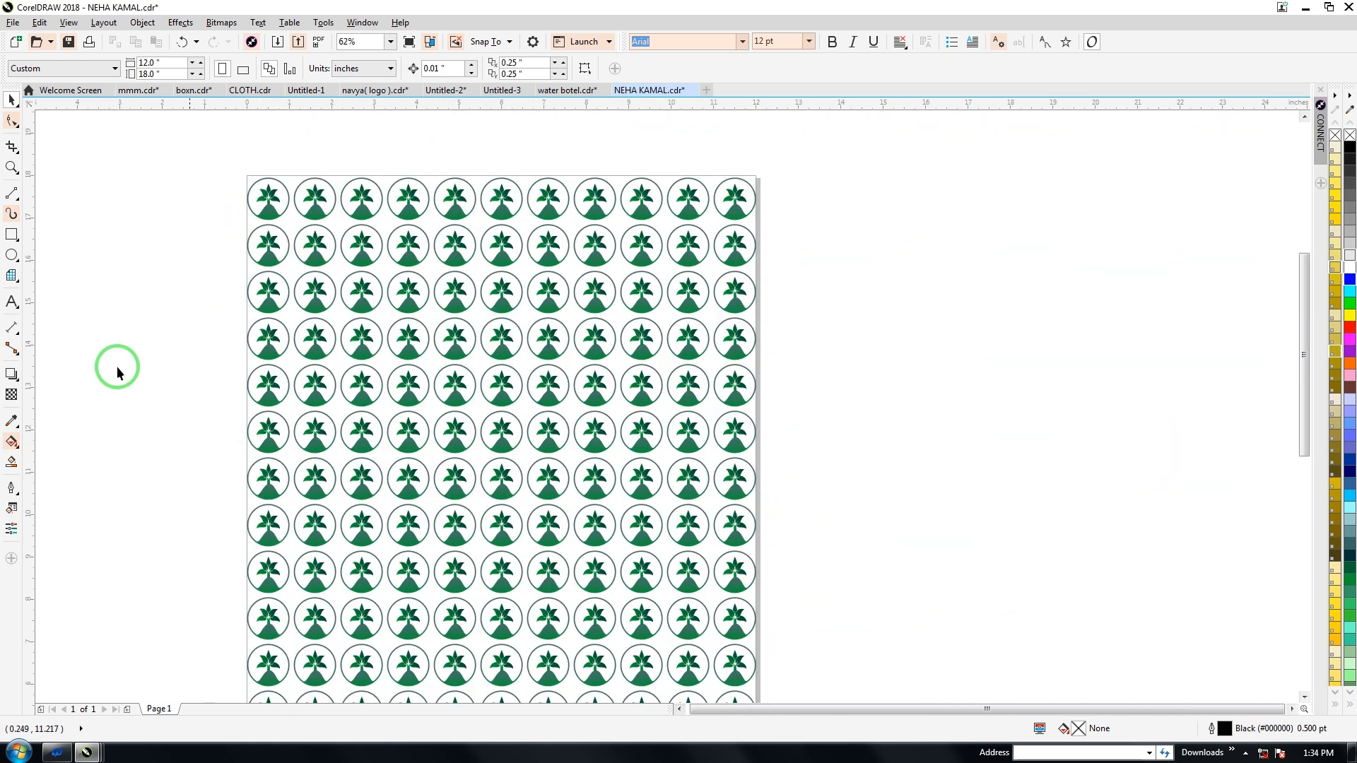
left_click(679, 709)
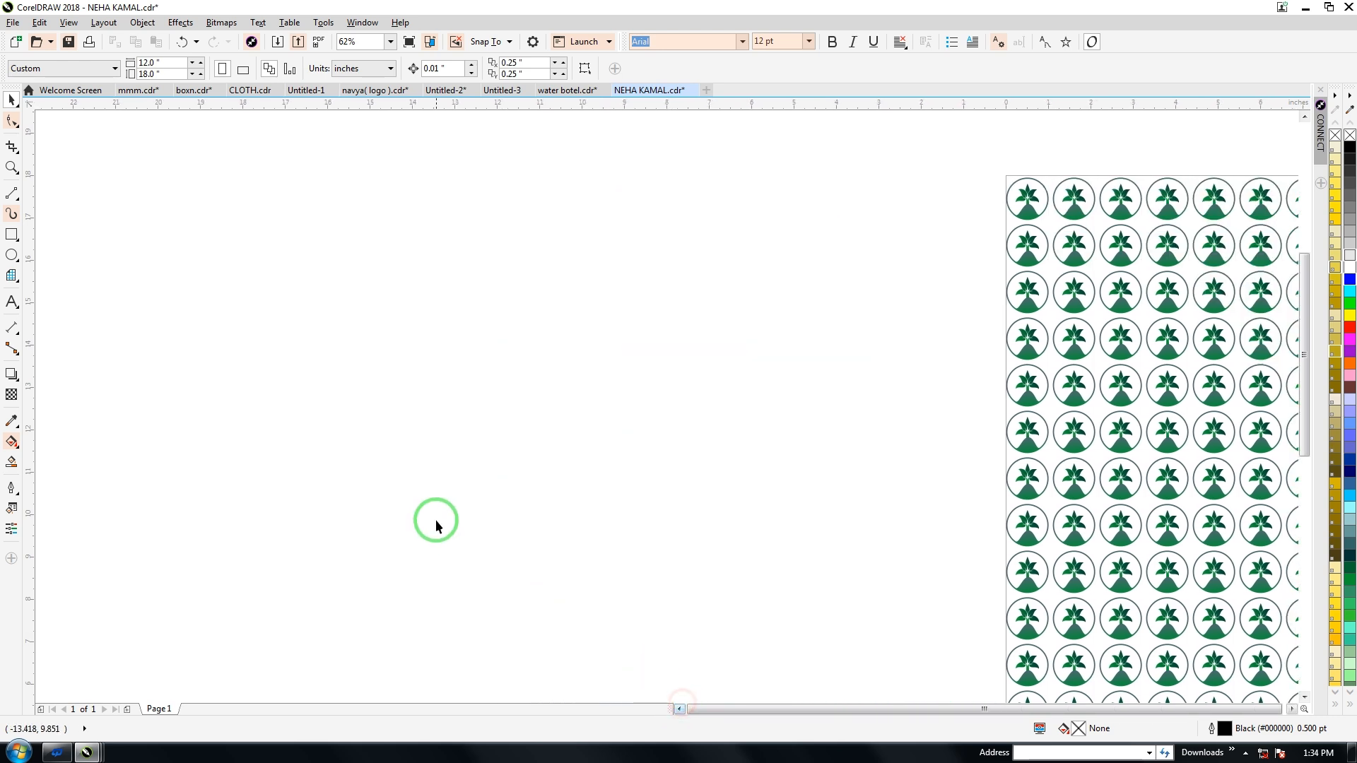
left_click(12, 256)
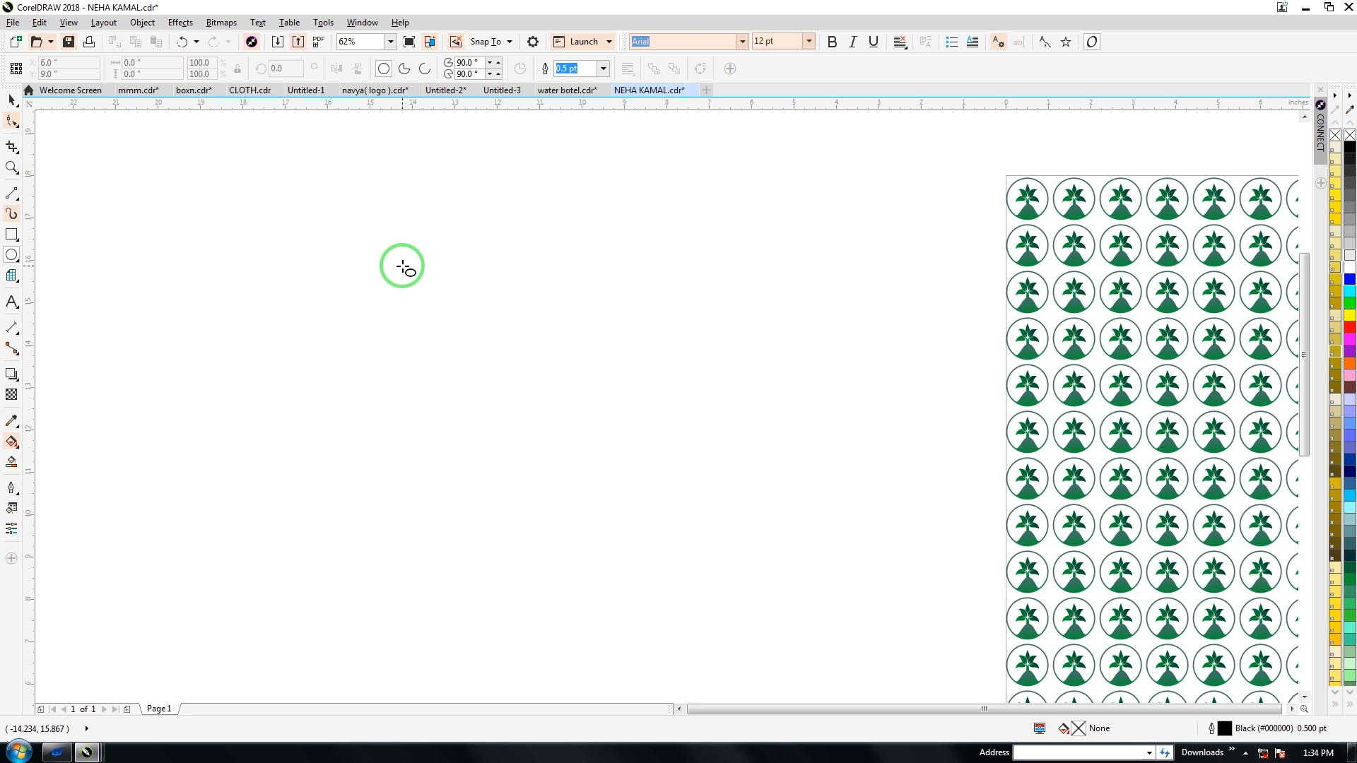
left_click_drag(473, 395, 568, 482)
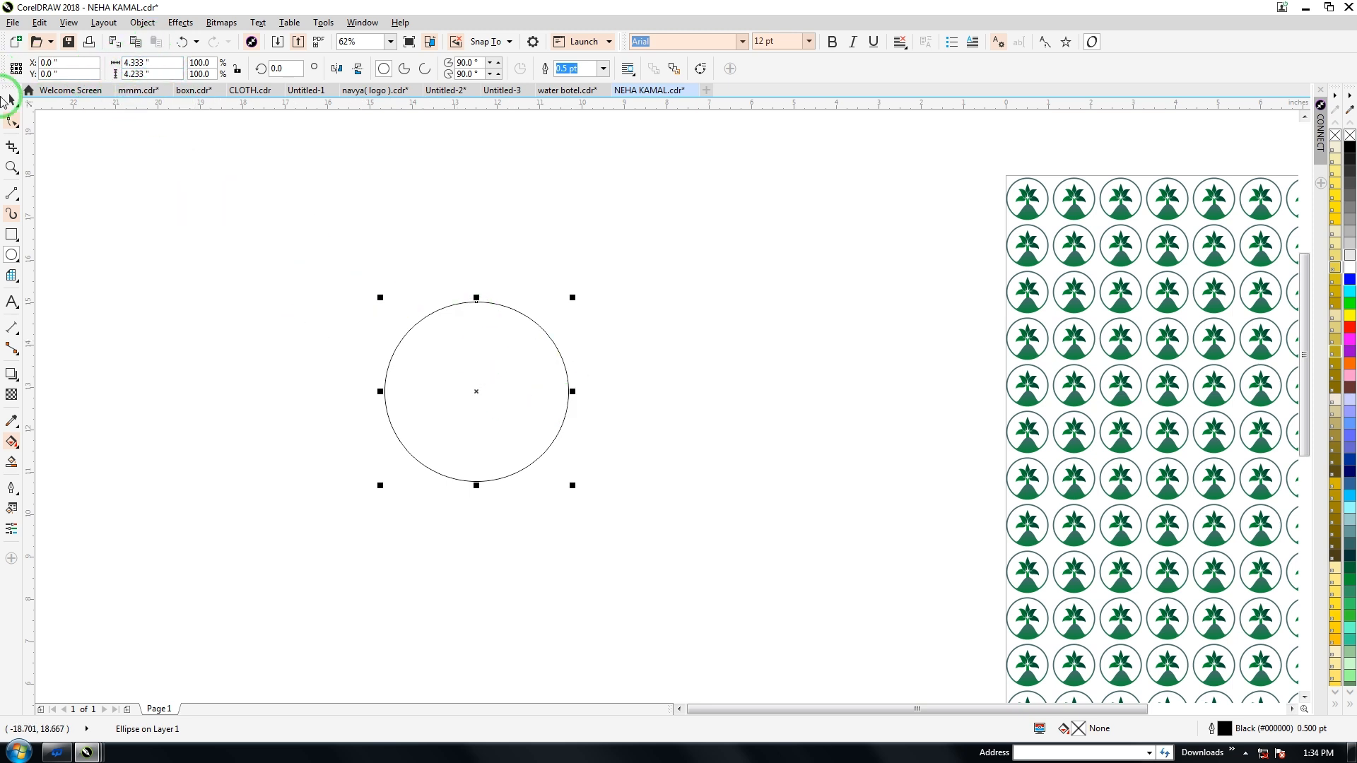
Duplicate the circle and scale the copy down proportionally to about 76.2%.
left_click(410, 391)
key("ctrl+d")
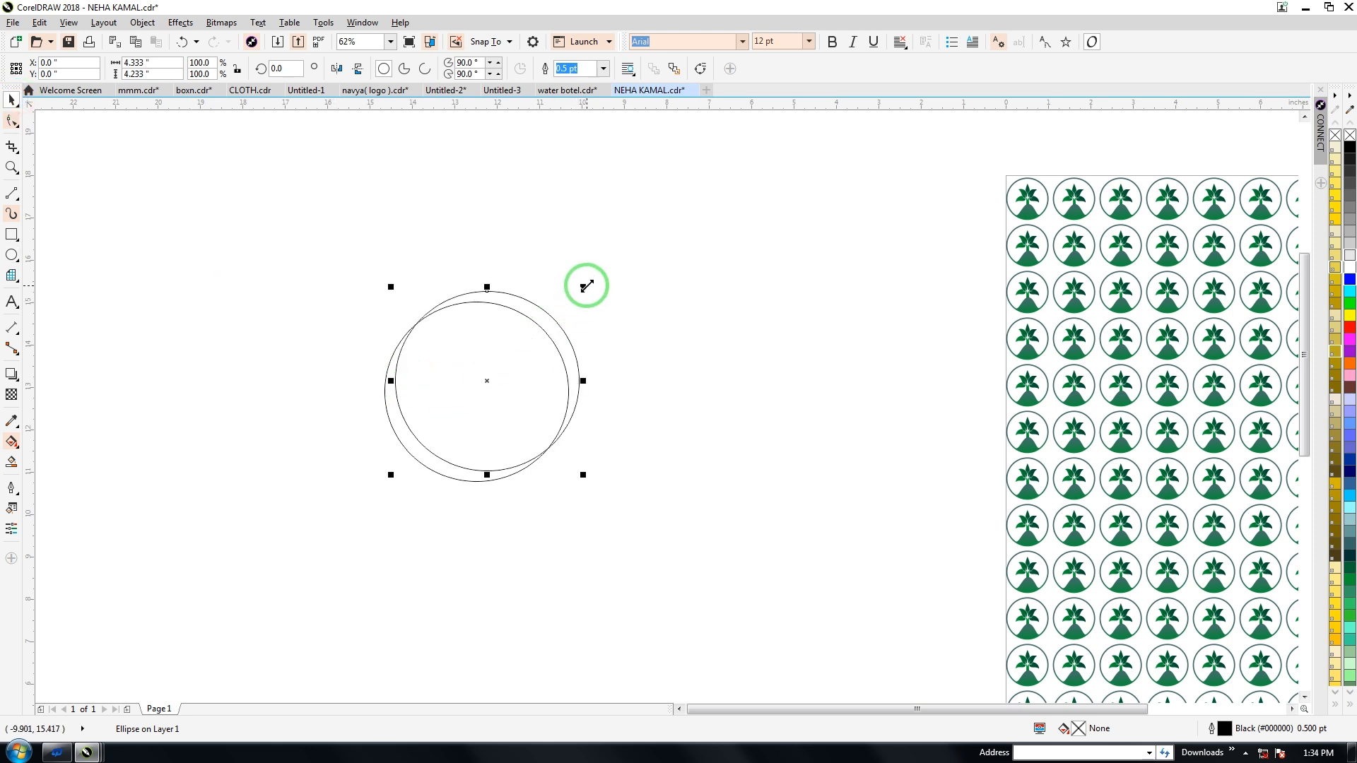
left_click_drag(584, 285, 563, 288)
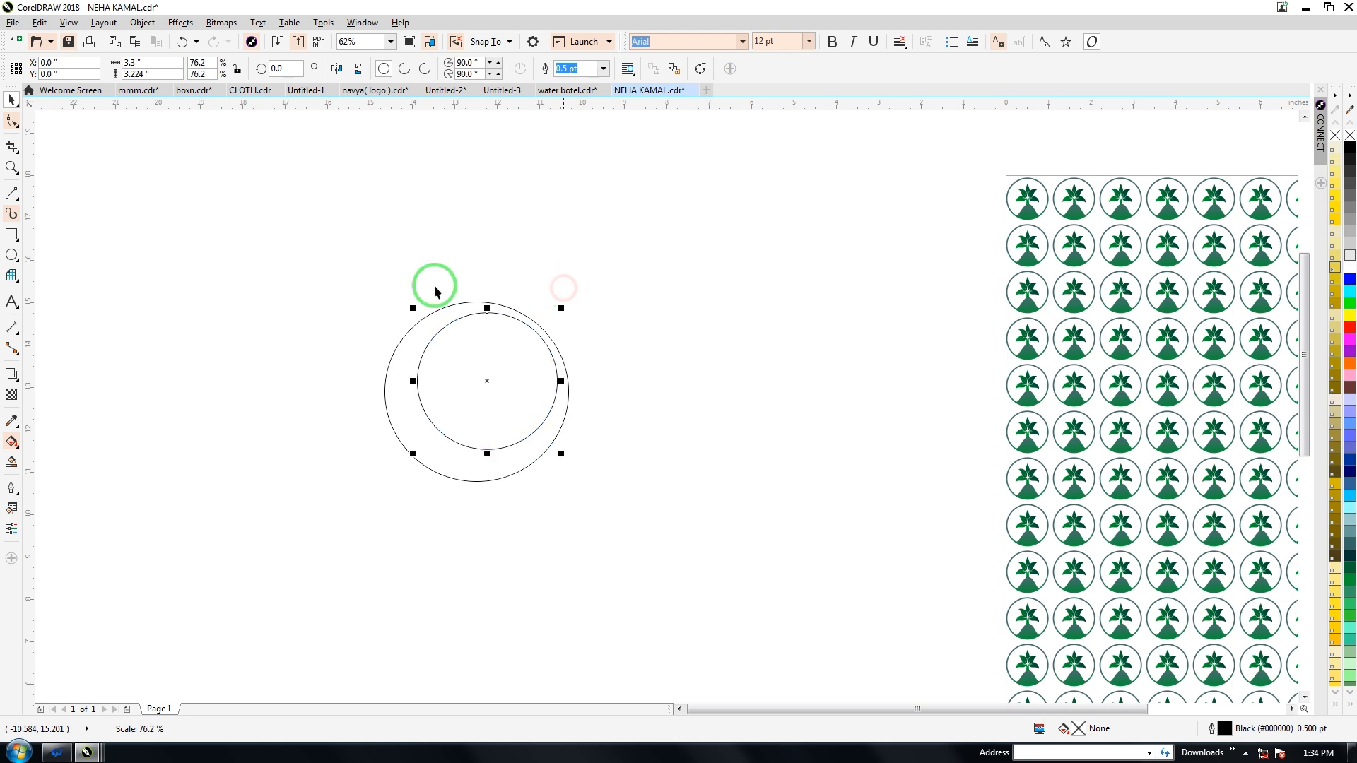
Align the smaller circle to the larger circle's centre, horizontally and vertically.
left_click_drag(484, 376, 601, 502)
key("c")
key("e")
left_click(596, 455)
left_click(501, 391)
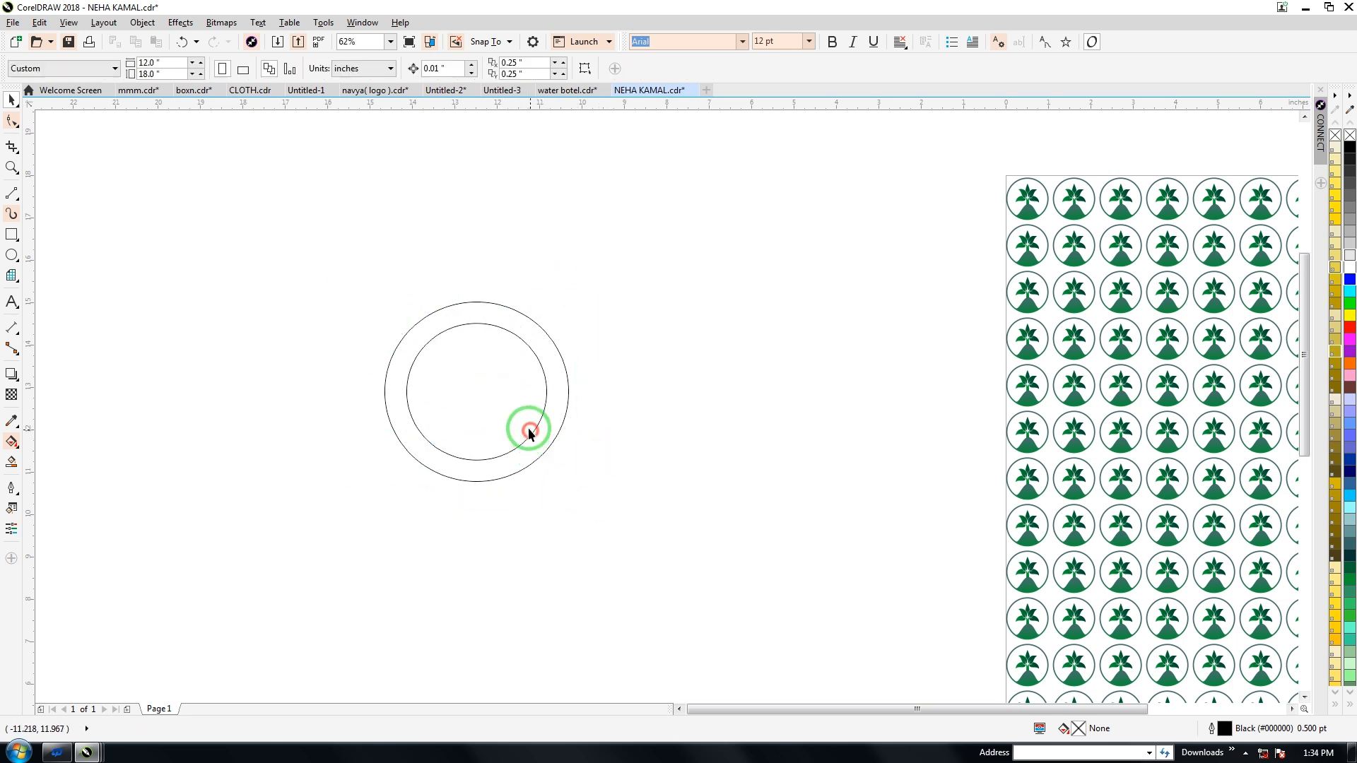
Move the inner circle off-centre and enlarge it to about 3.82 by 3.73 inches (88%).
left_click_drag(415, 358, 305, 323)
left_click_drag(260, 251, 608, 512)
left_click(313, 448)
left_click(327, 409)
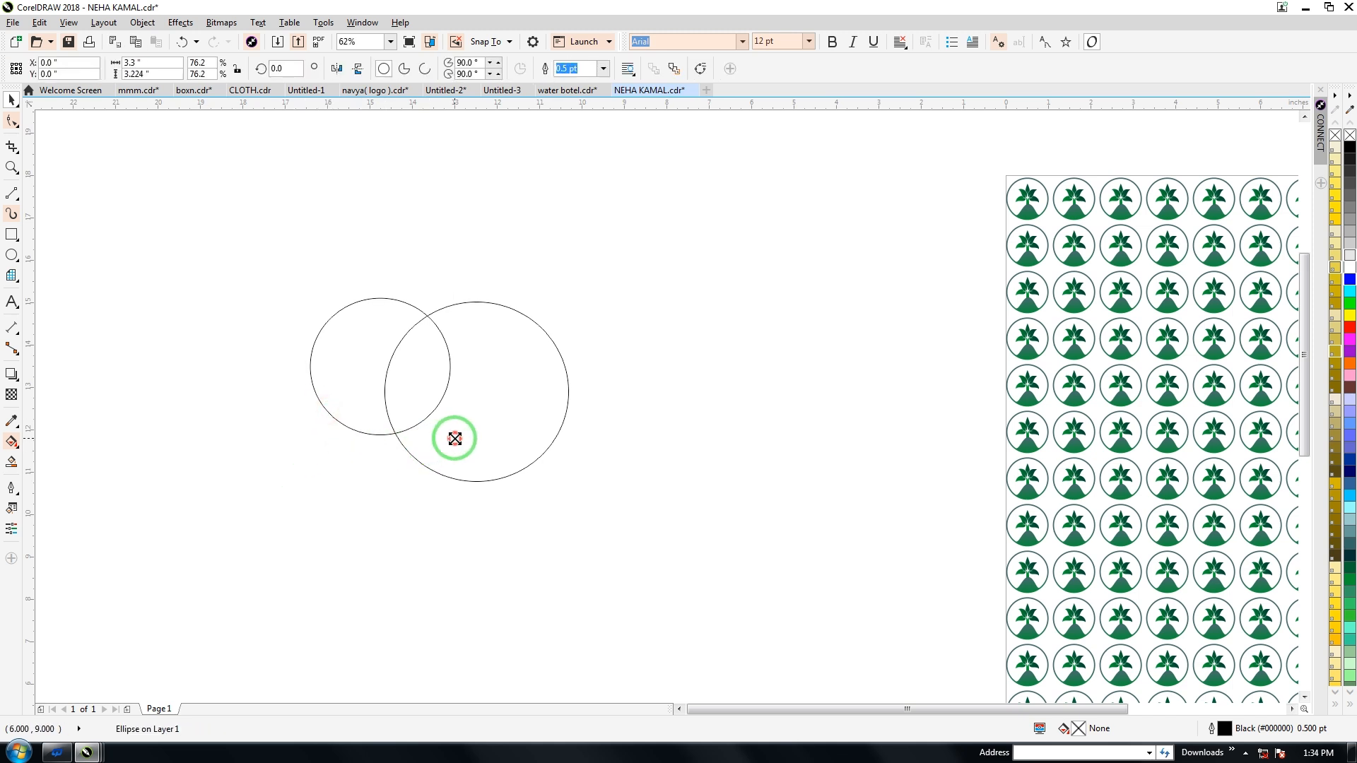
left_click_drag(455, 439, 465, 450)
Centre the enlarged inner circle inside the outer circle, leaving a thin concentric ring.
left_click_drag(238, 236, 608, 523)
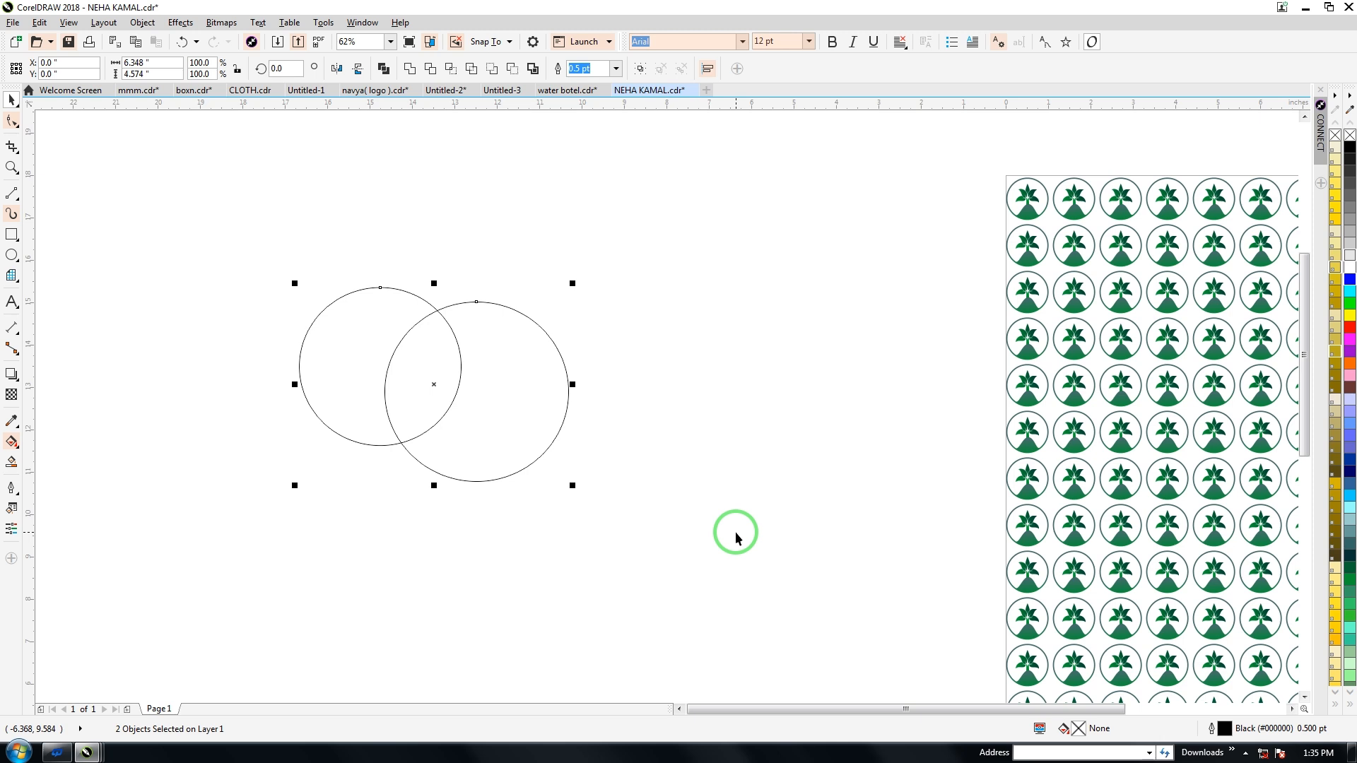
key("c")
key("e")
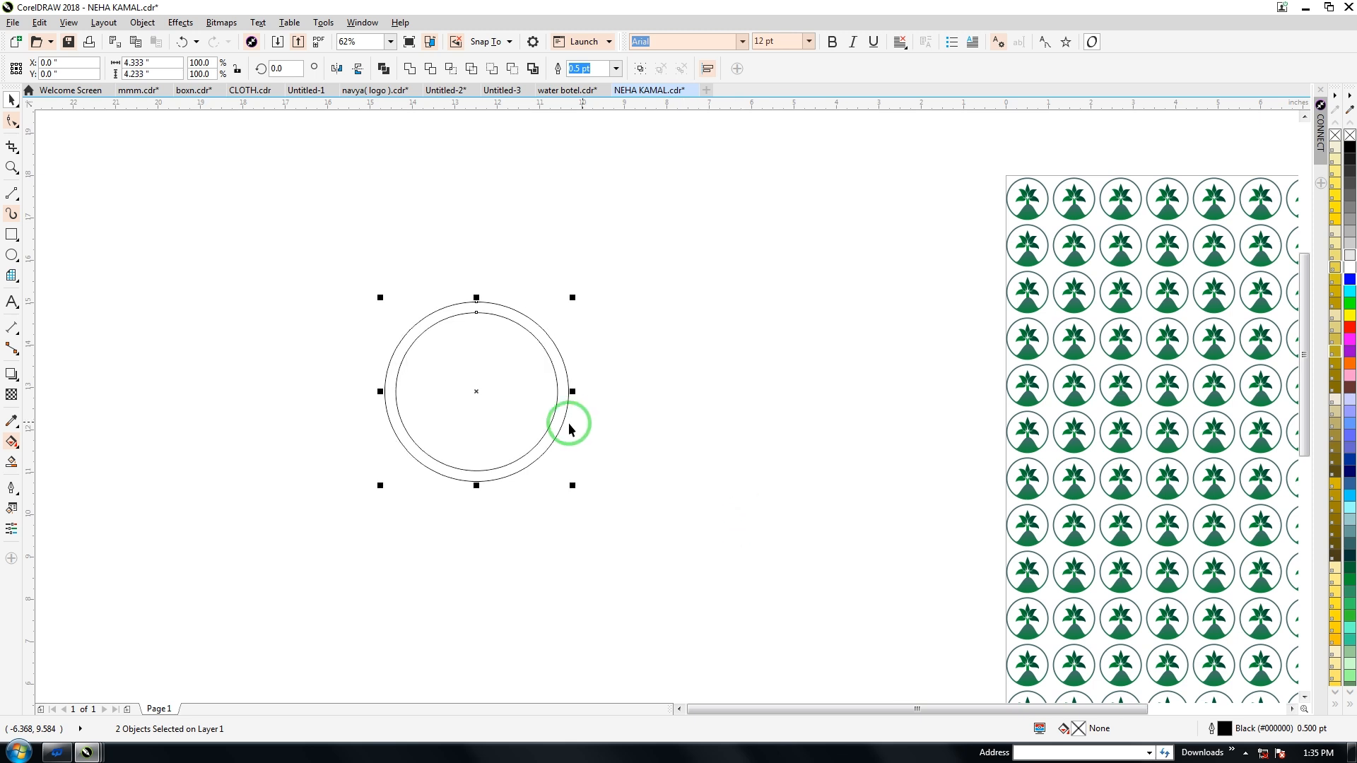
Trim the outer circle with the inner circle to cut out a ring.
left_click_drag(310, 270, 621, 537)
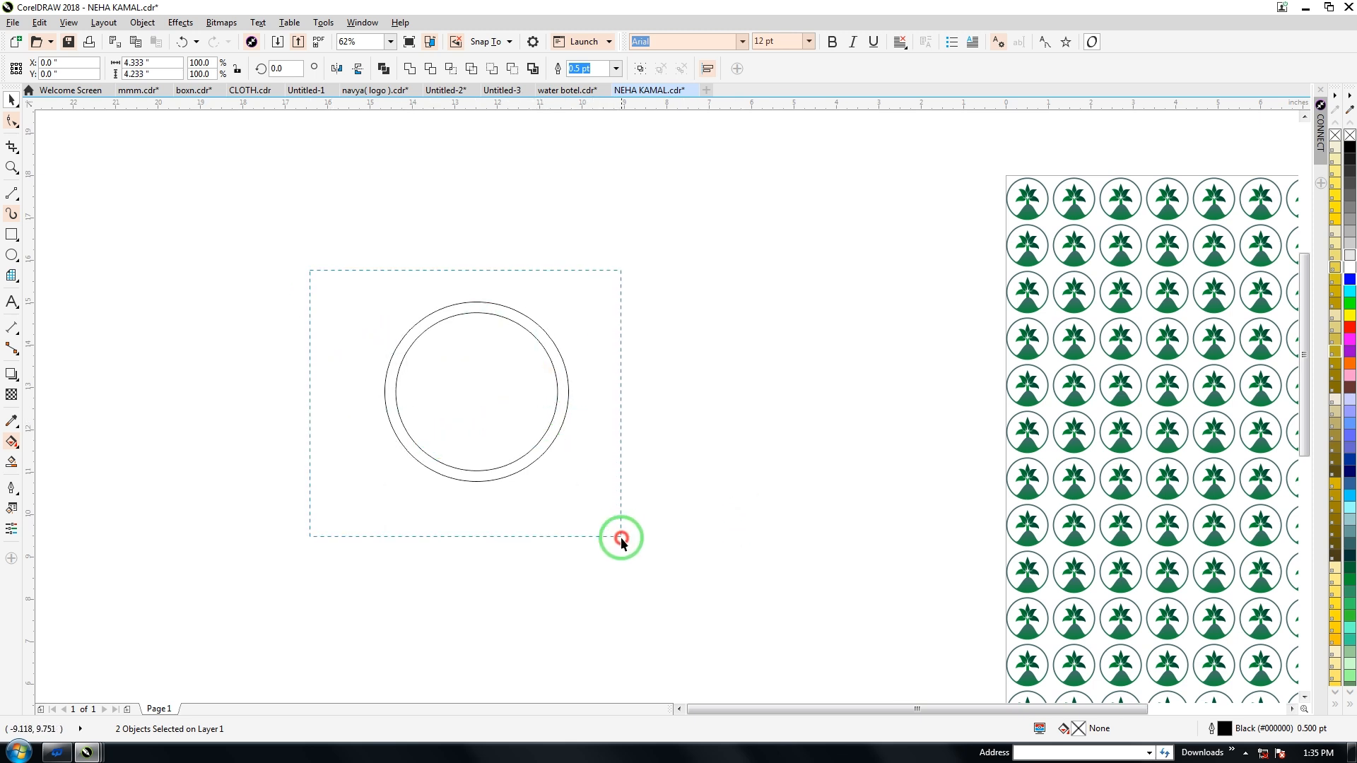
left_click(431, 70)
left_click(532, 414)
left_click(717, 380)
Move the trimmed ring aside and delete the leftover inner circle.
left_click_drag(567, 381, 744, 380)
left_click(448, 320)
key("Delete")
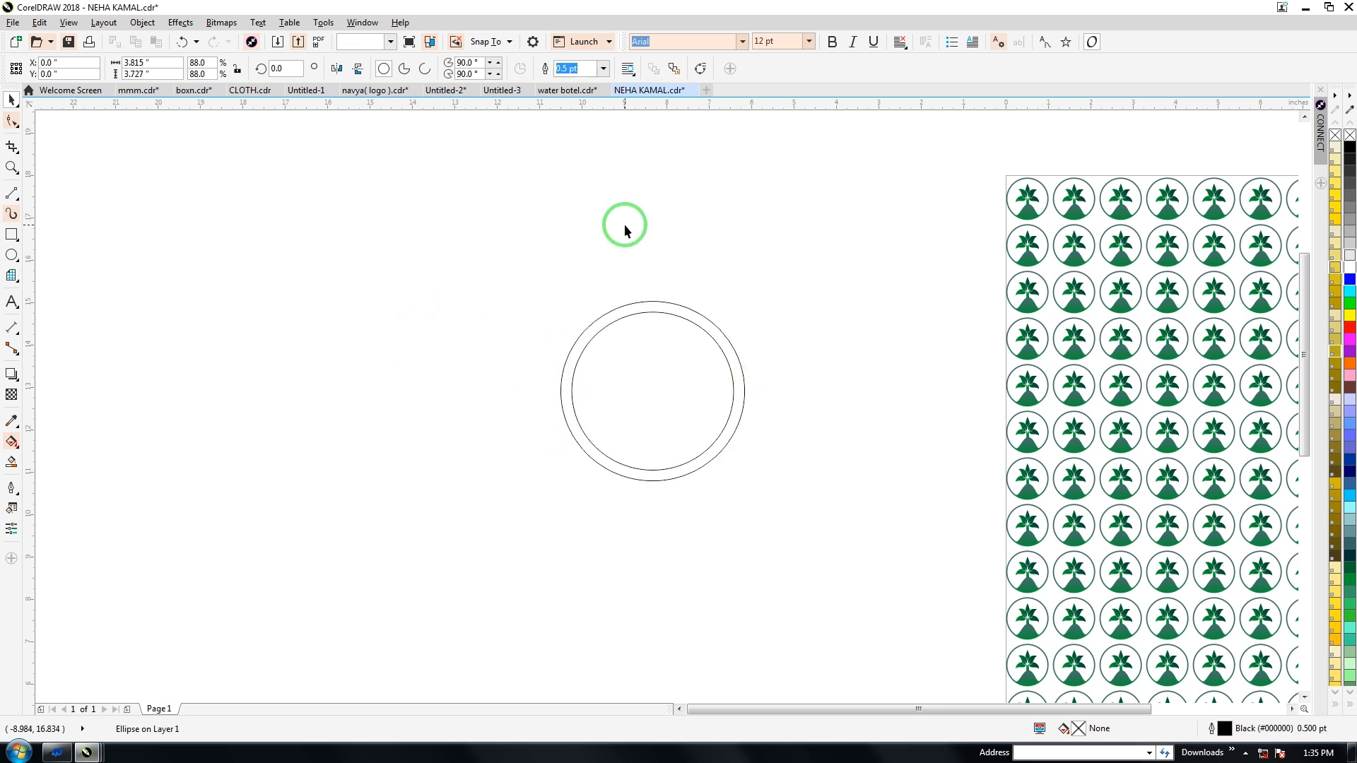
Move the ring farther from the logo sheet and give it a diagonal fountain fill from dark teal #003333 to green.
left_click(622, 319)
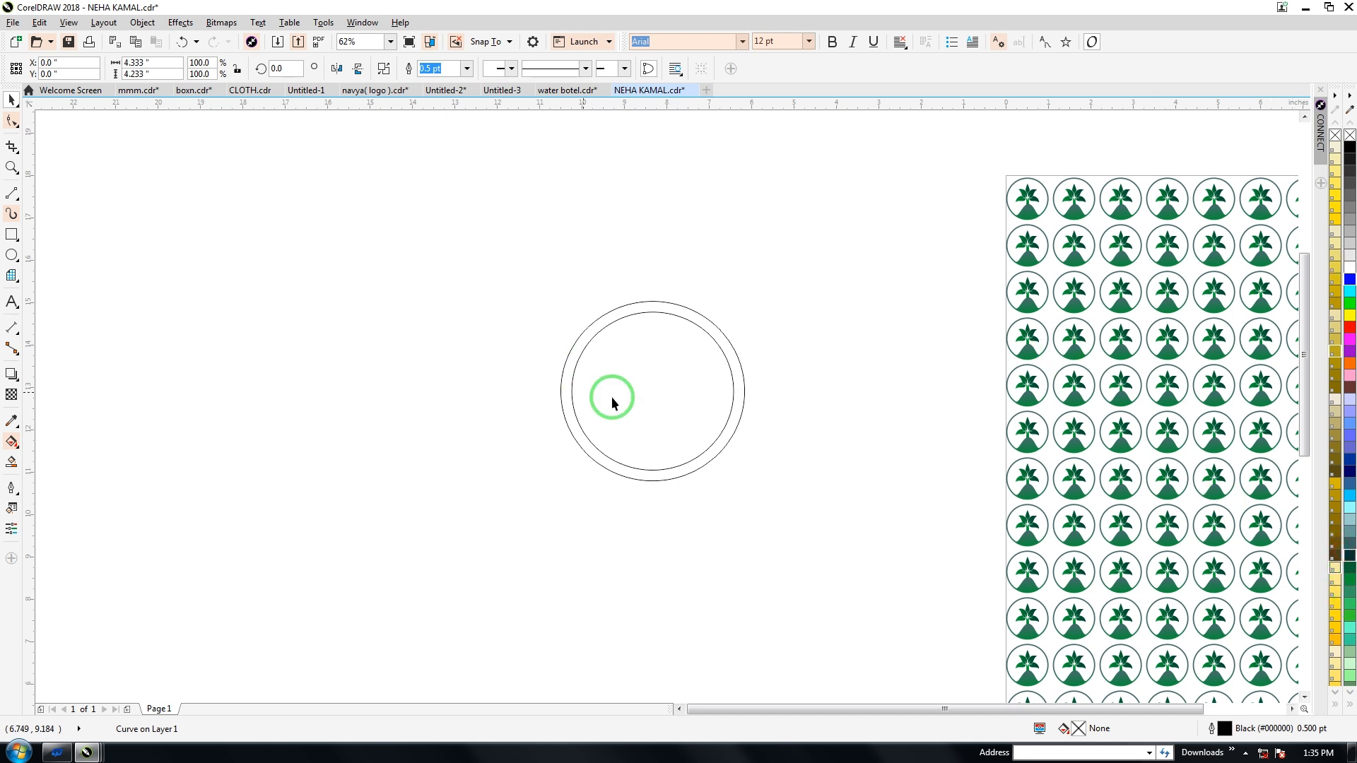
left_click_drag(629, 315, 361, 331)
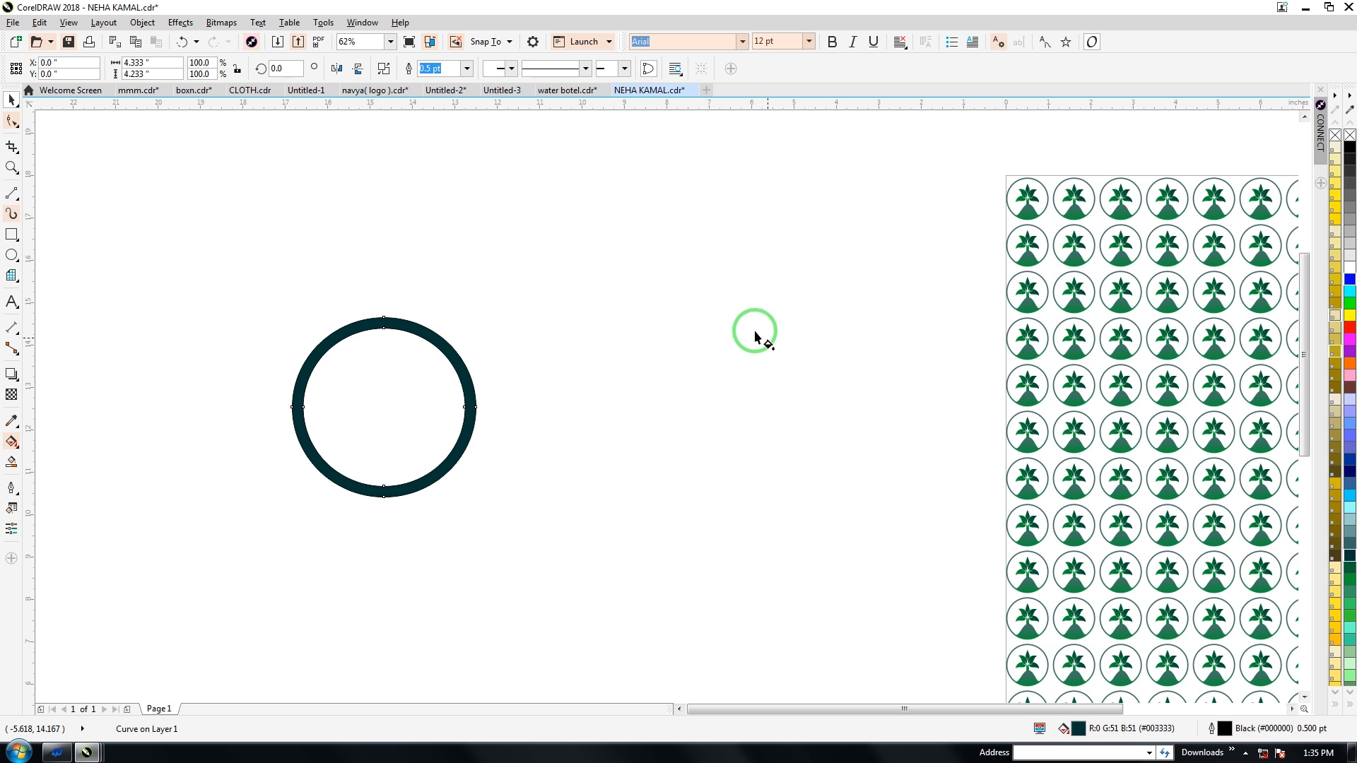
key("g")
left_click_drag(338, 334, 509, 476)
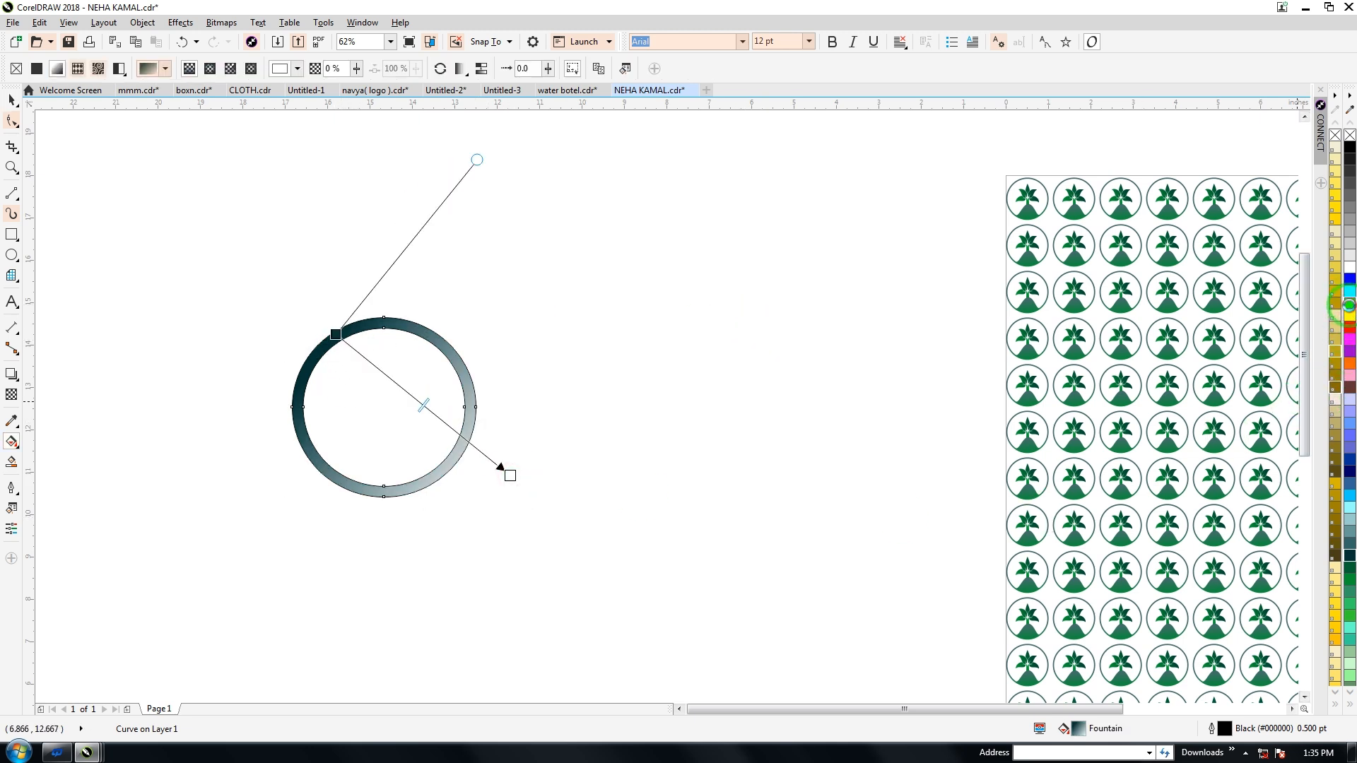
left_click(1350, 304)
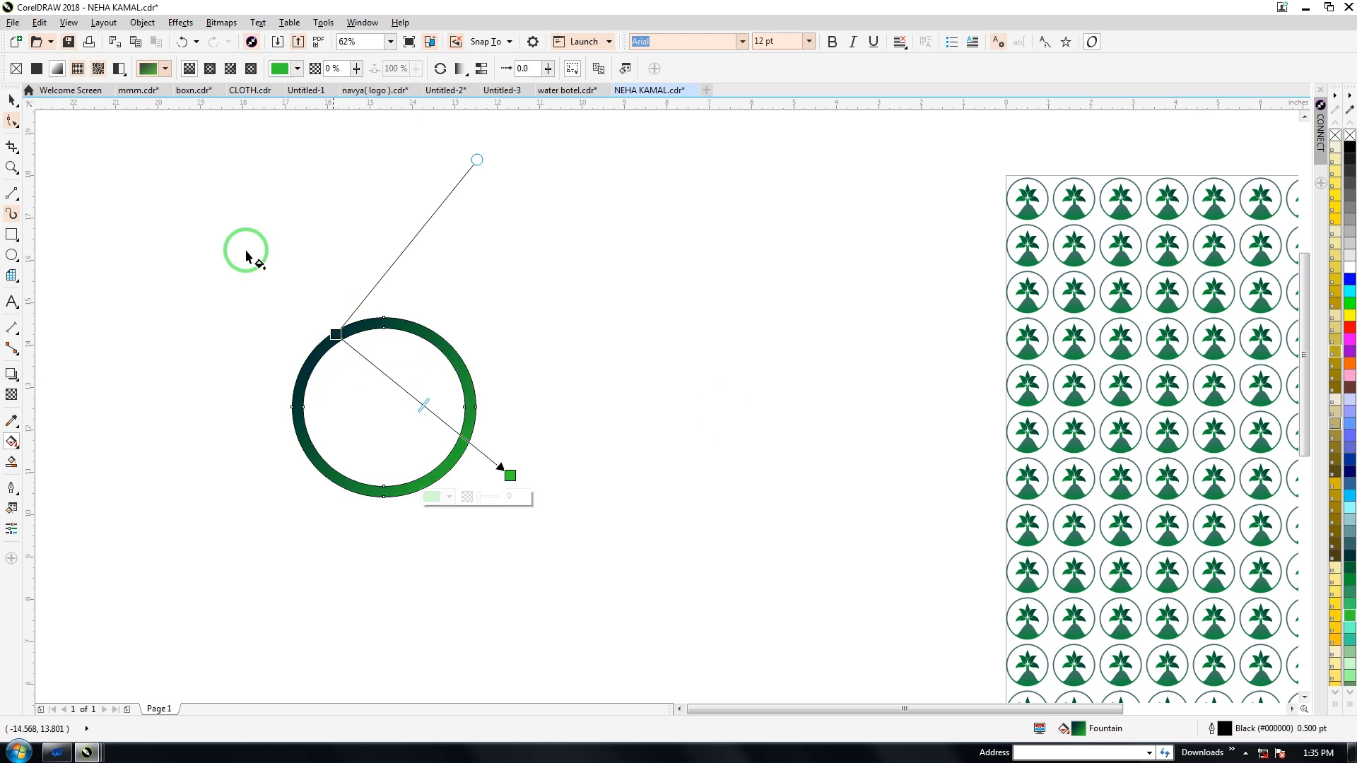
left_click(12, 99)
left_click_drag(343, 340, 350, 352)
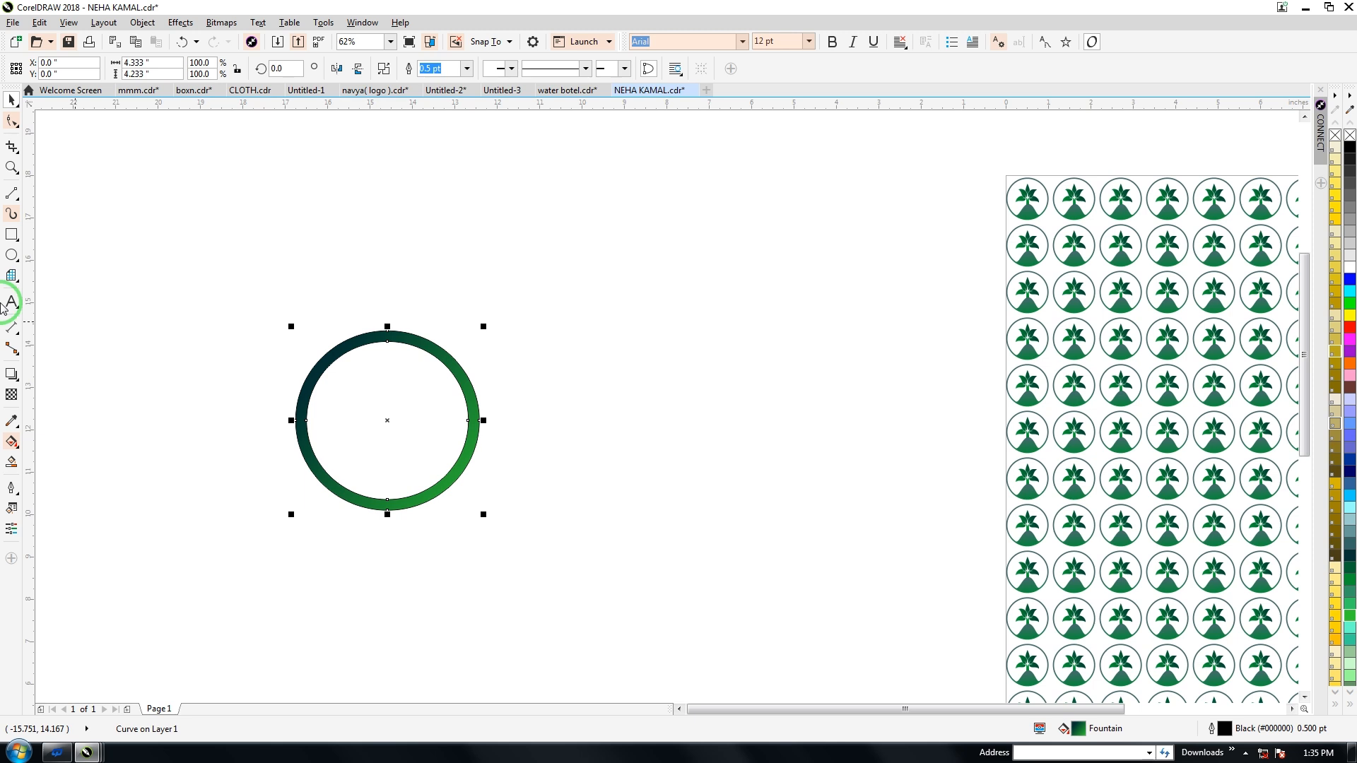
Nudge the ring's bottom inner node up and add a curve node on each side of it on the inner edge.
left_click(12, 121)
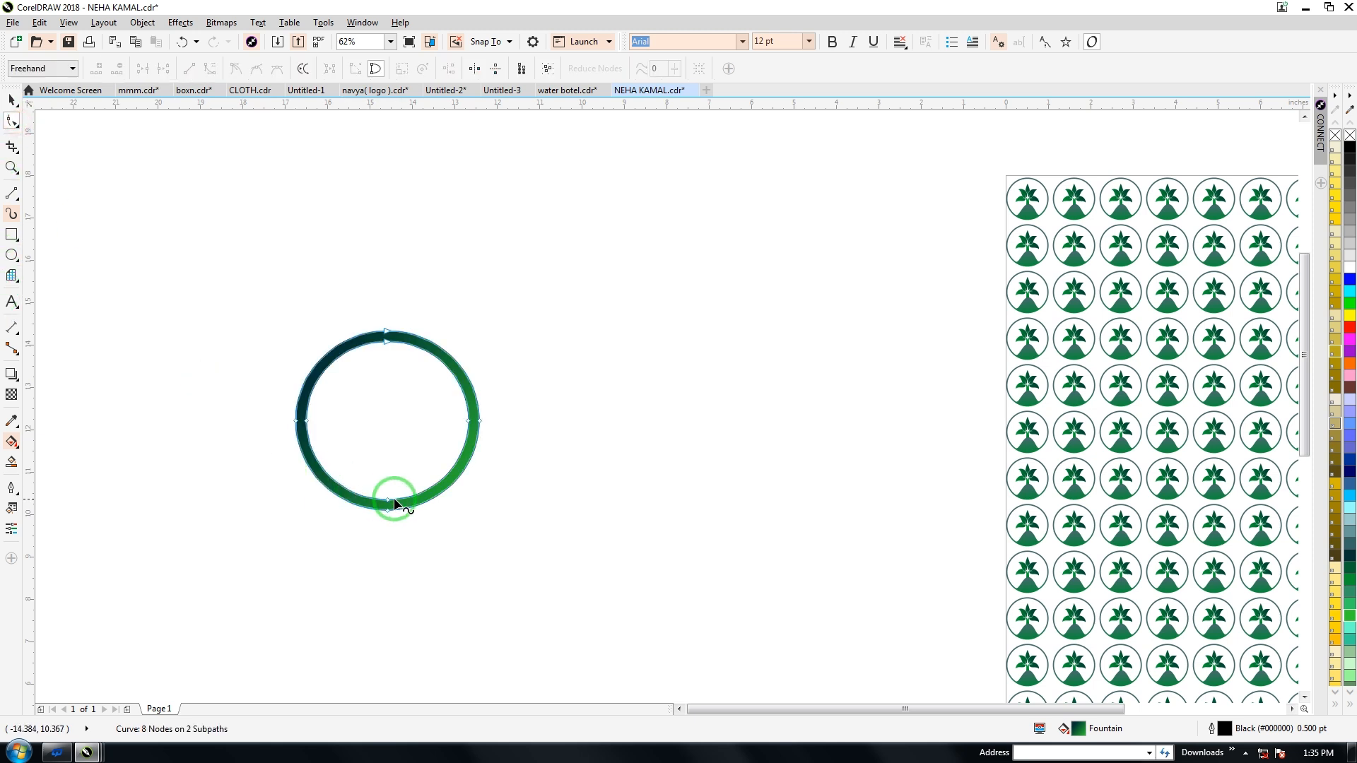
mouse_move(388, 502)
left_mouse_down()
mouse_move(387, 440)
mouse_move(383, 498)
left_mouse_up()
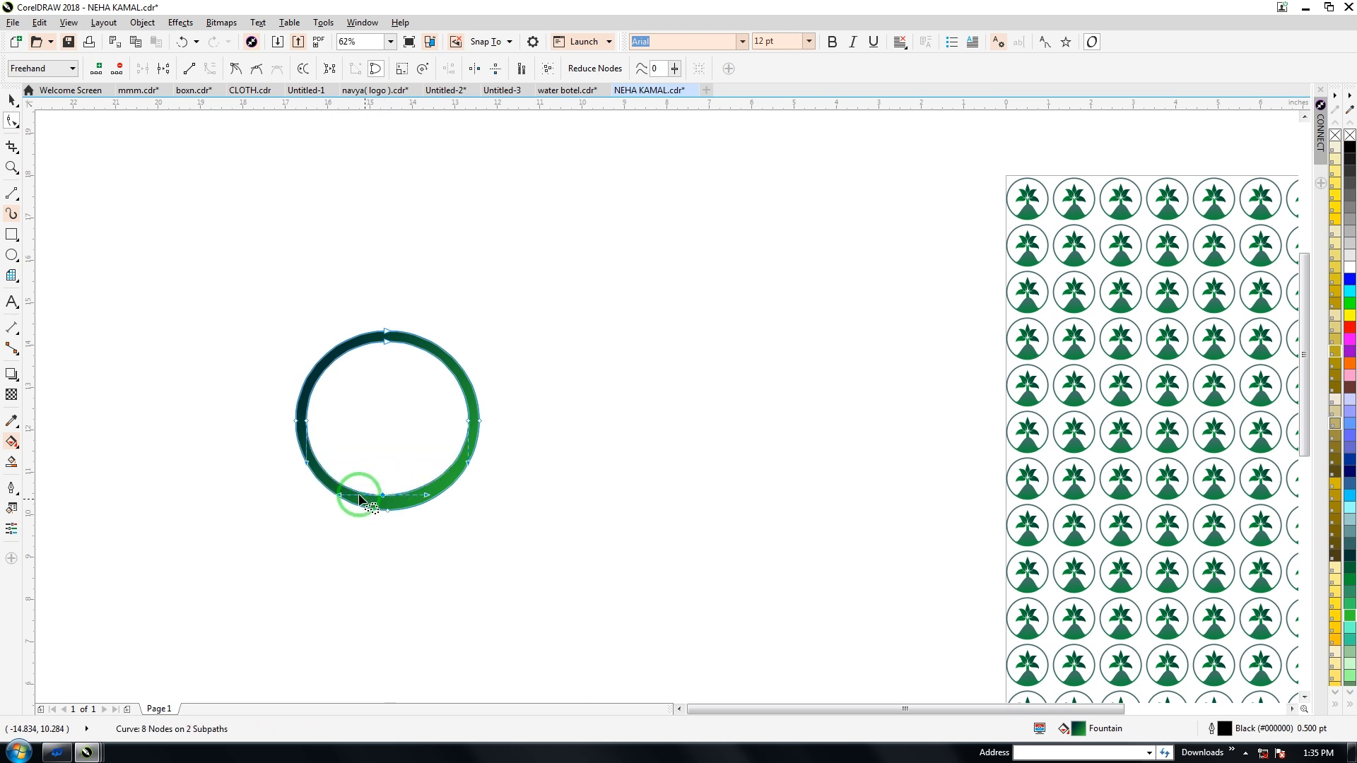
right_click(338, 486)
left_click(360, 493)
right_click(420, 486)
left_click(441, 494)
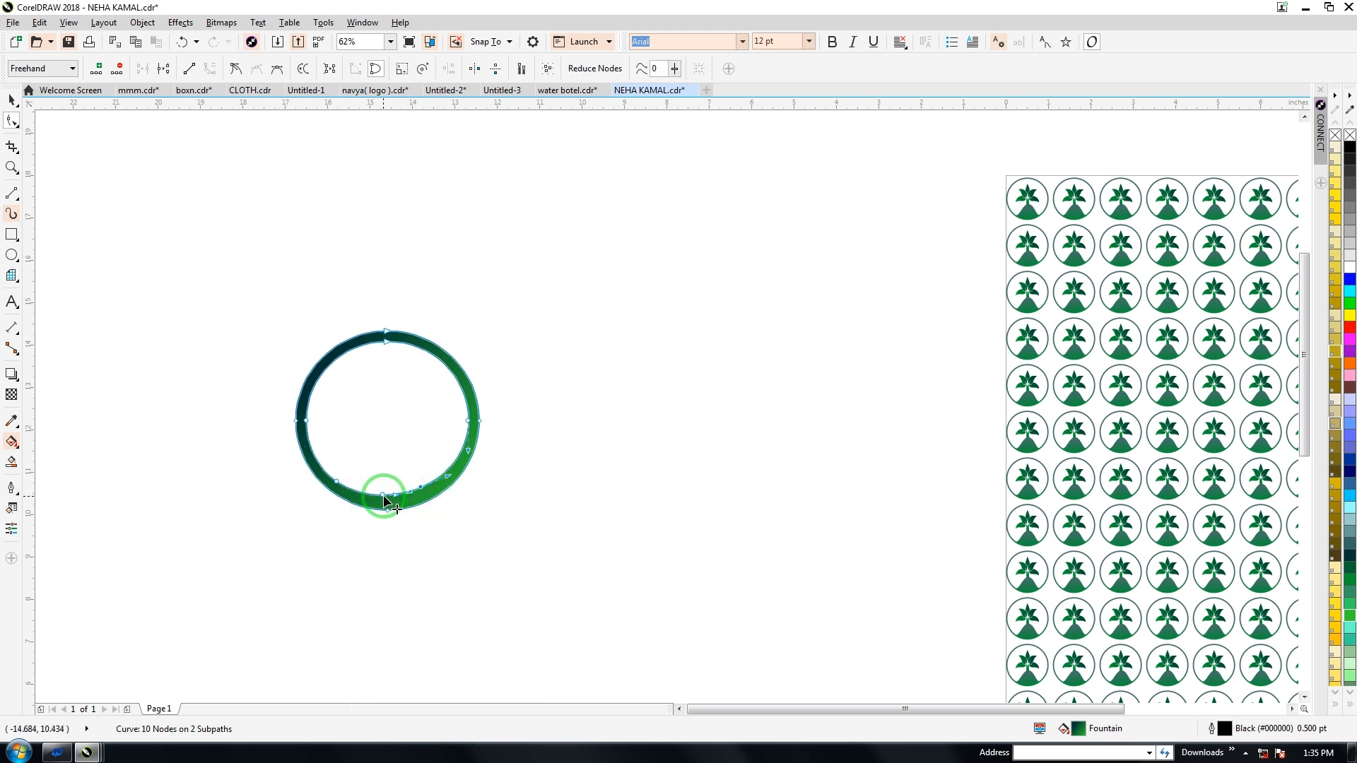
Pull the bottom inner node up toward the ring's centre to form a rounded hill.
left_click_drag(382, 496, 383, 443)
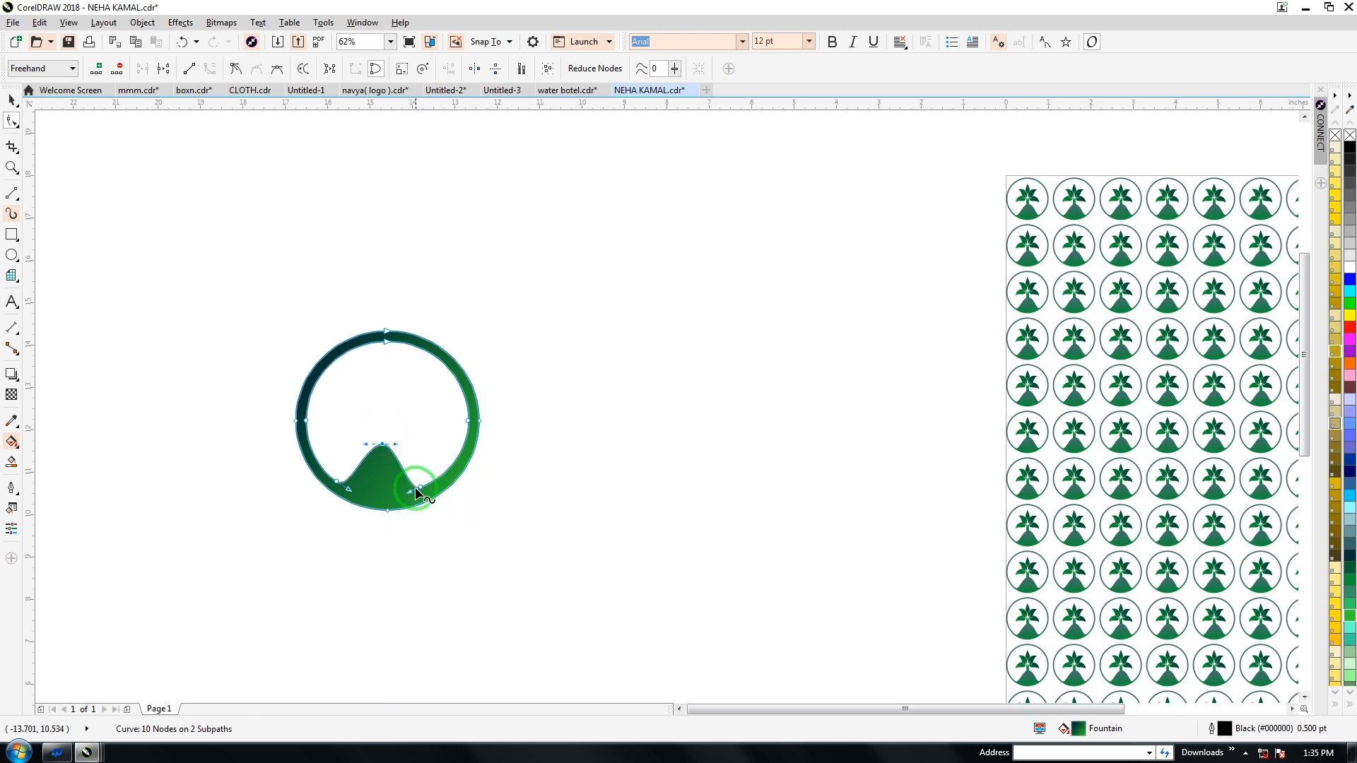
left_click_drag(420, 489, 388, 433)
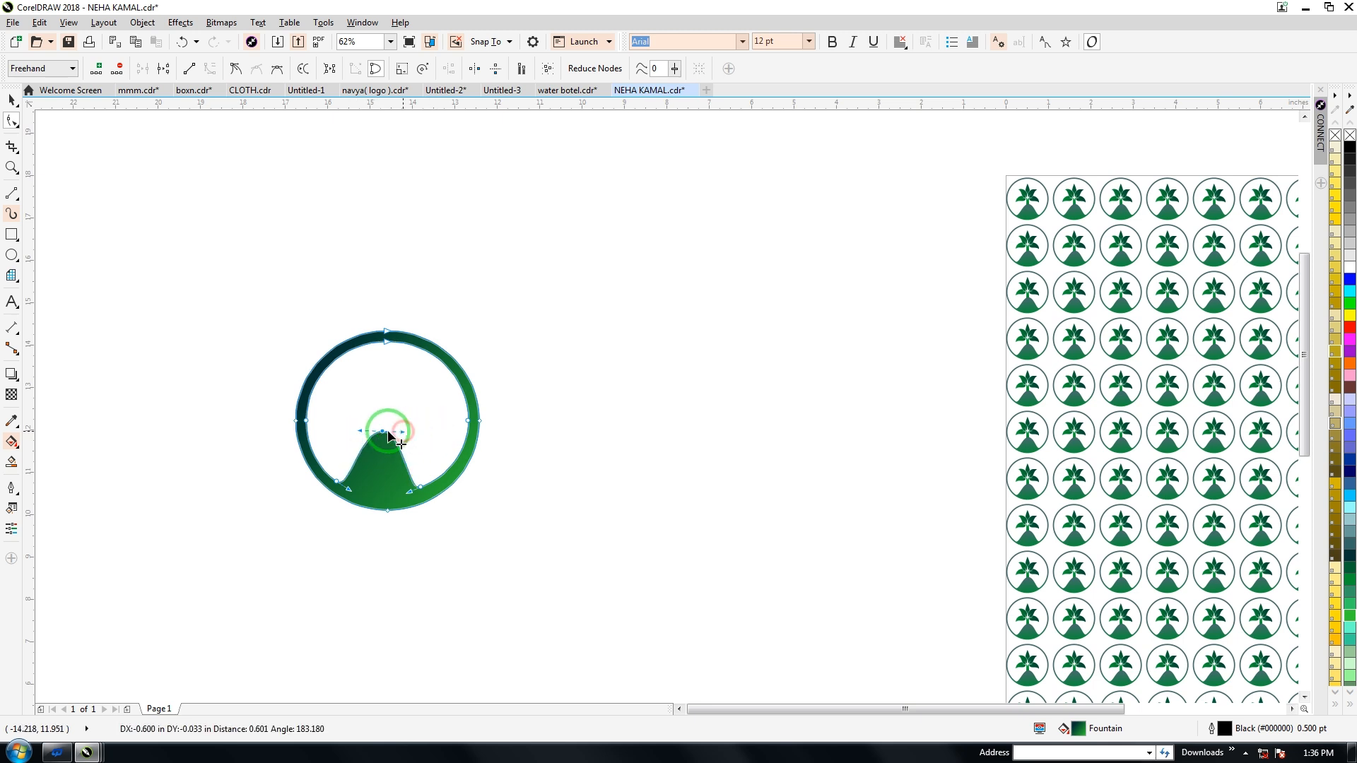
left_click(5, 112)
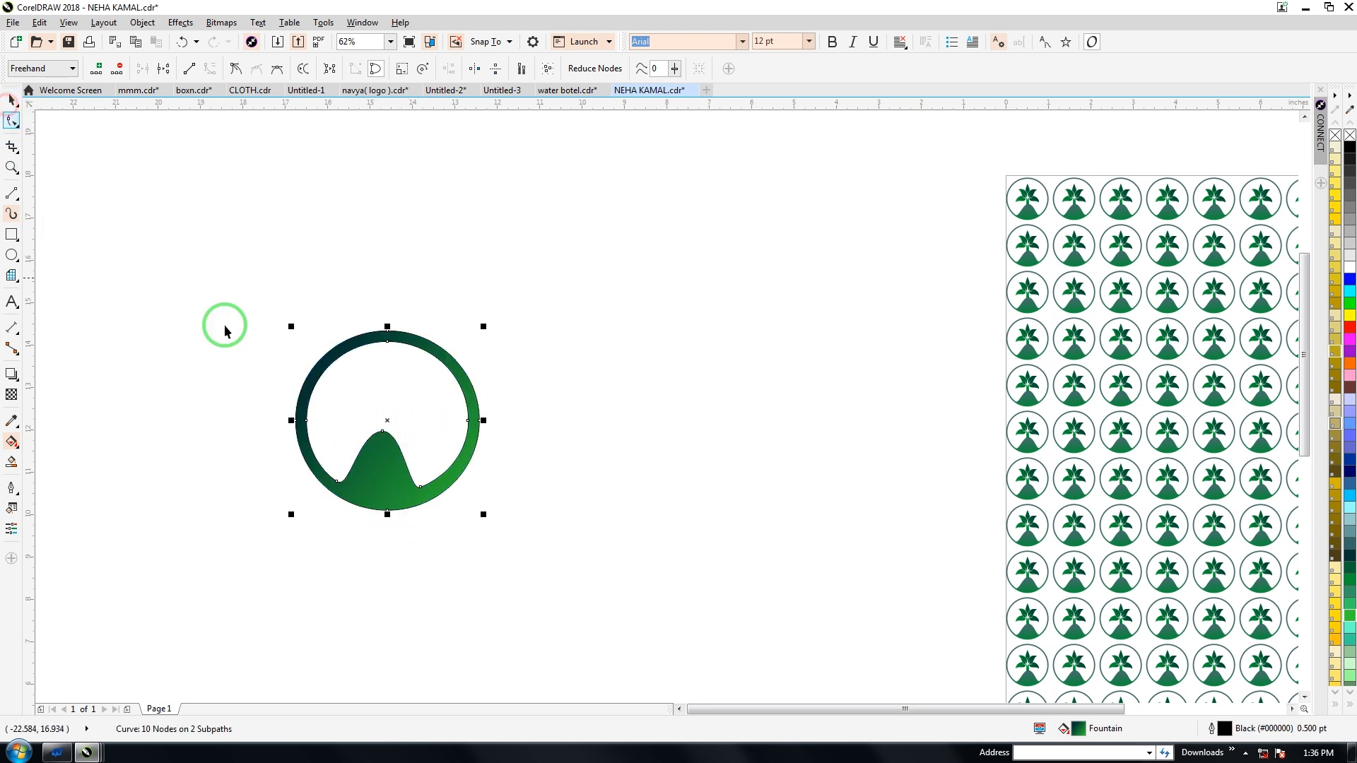
Rotate the ring and hill shape slightly counter-clockwise to level the base of the hill.
left_click(379, 455)
left_click_drag(291, 328, 273, 327)
left_click(226, 356)
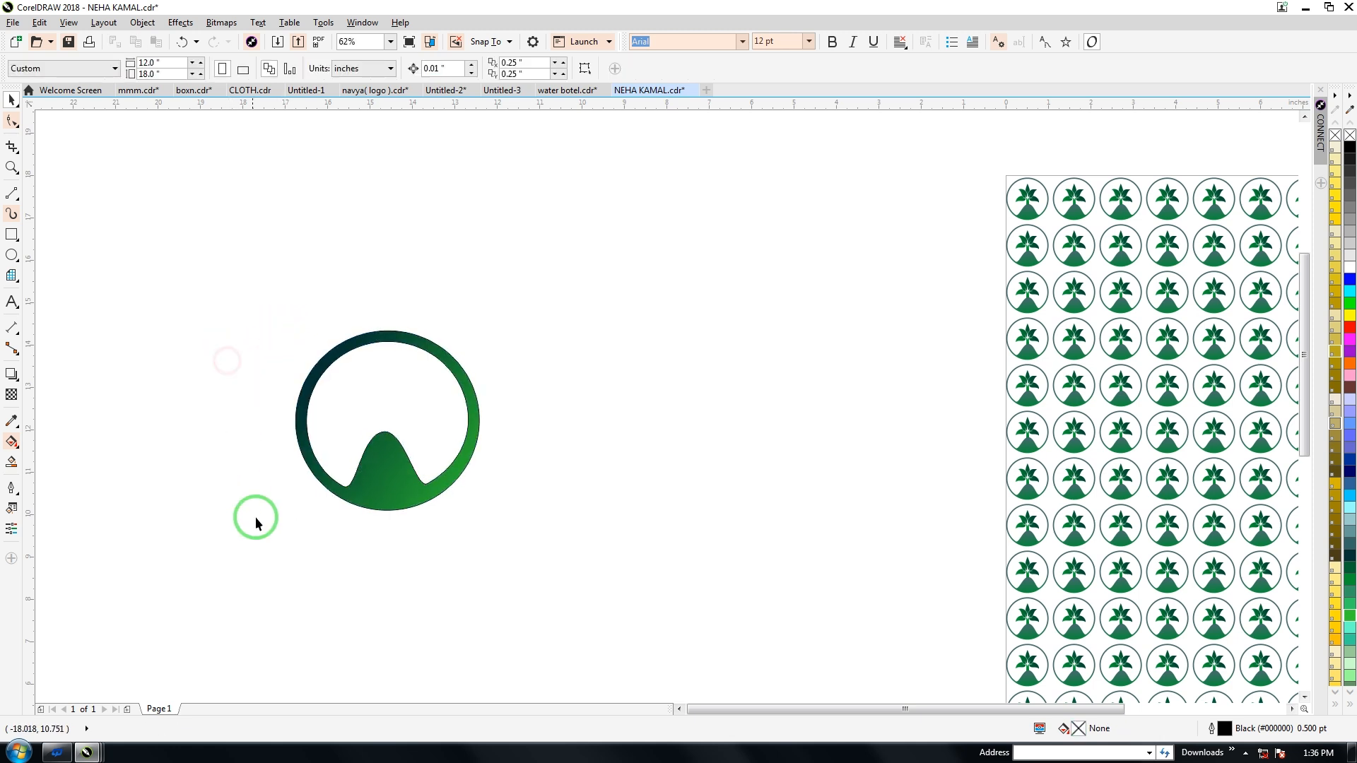
Remove the outline from the ring and hill shape.
left_click(367, 502)
left_click(467, 68)
left_click(541, 283)
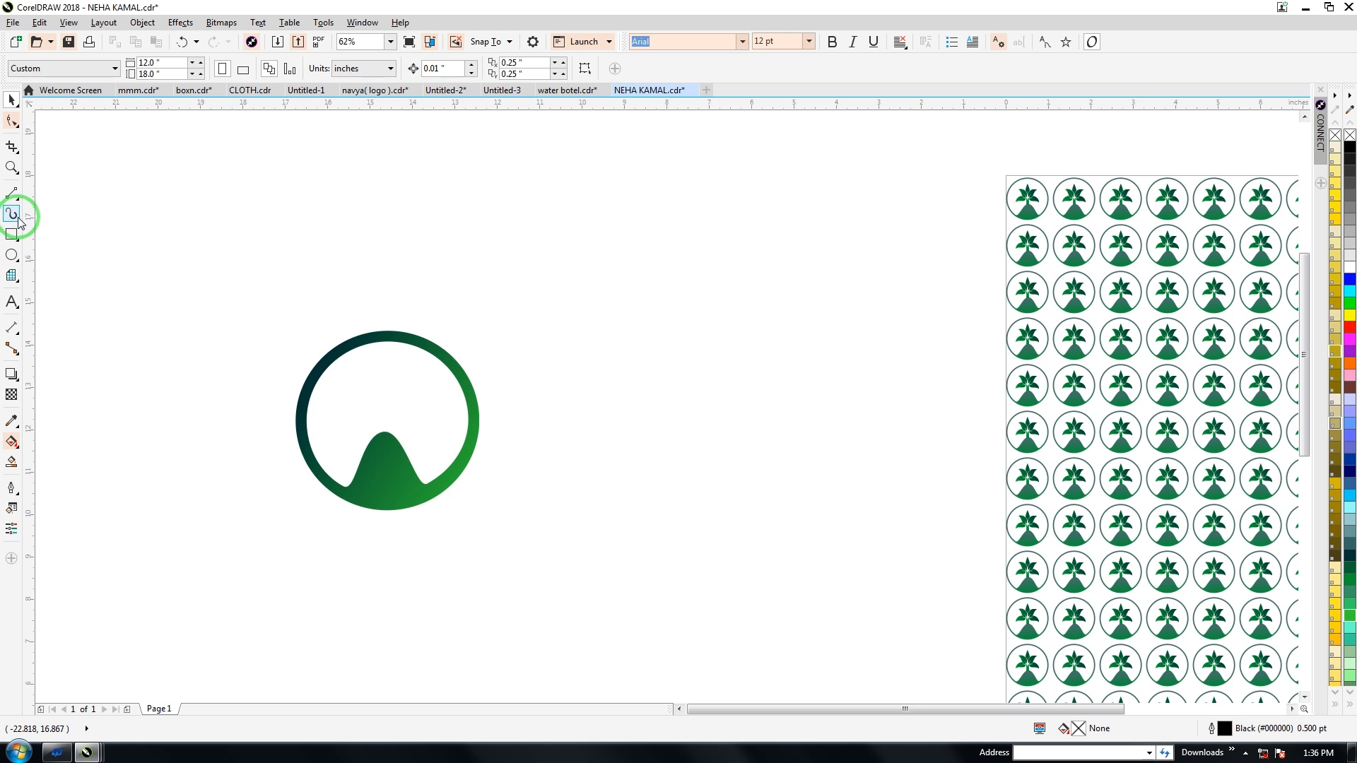
Draw a closed leaf about 5.7 by 4.94 inches from two mirrored arcs using the 3-Point Curve tool.
left_click(13, 196)
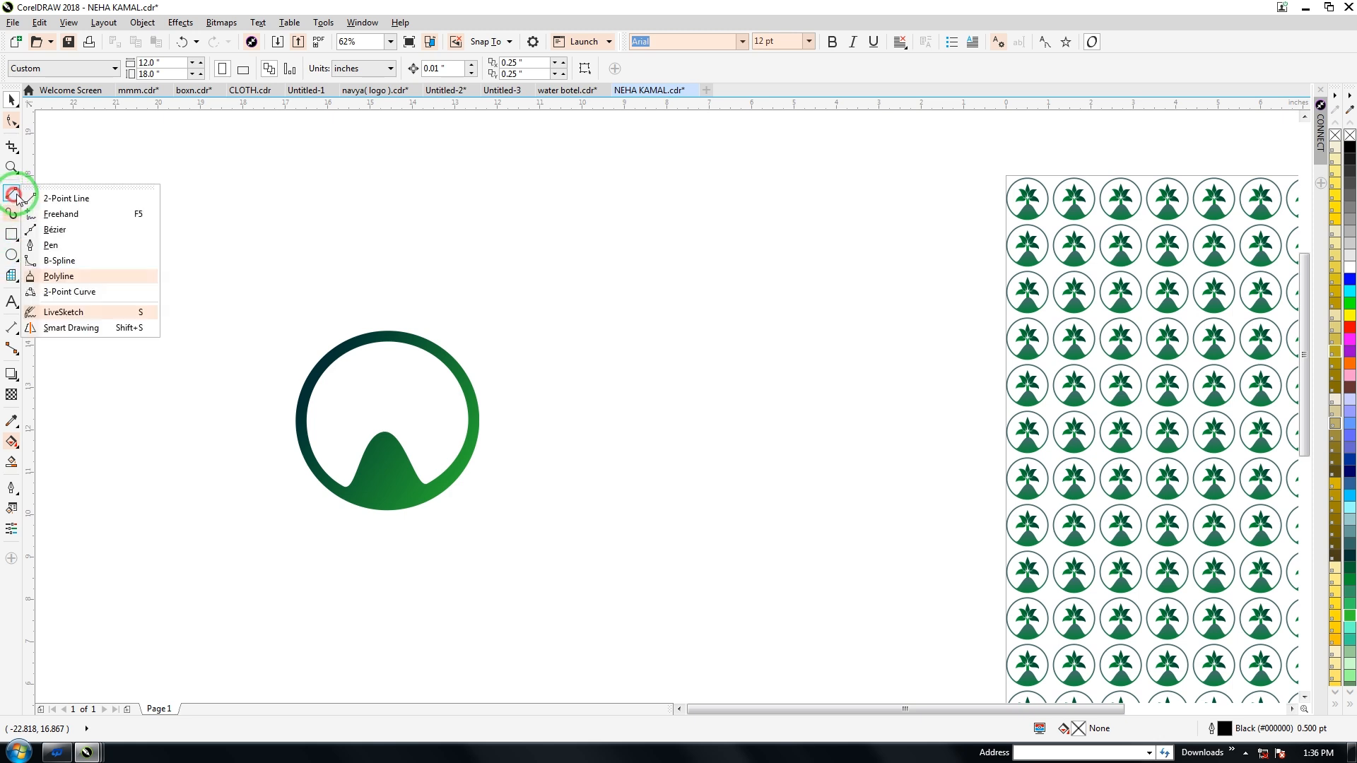
left_click(74, 295)
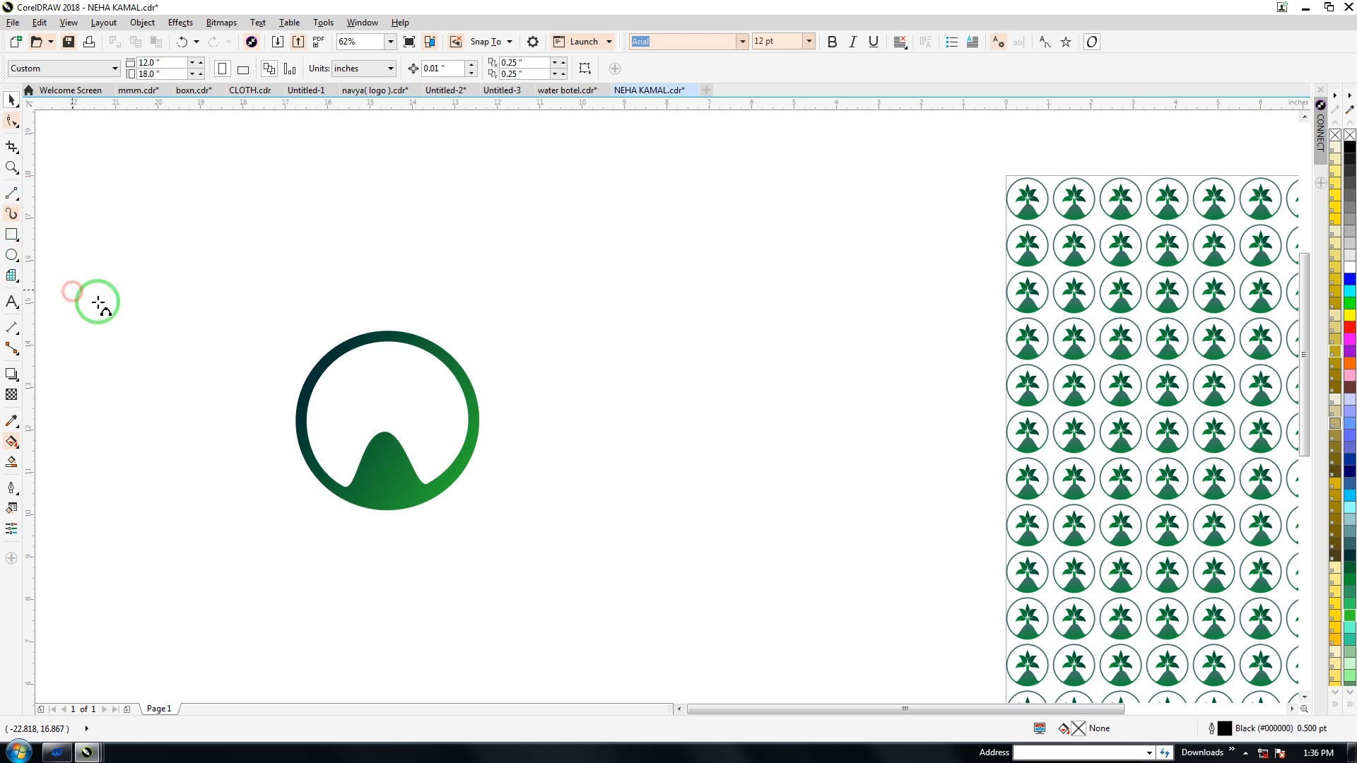
left_click_drag(711, 346, 471, 549)
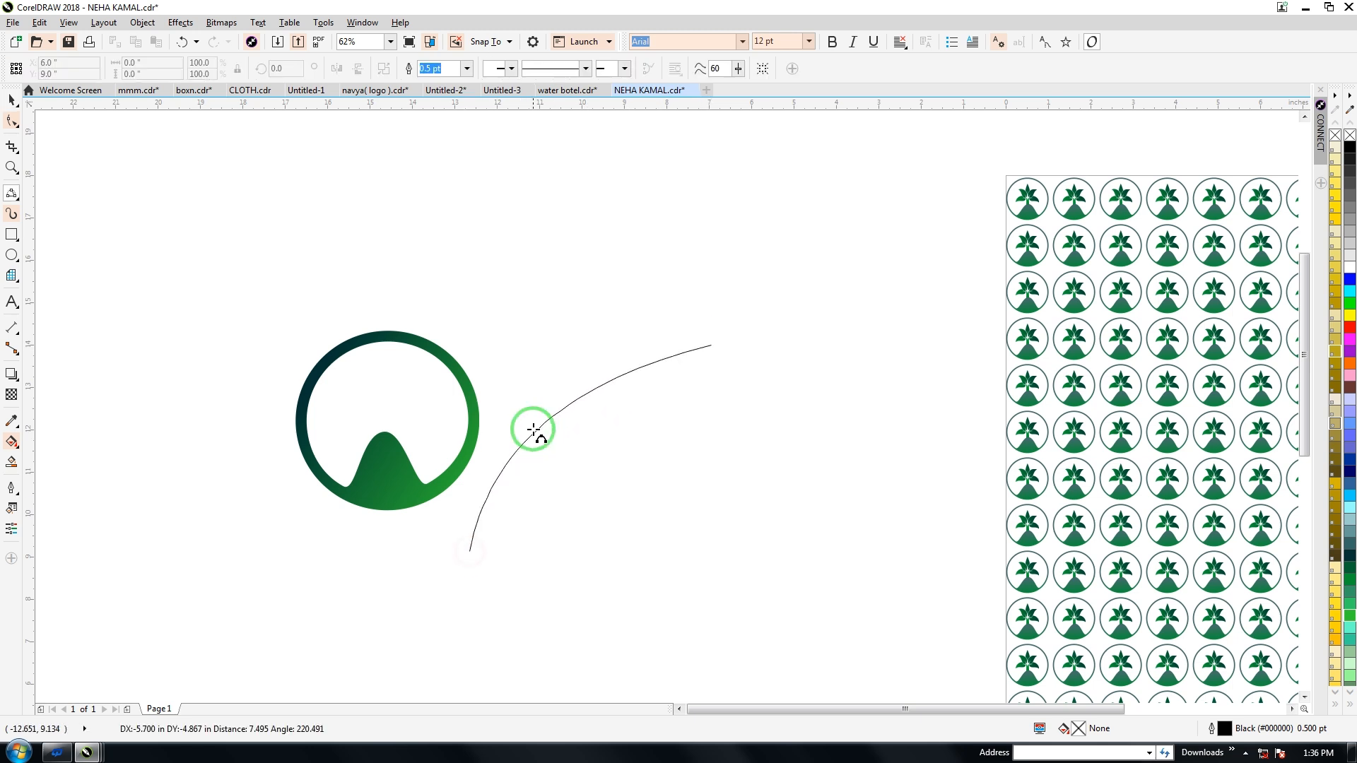
left_click(533, 396)
left_click_drag(711, 344, 470, 552)
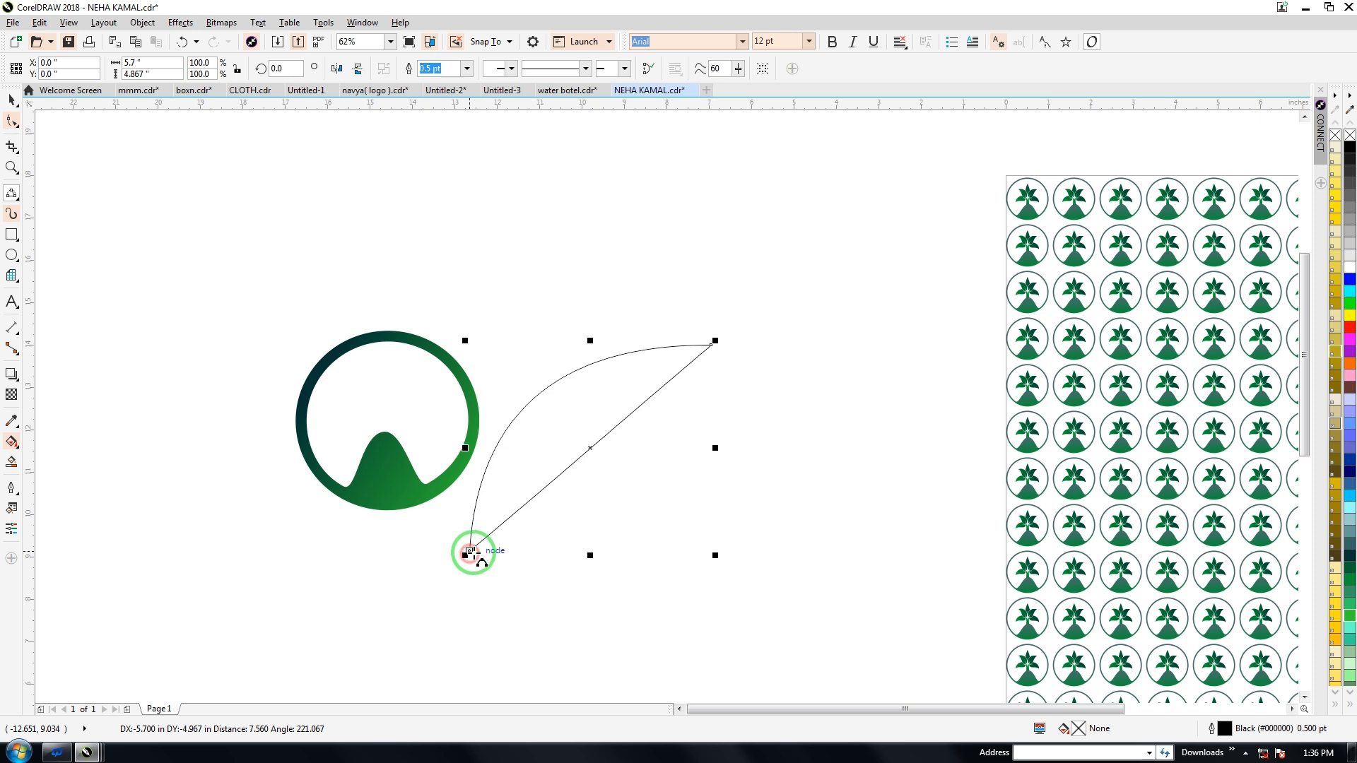
left_click(624, 520)
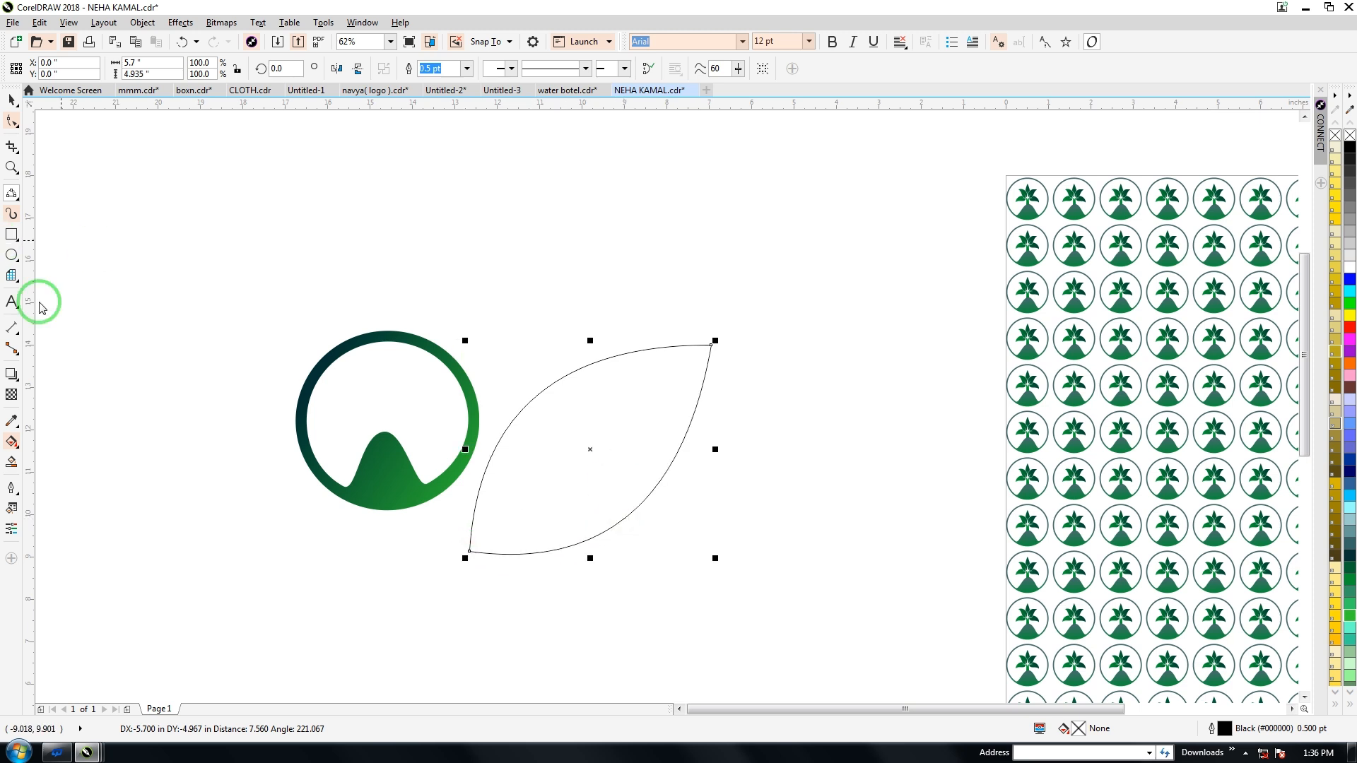
Reshape the leaf to about 5.82 by 5.05 inches with an S-curved lower edge and fuller base, and move it away from the ring.
left_click(12, 120)
left_click(565, 401)
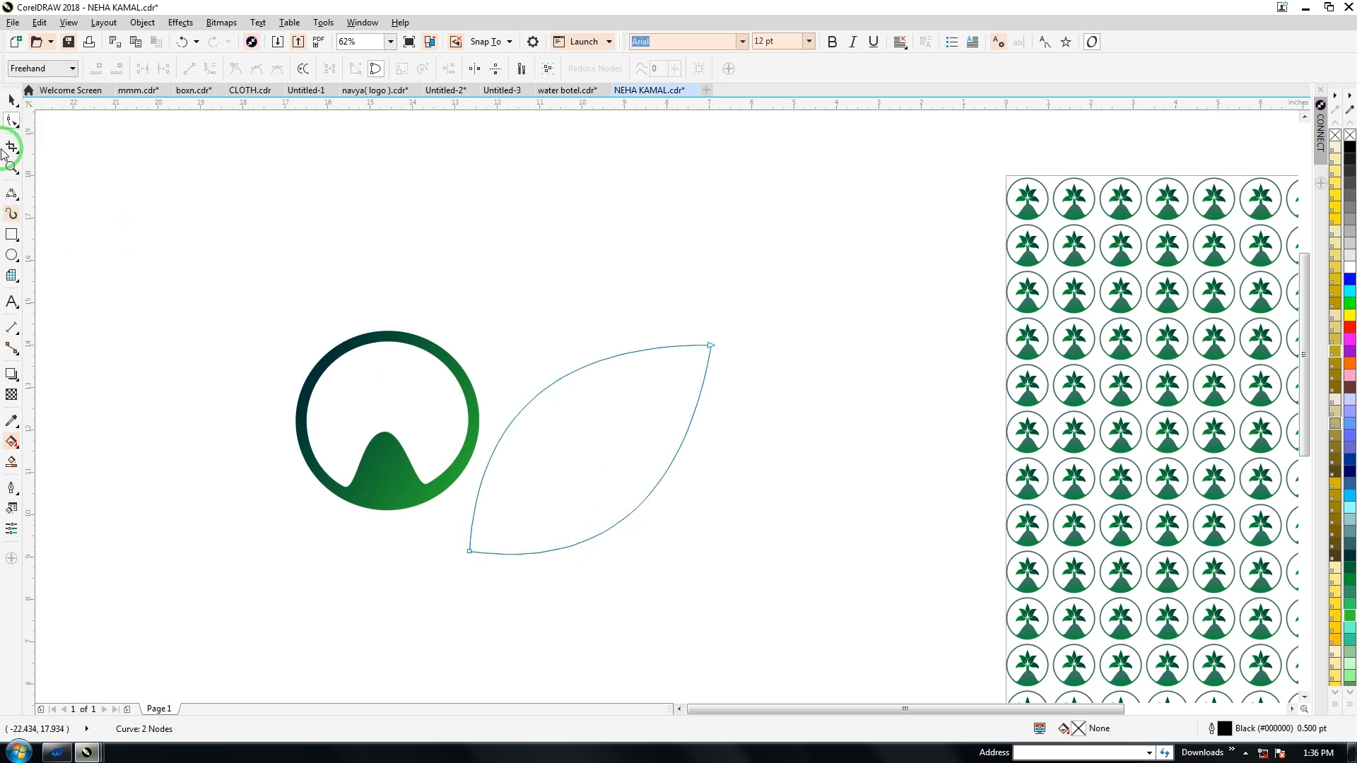
left_click_drag(601, 570, 599, 552)
left_click_drag(684, 501, 579, 391)
left_click_drag(601, 553, 634, 603)
left_click_drag(472, 408, 439, 399)
left_click(13, 99)
left_click_drag(594, 453, 795, 425)
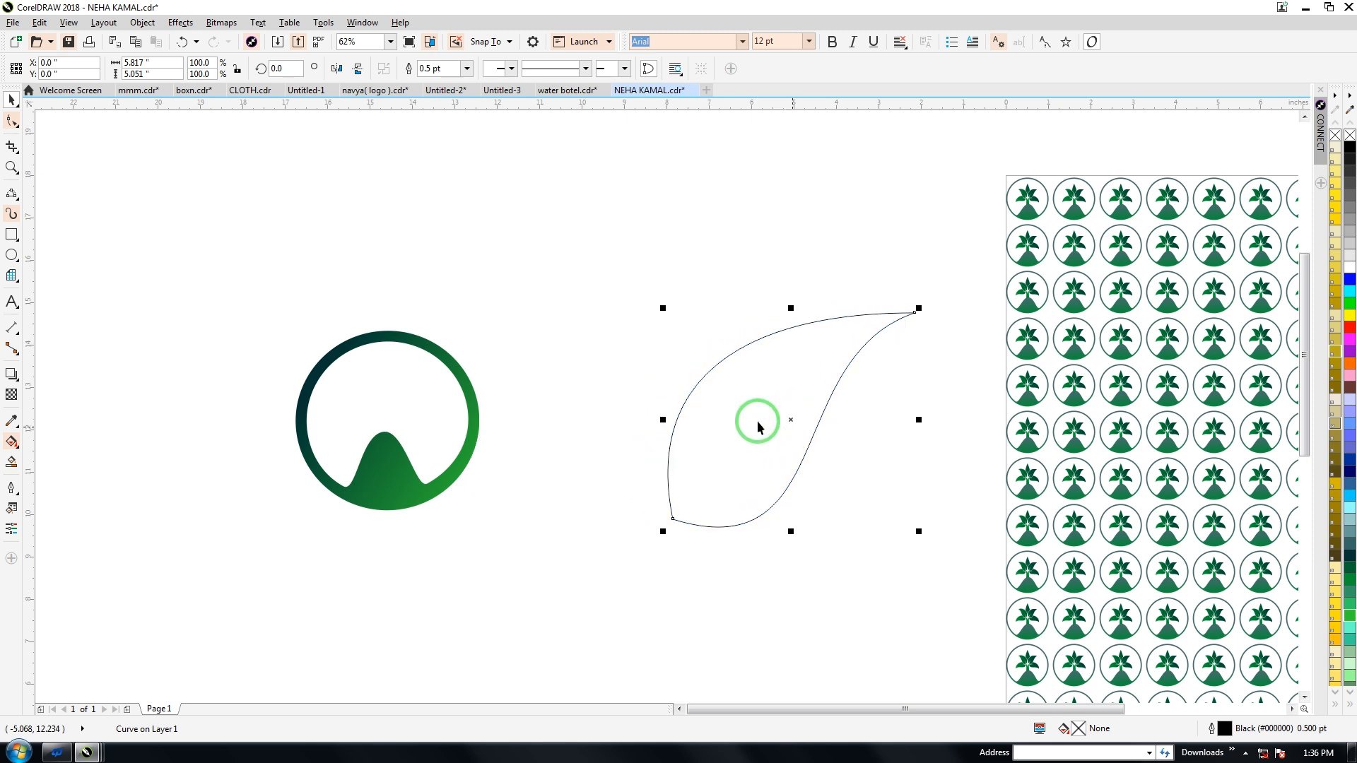
Draw a narrow closed triangle about 2.17 by 2.37 inches across the leaf's base with the Pen tool, pointing into the leaf.
left_click(10, 192)
left_click(32, 241)
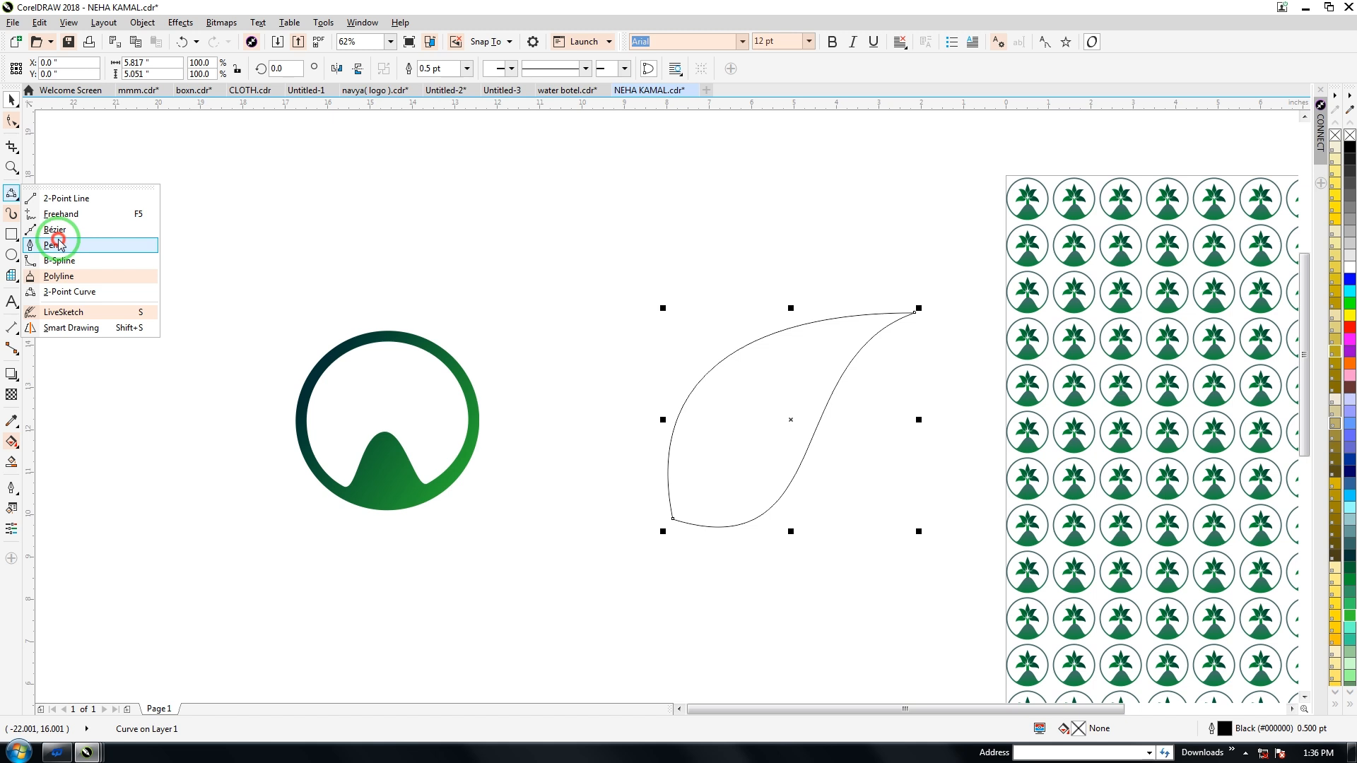
left_click(736, 443)
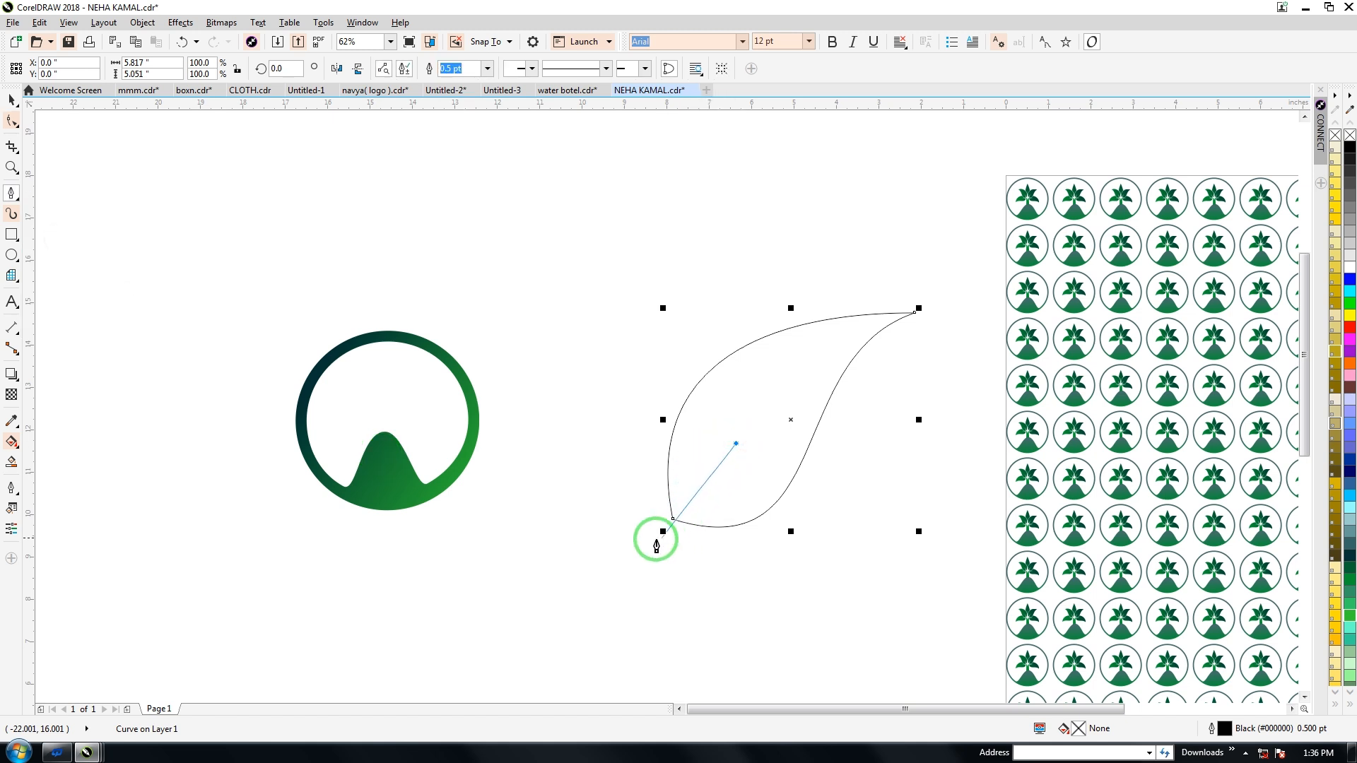
left_click_drag(644, 545, 665, 548)
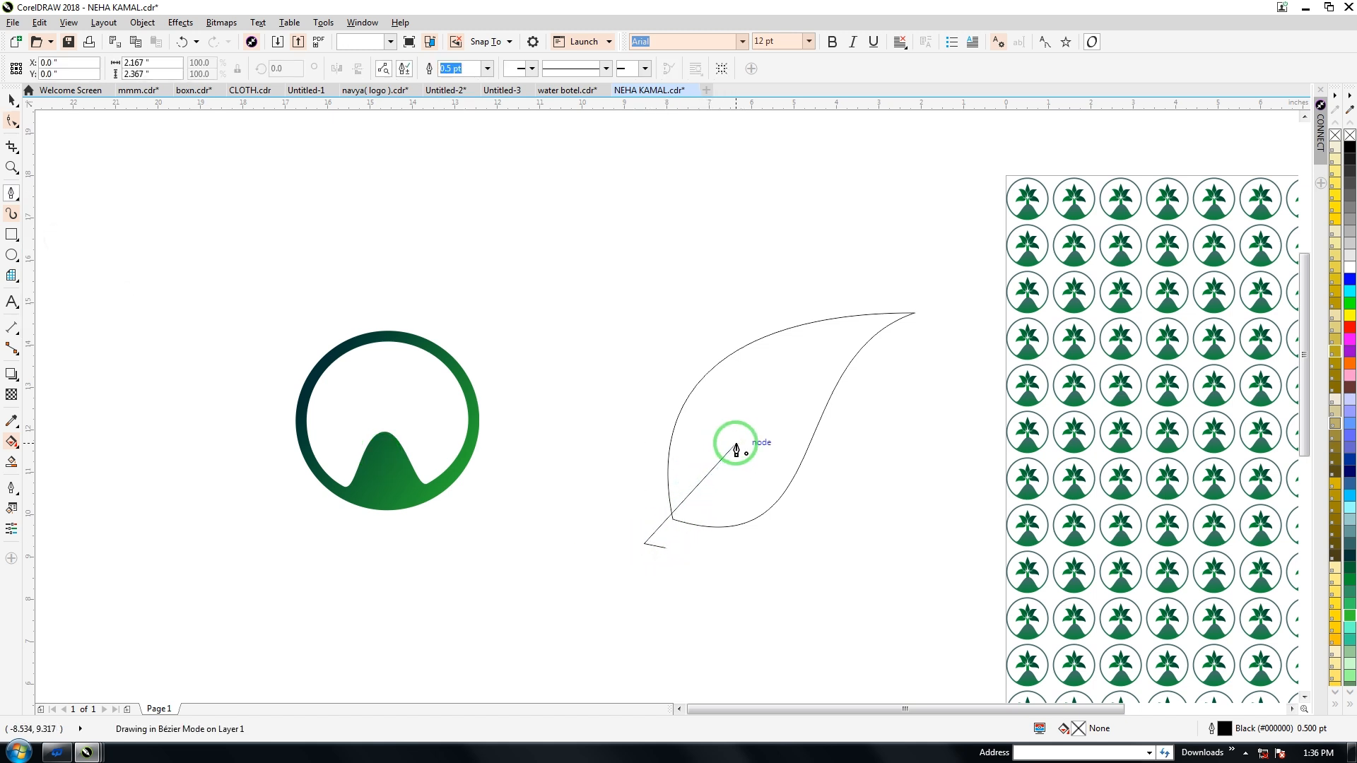
left_click(736, 444)
Convert the triangle's two long sides to curves and bend them into a slim curved vein.
left_click(12, 121)
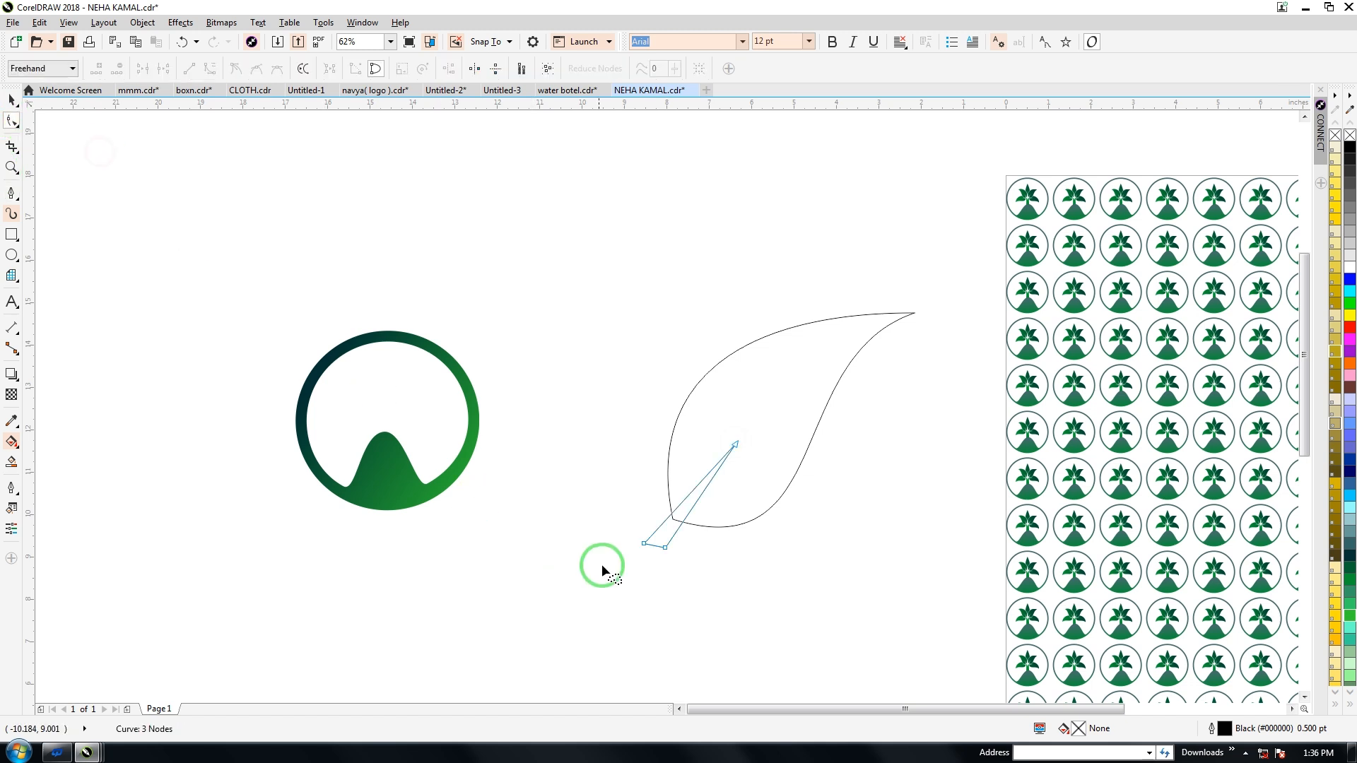
left_click(643, 543)
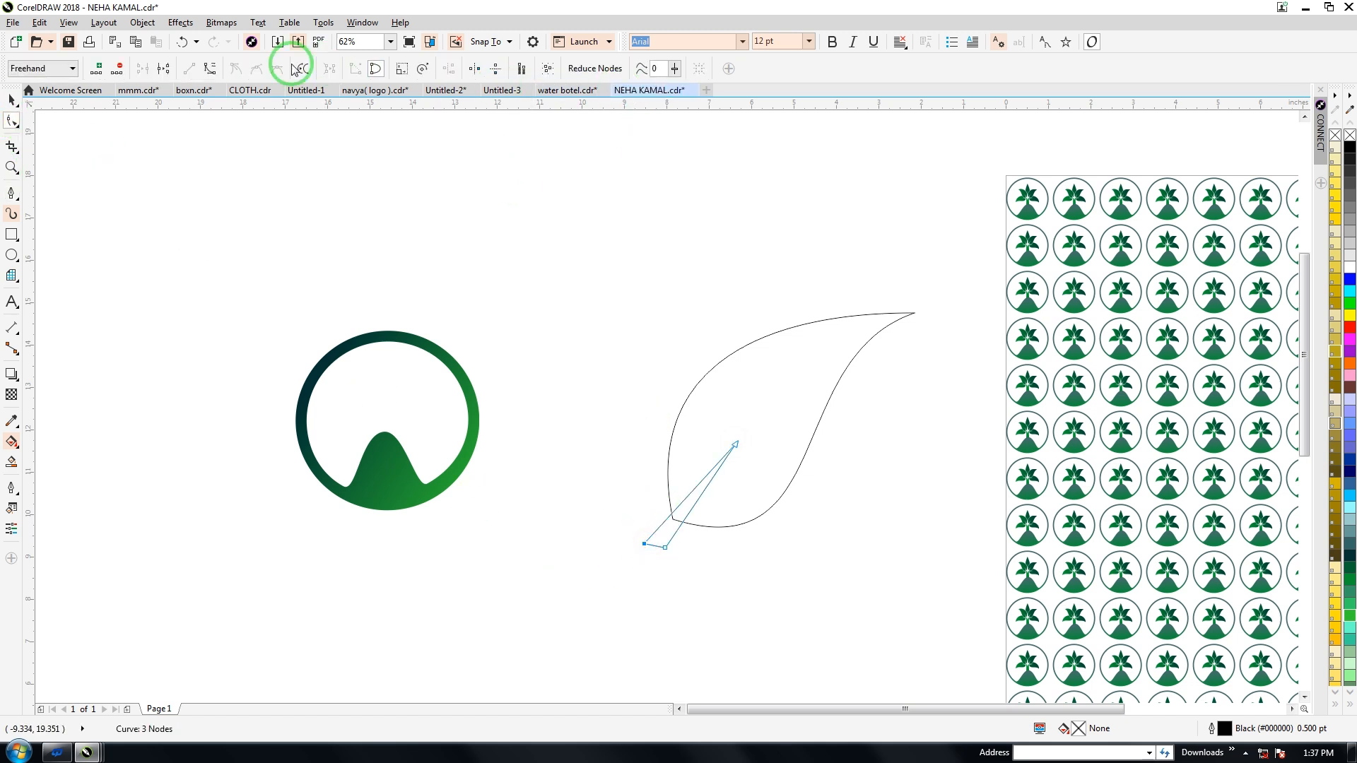
left_click(211, 68)
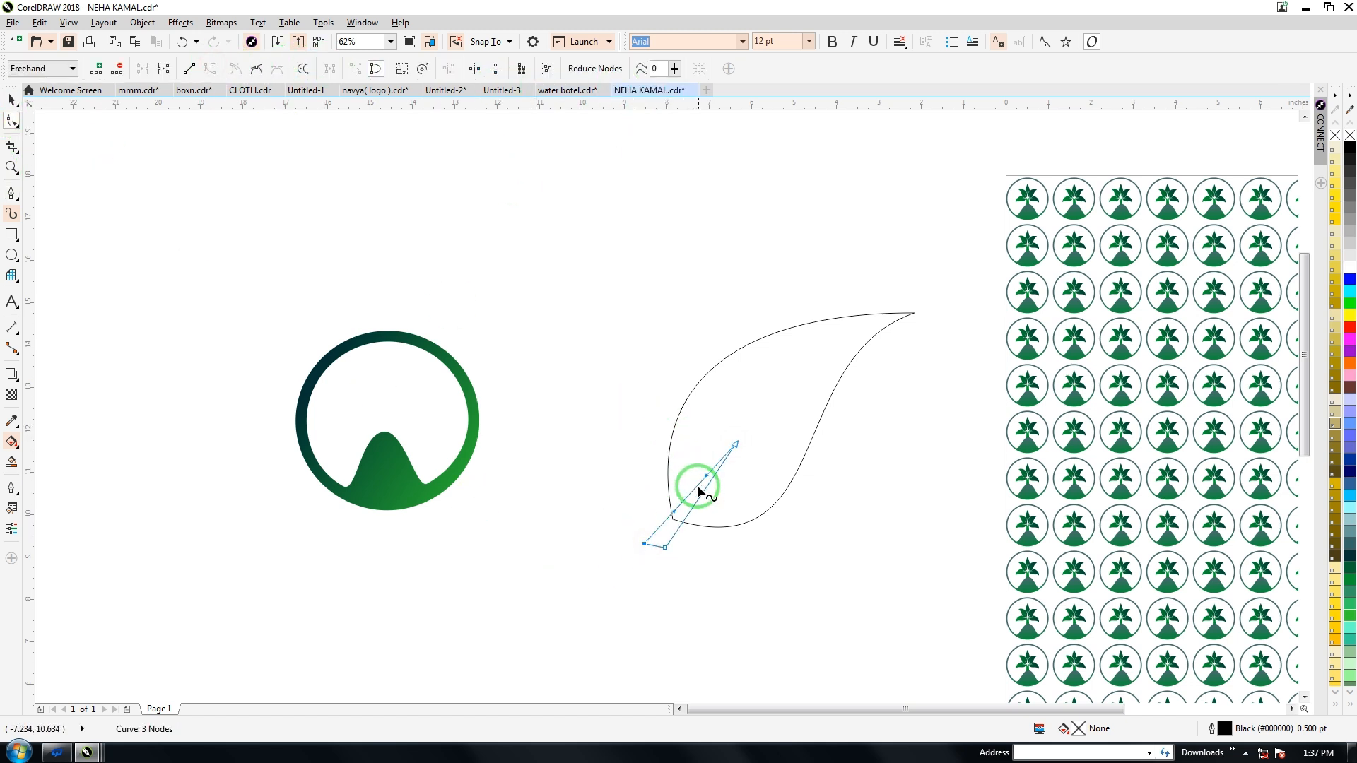
mouse_move(690, 490)
left_mouse_down()
mouse_move(684, 478)
mouse_move(707, 472)
left_mouse_up()
left_click(735, 442)
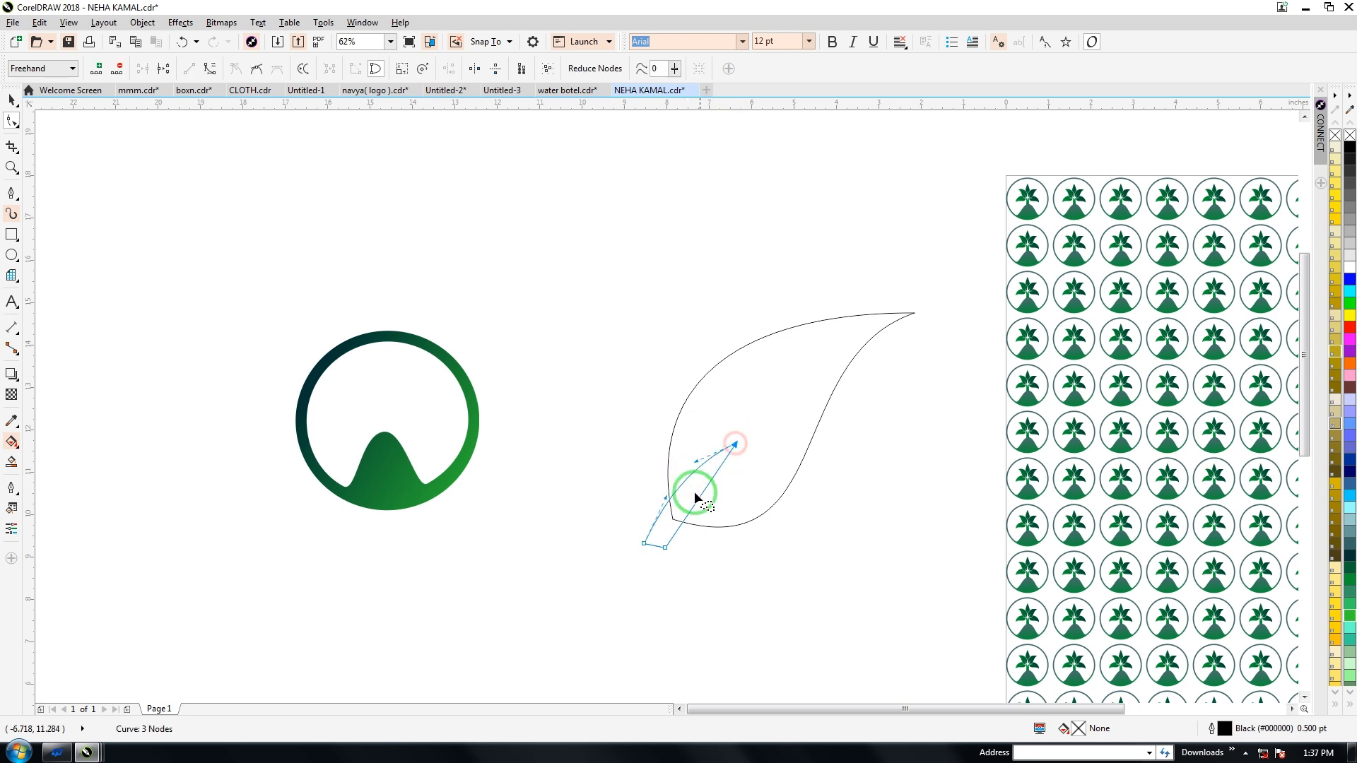
left_click(211, 68)
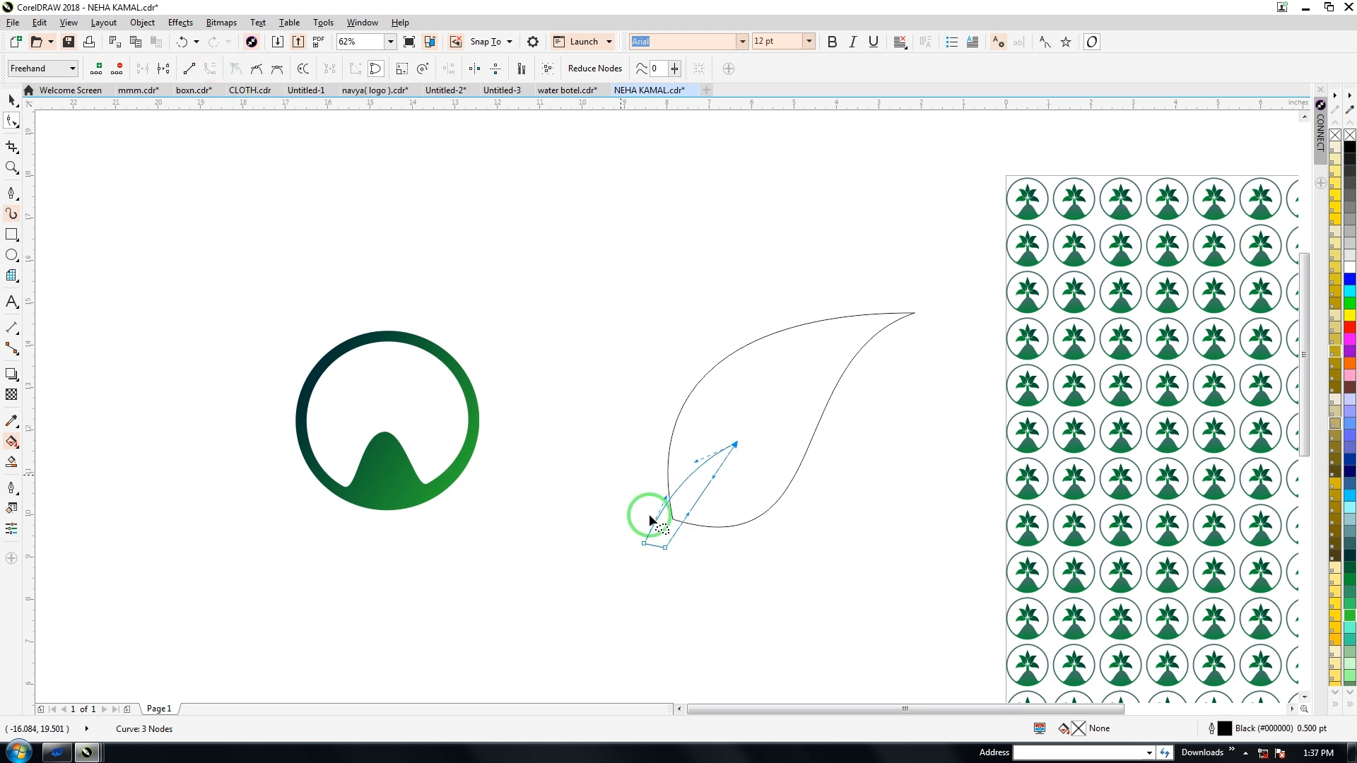
left_click_drag(696, 499, 683, 496)
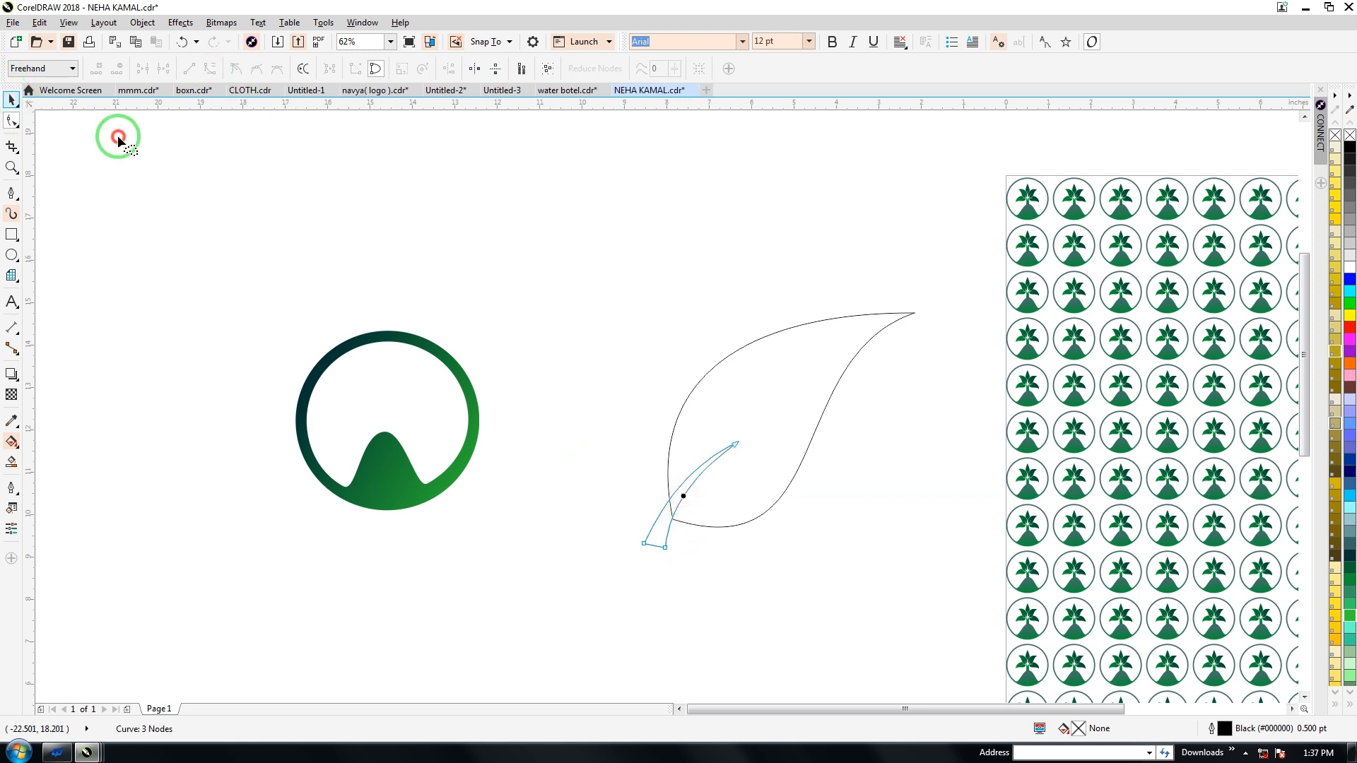
left_click(16, 101)
left_click(15, 123)
left_click(11, 100)
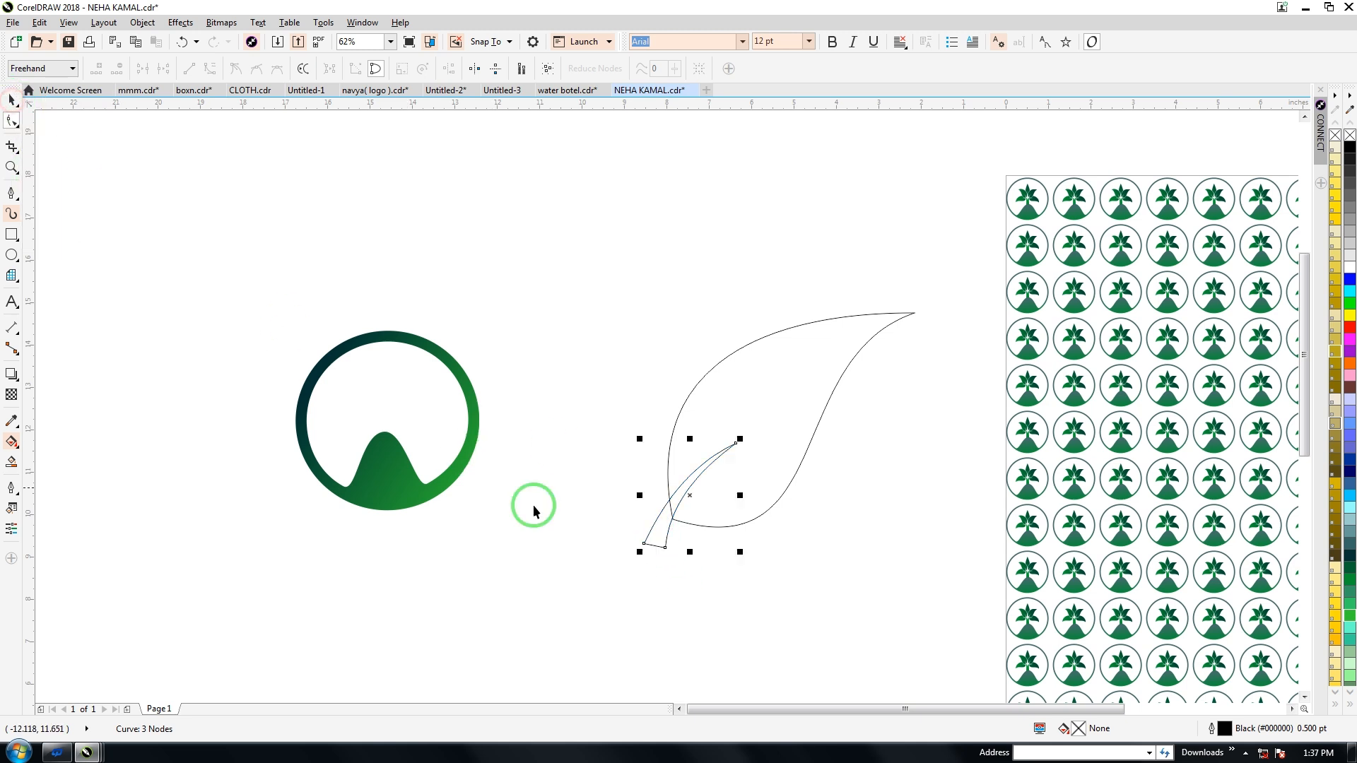
Move the vein down slightly, trim it out of the leaf, and delete the leftover vein shape.
left_click_drag(683, 513, 684, 528)
right_click(922, 325)
left_click(930, 290)
left_click_drag(947, 283, 808, 399)
left_click_drag(617, 558, 607, 566)
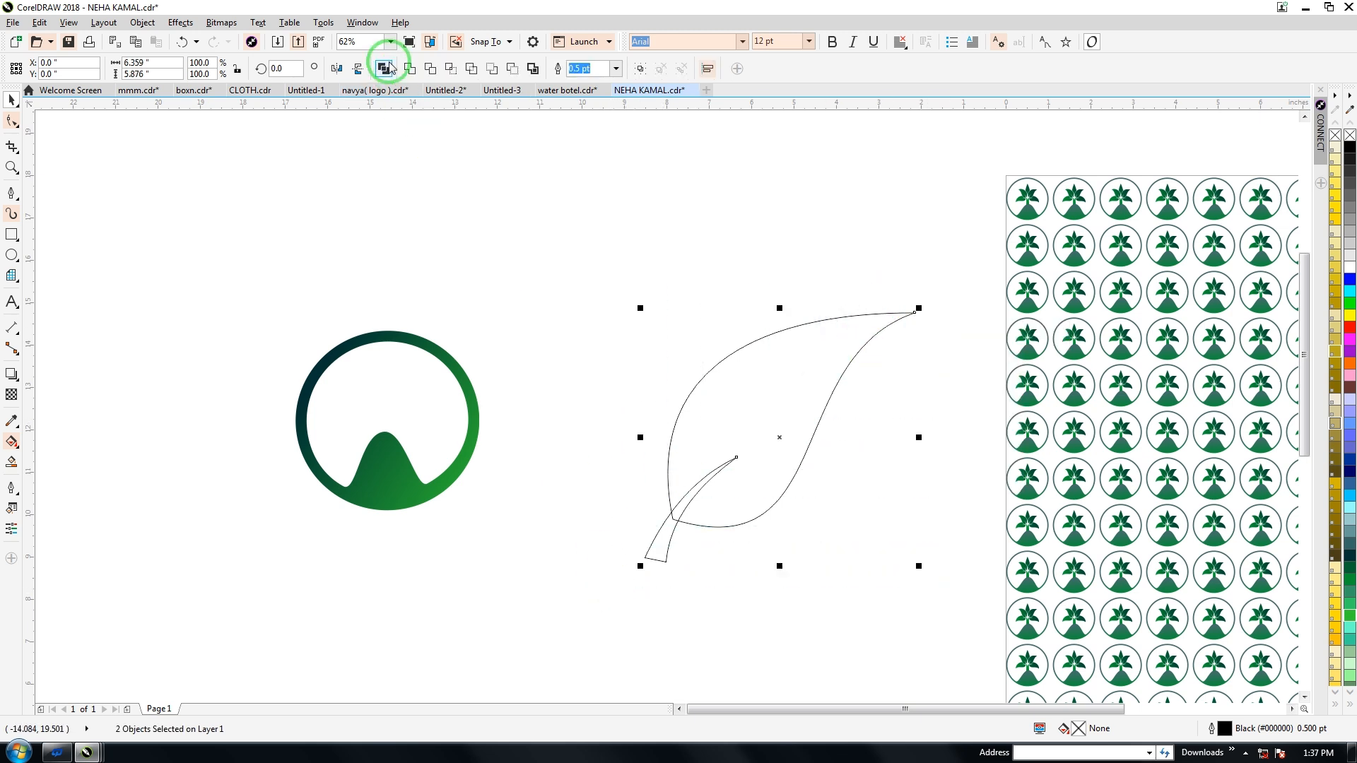
left_click(430, 69)
left_click(686, 569)
left_click(664, 549)
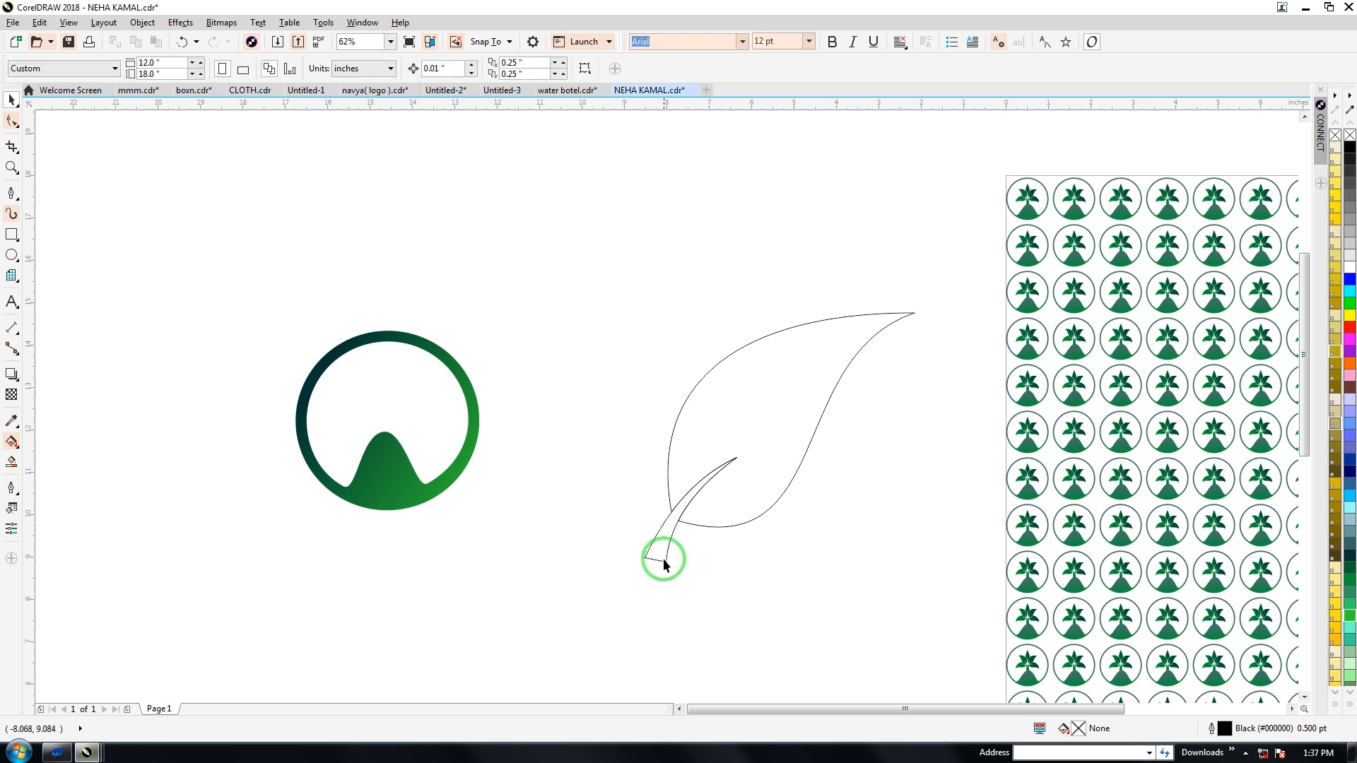
left_click(664, 559)
left_click(784, 510)
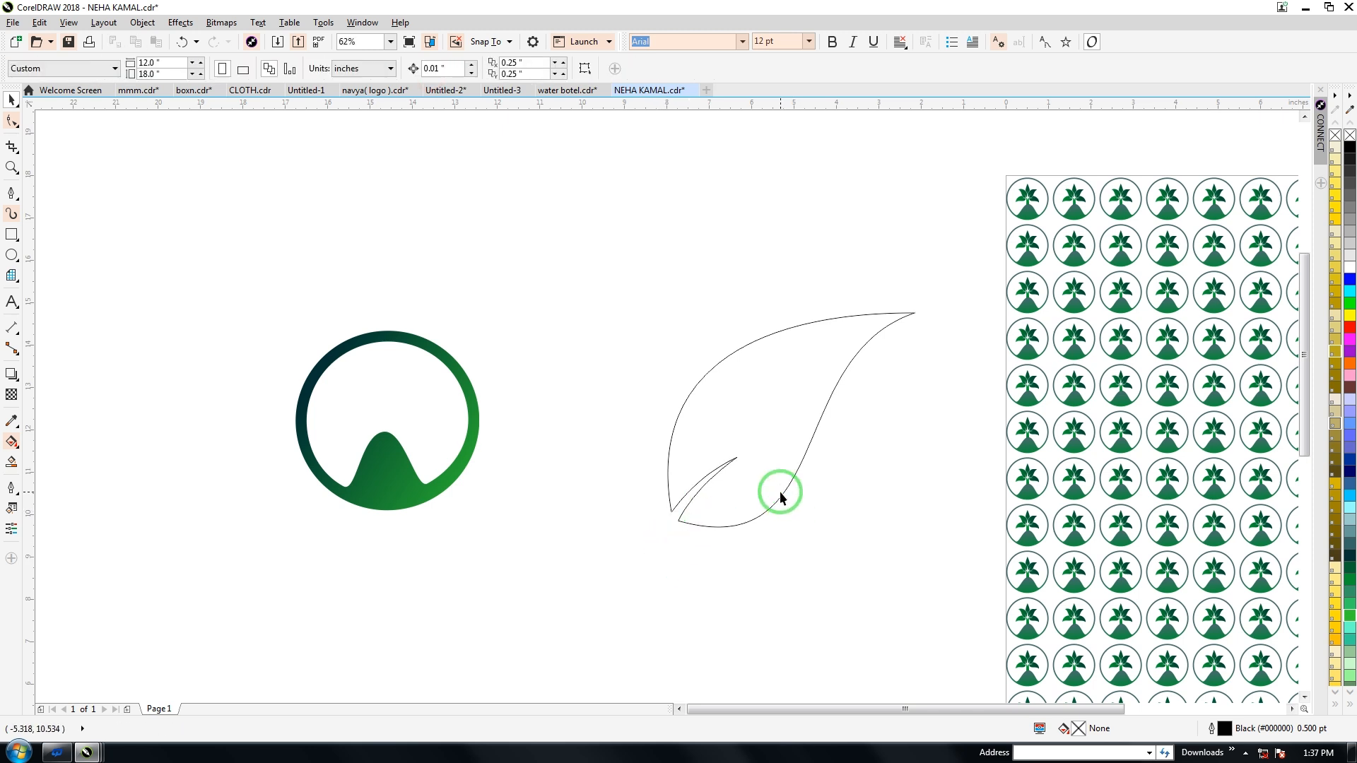
Fill the leaf with a diagonal gradient from dark teal #003333 on the inner side to bright green at the tip.
left_click(713, 477)
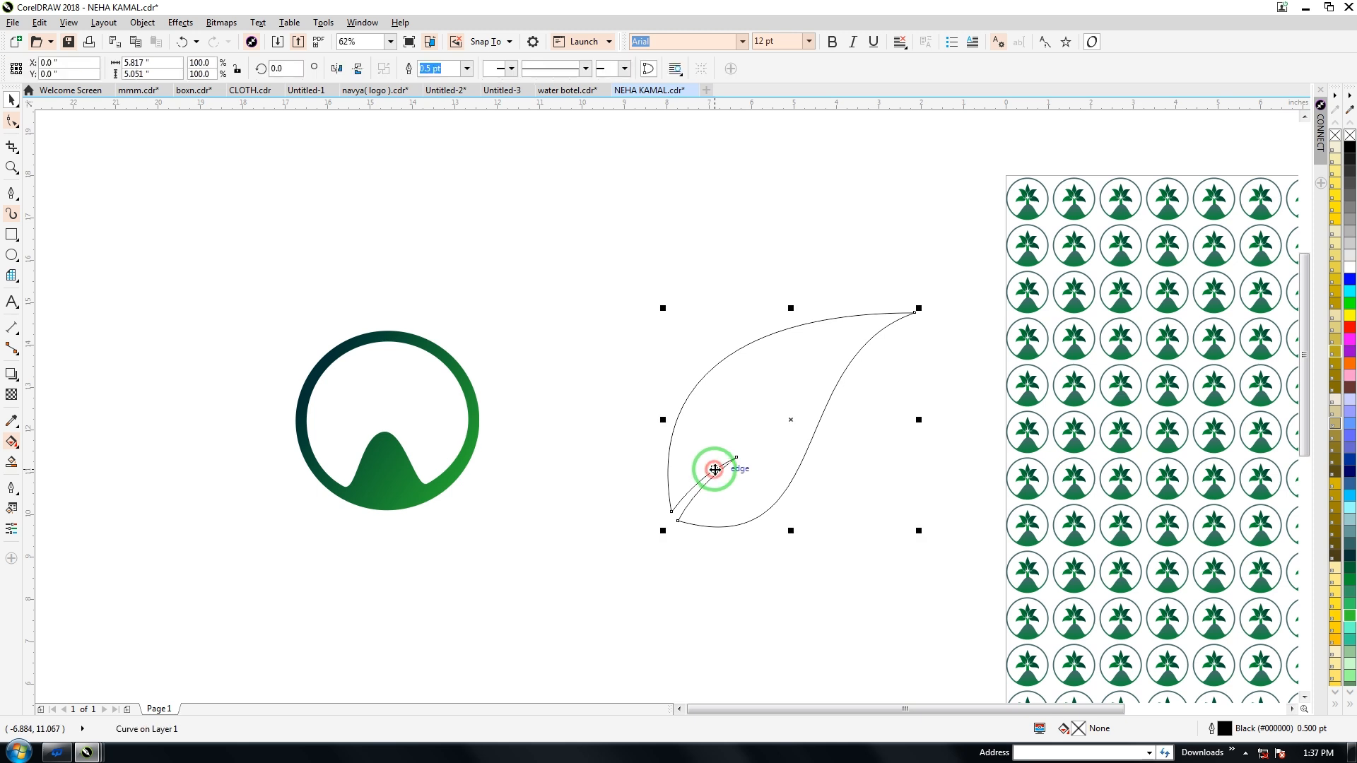
left_click(1348, 555)
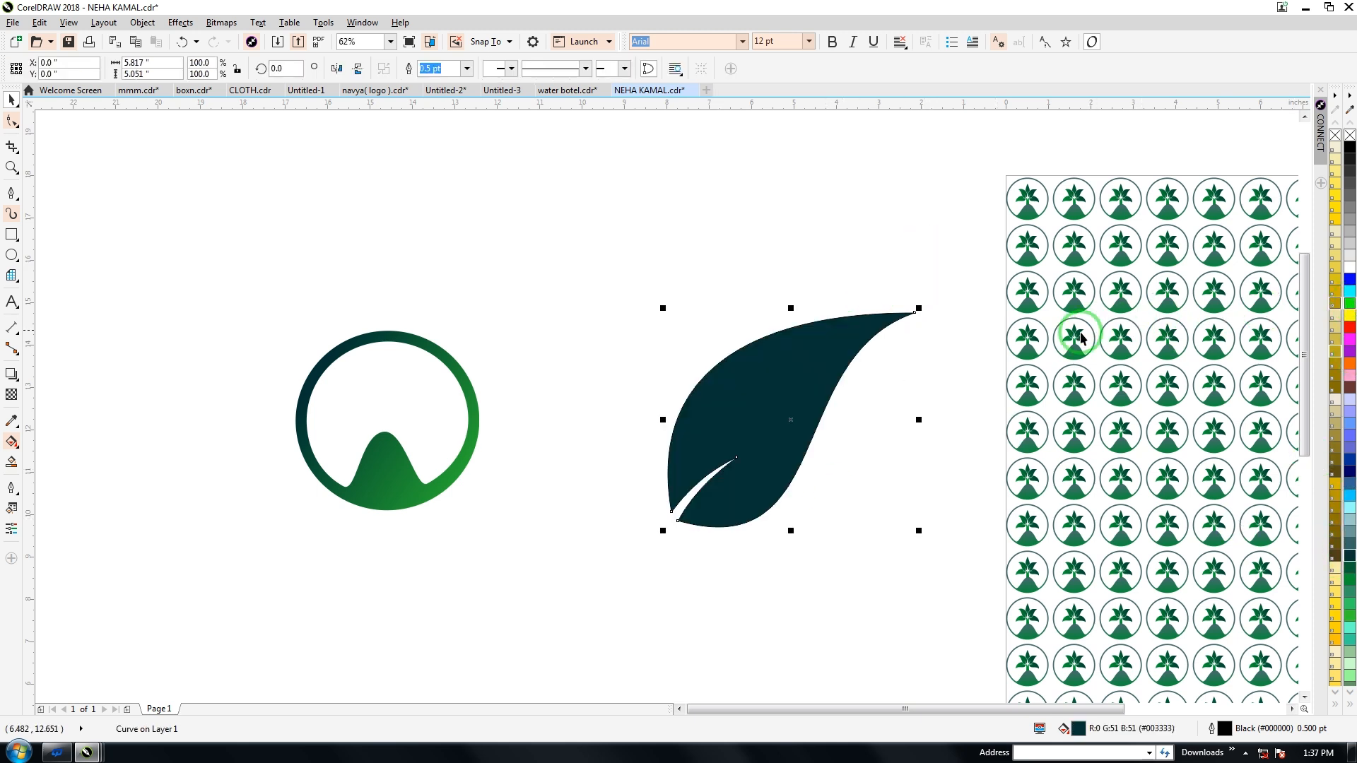
key("g")
left_click_drag(717, 399, 871, 450)
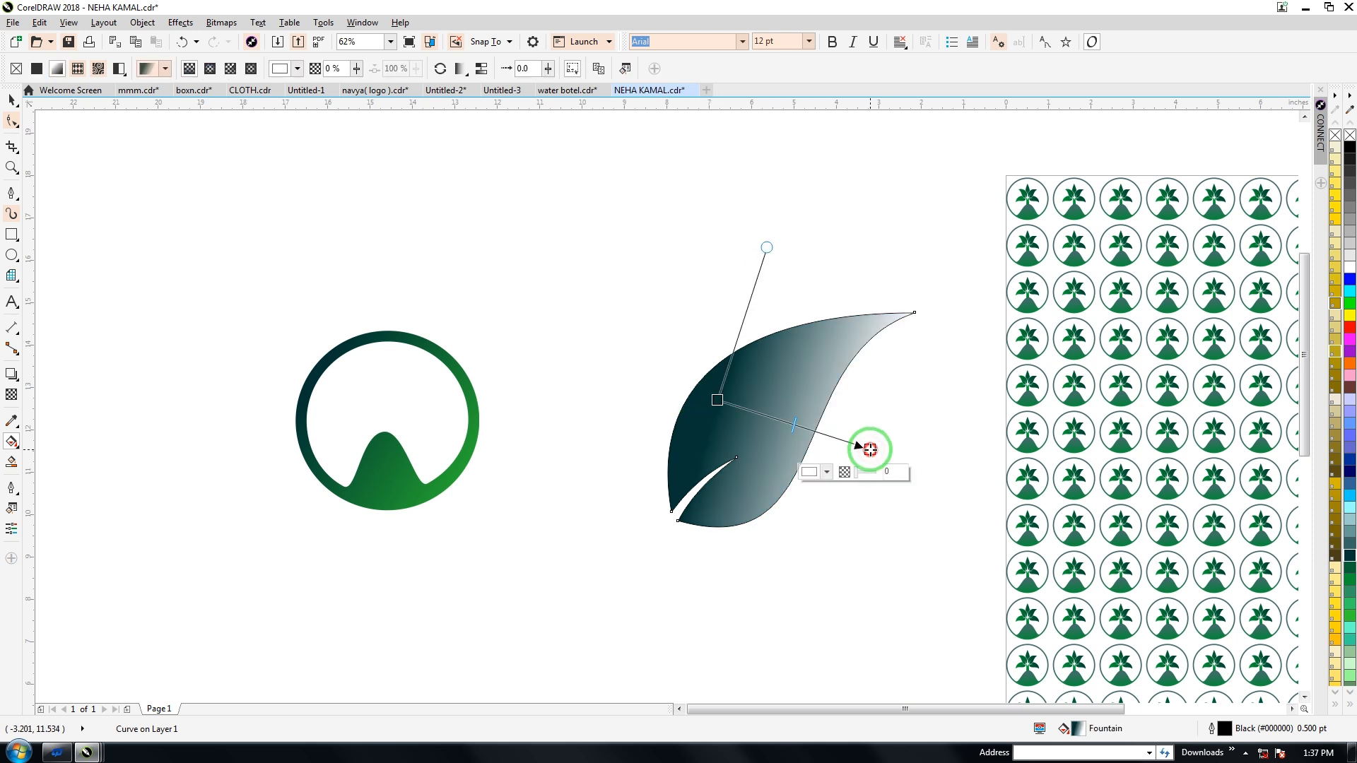
left_click(1350, 305)
left_click(12, 100)
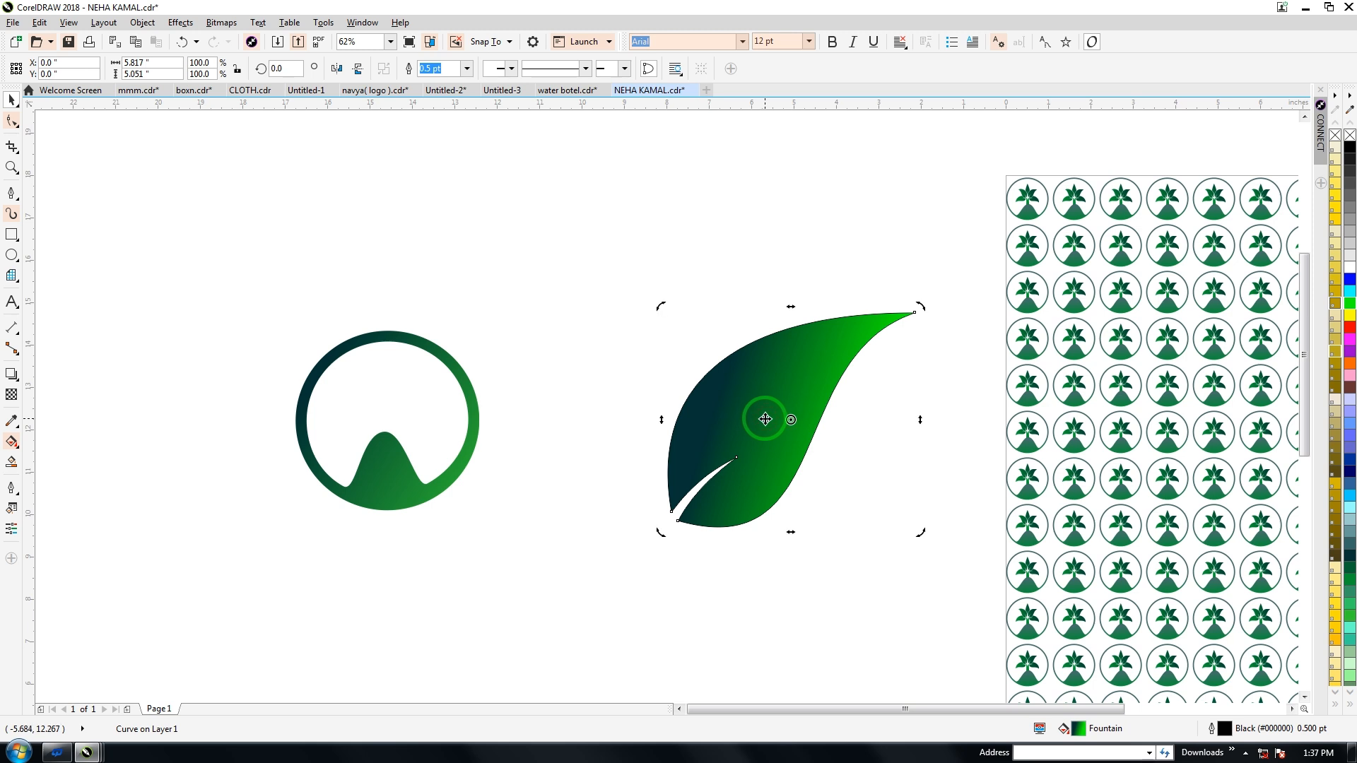
Duplicate the leaf, mirror the copy horizontally, and place it opposite the original with the bases nearly meeting.
key("ctrl+d")
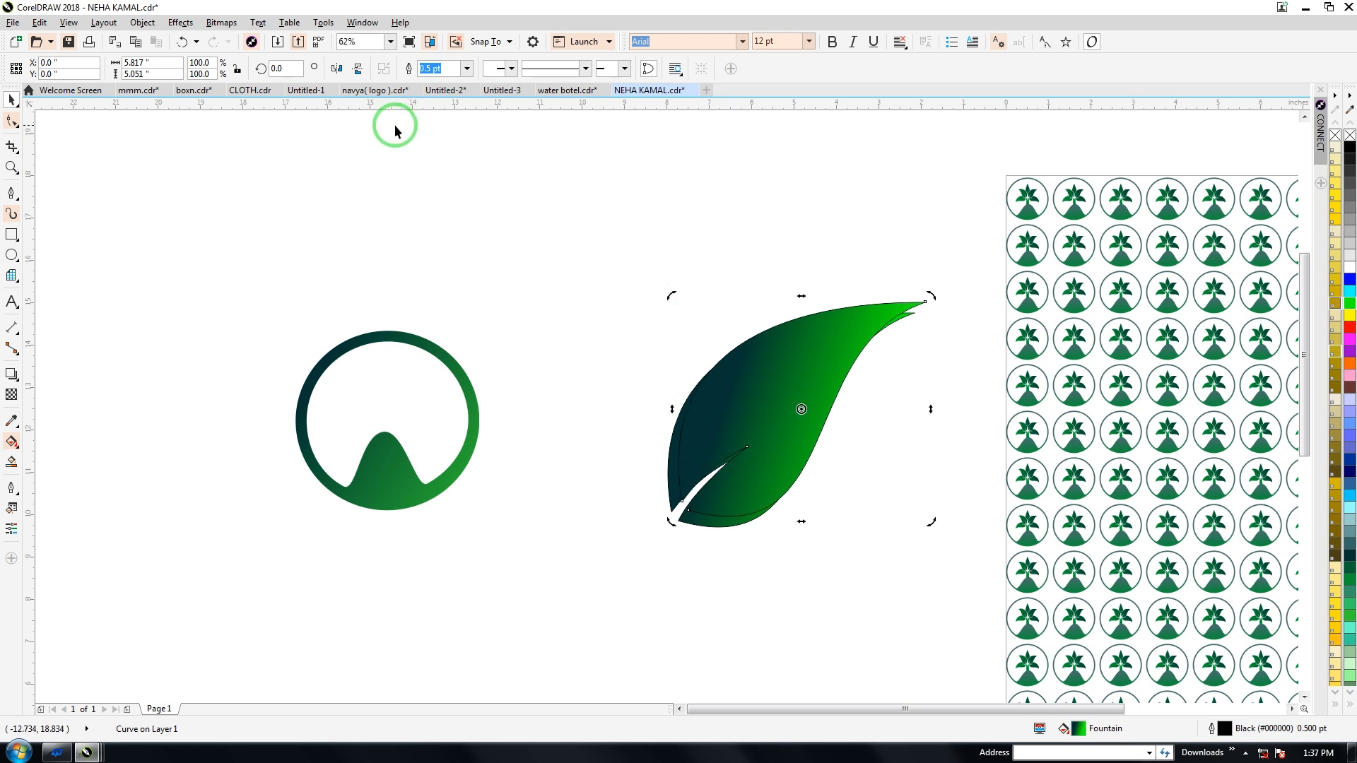
left_click(338, 68)
left_click(503, 254)
left_click_drag(781, 366, 522, 372)
left_click(587, 550)
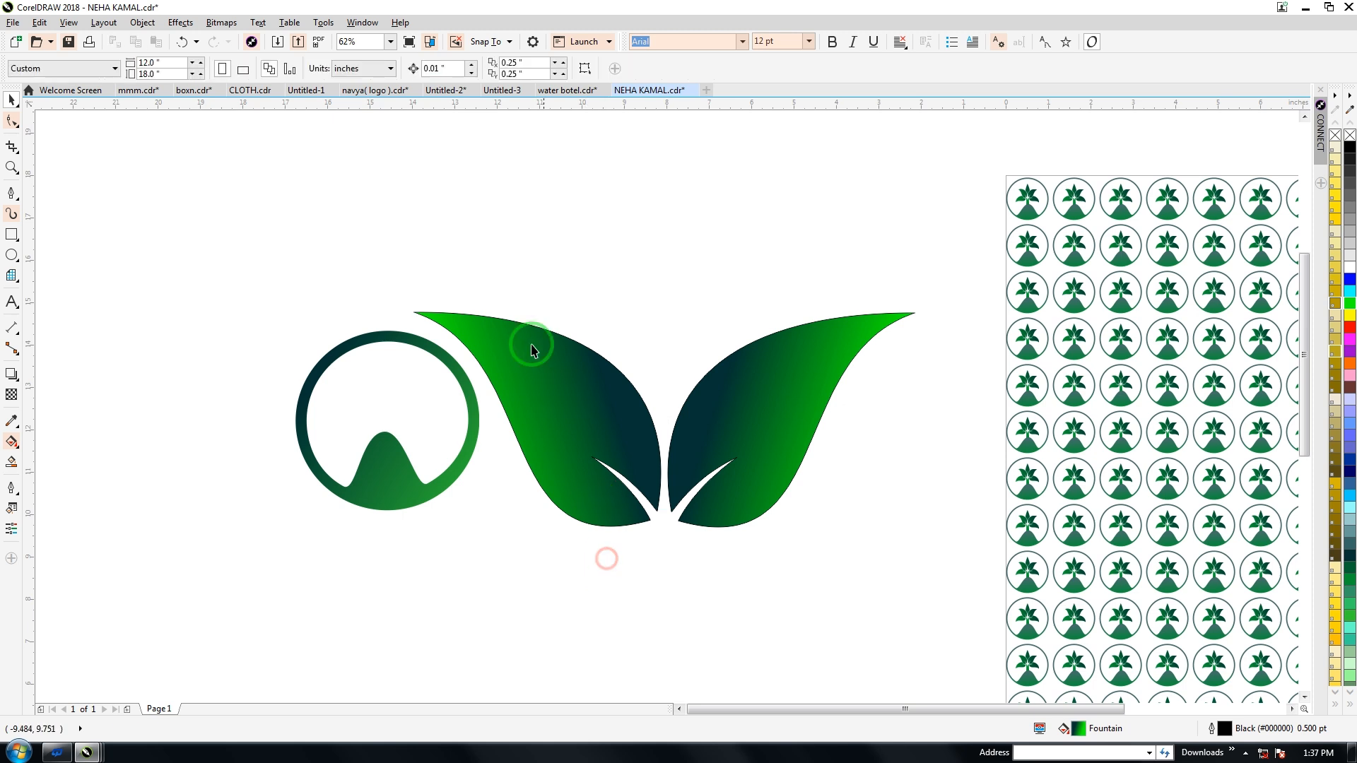
left_click_drag(387, 246, 927, 555)
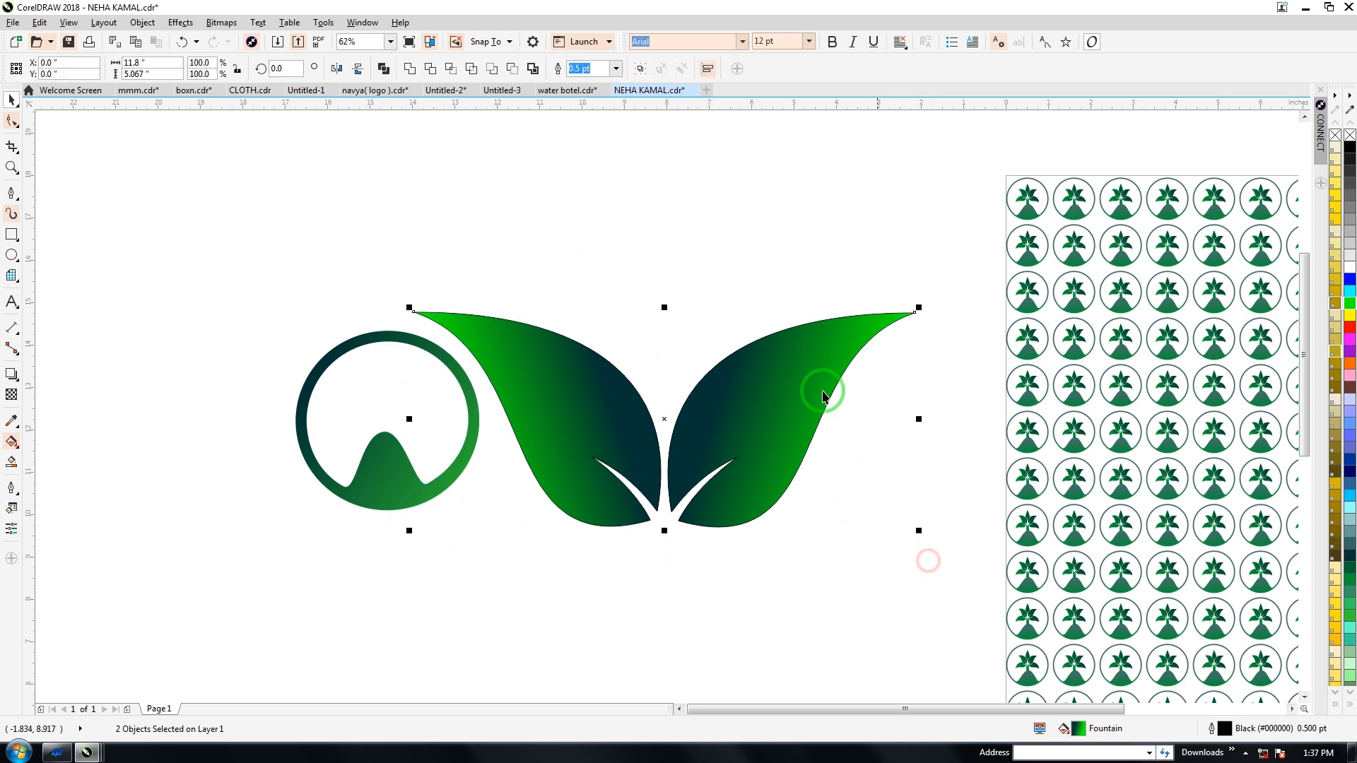
left_click(638, 69)
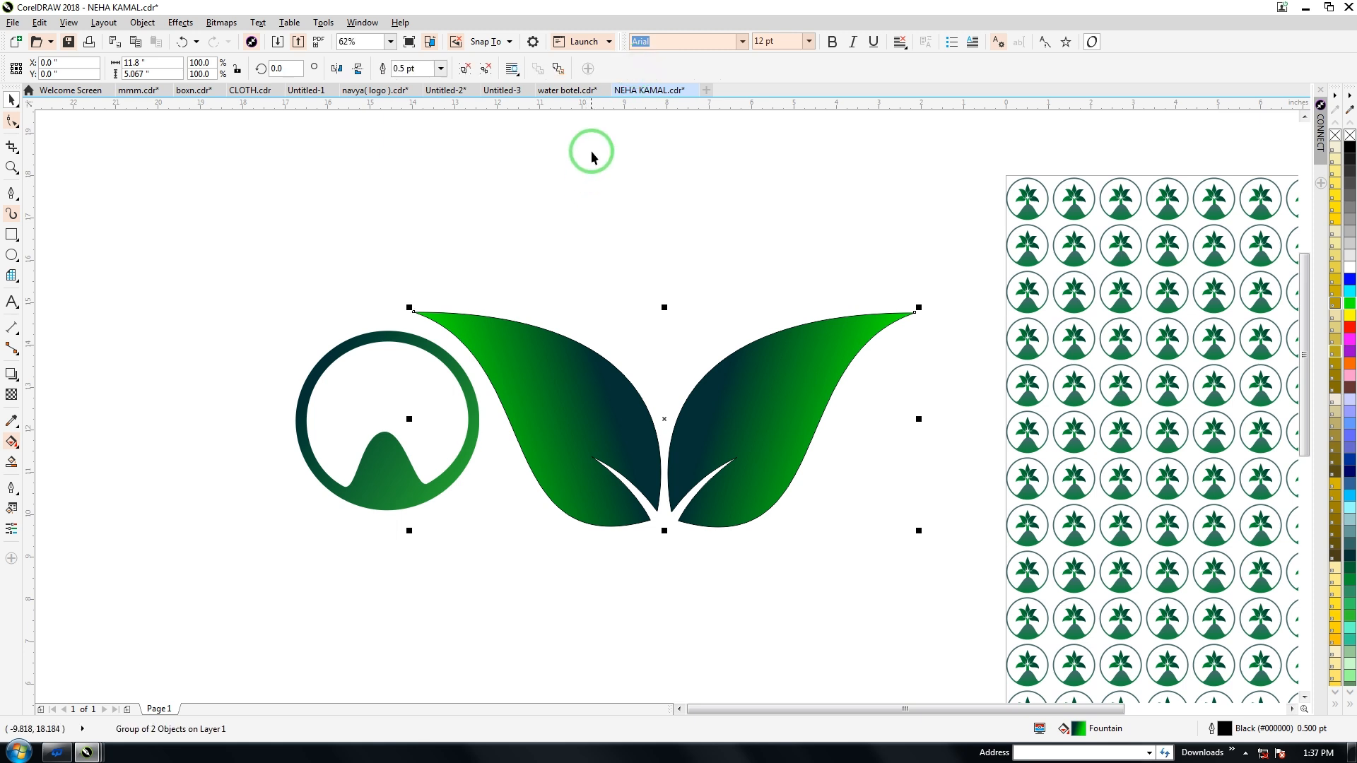
left_click(538, 355)
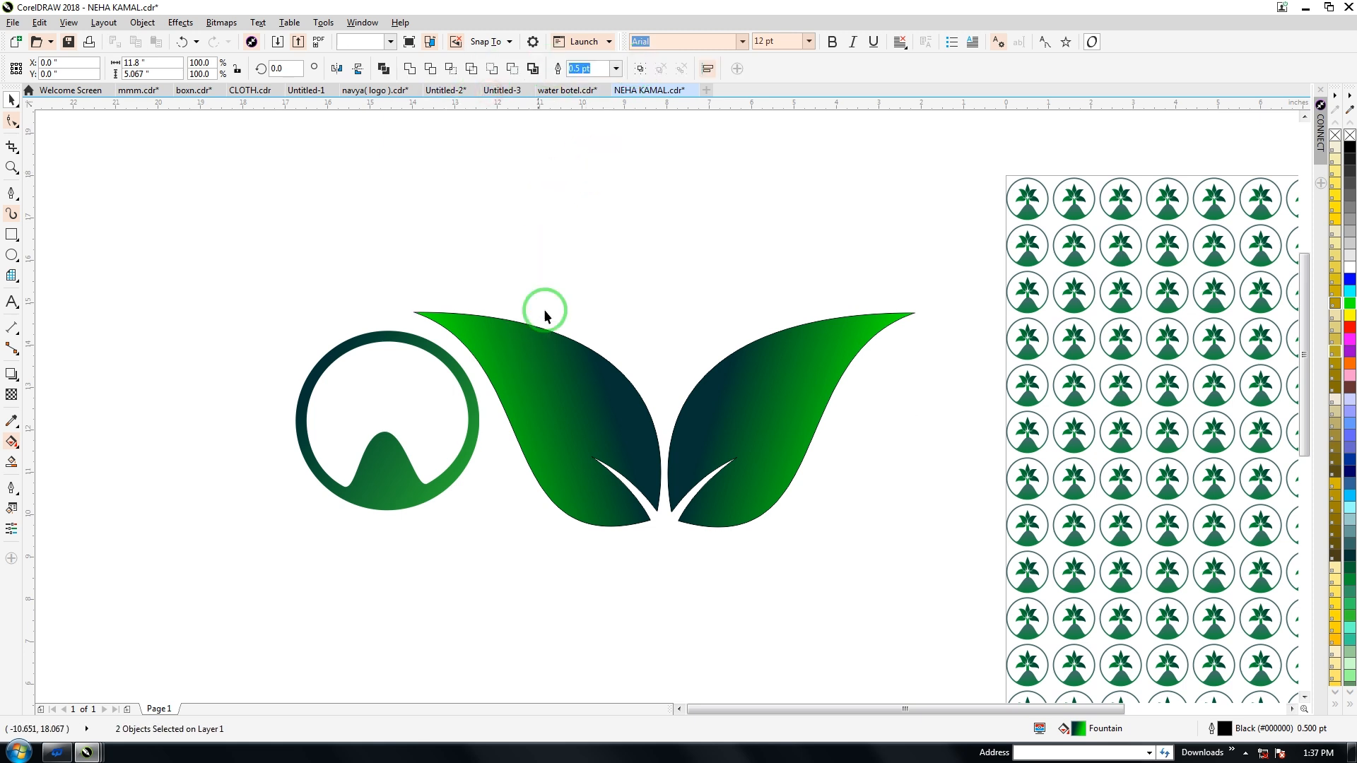
Place a copy of the left leaf above the pair, and group the two side leaves.
left_click(544, 407)
left_click_drag(542, 398, 586, 189)
left_click_drag(382, 247, 949, 564)
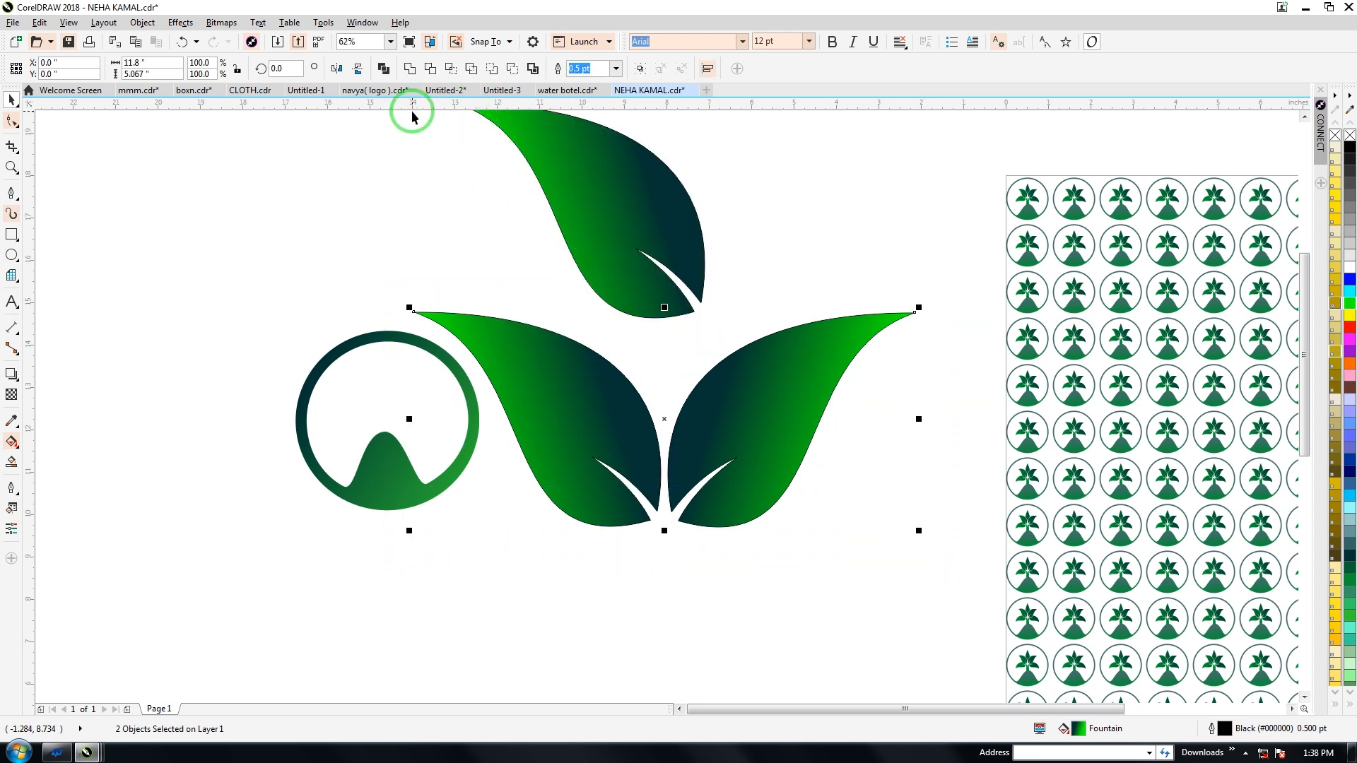
left_click(793, 229)
Rotate the copied leaf upright, centre it between the side leaves, and send it to the back.
left_click_drag(644, 220, 622, 259)
left_click(621, 259)
left_click_drag(721, 167, 674, 318)
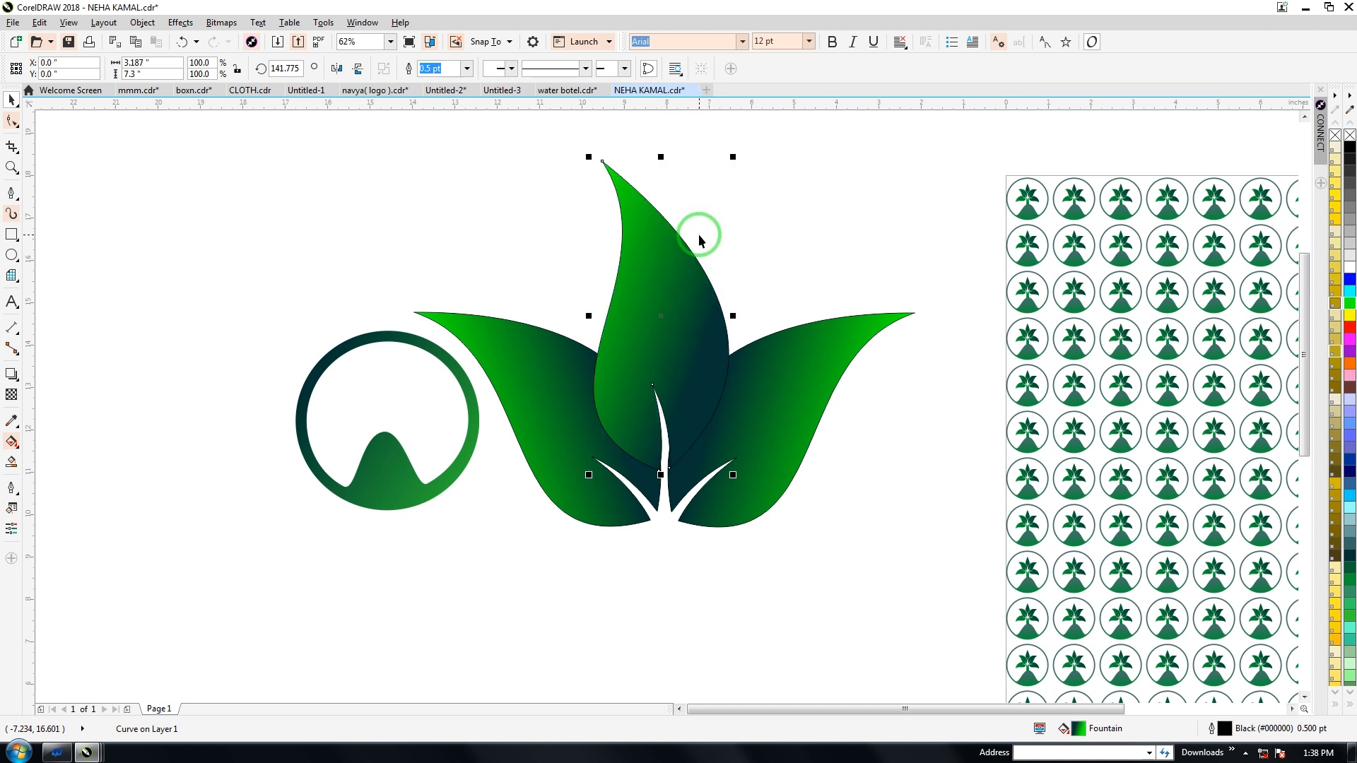
key("shift+Page_Down")
left_click(729, 246)
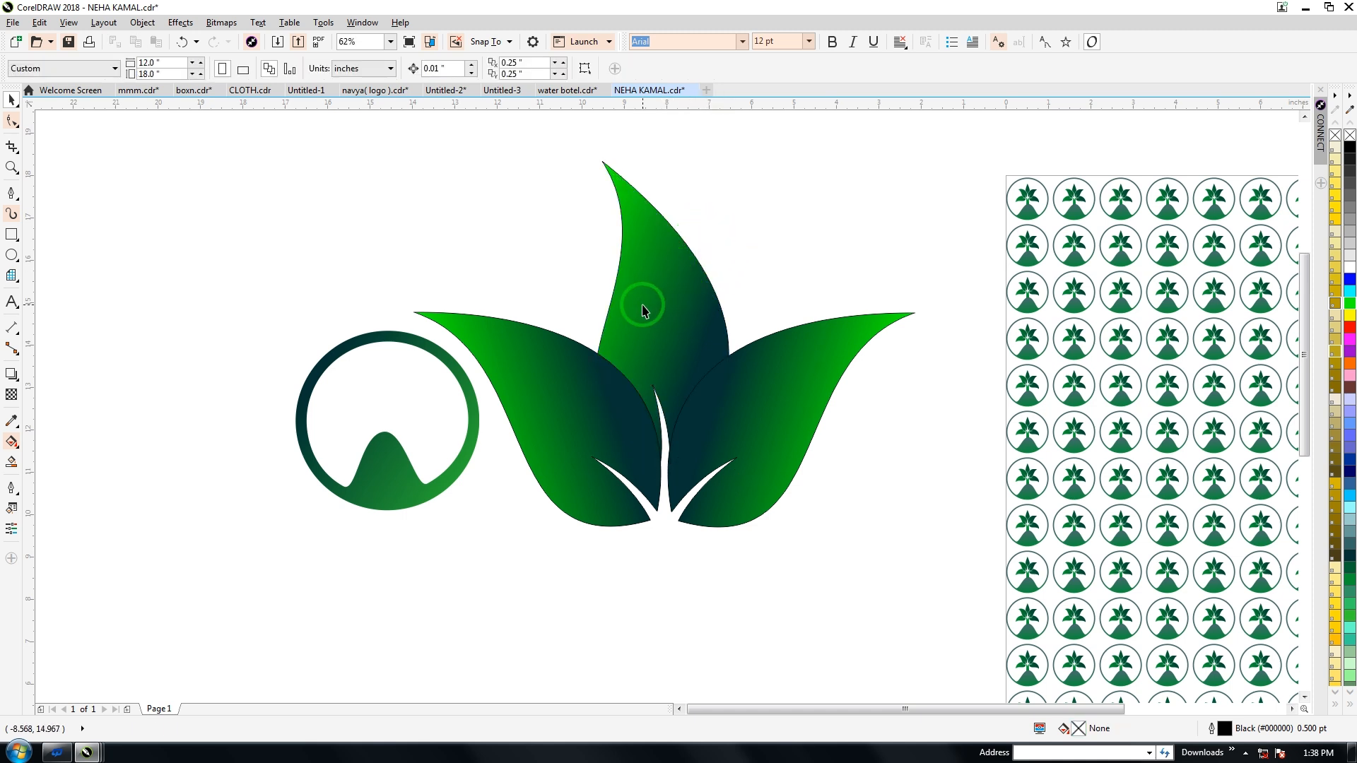
Trim the centre leaf with the grouped side leaves and nudge it up to leave a thin gap around them.
left_click(598, 426)
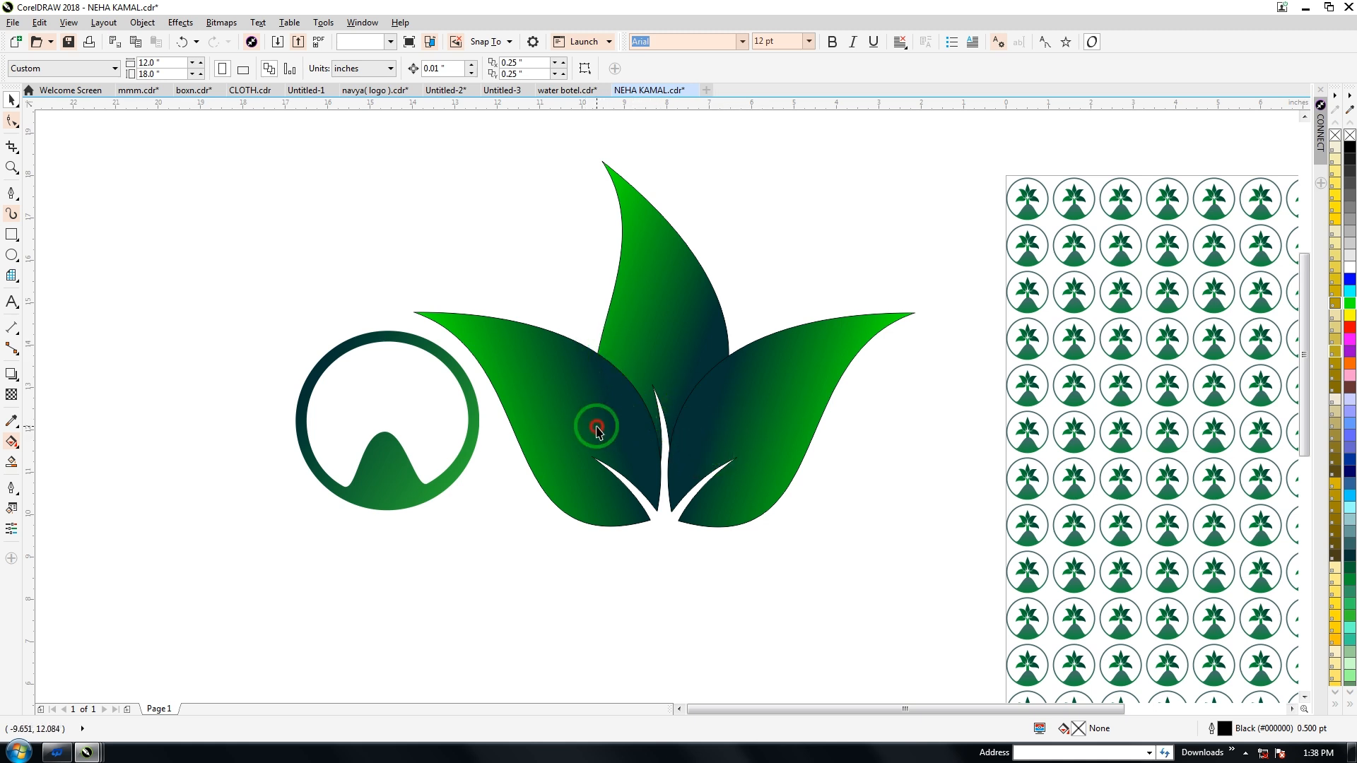
left_click(646, 212, "shift")
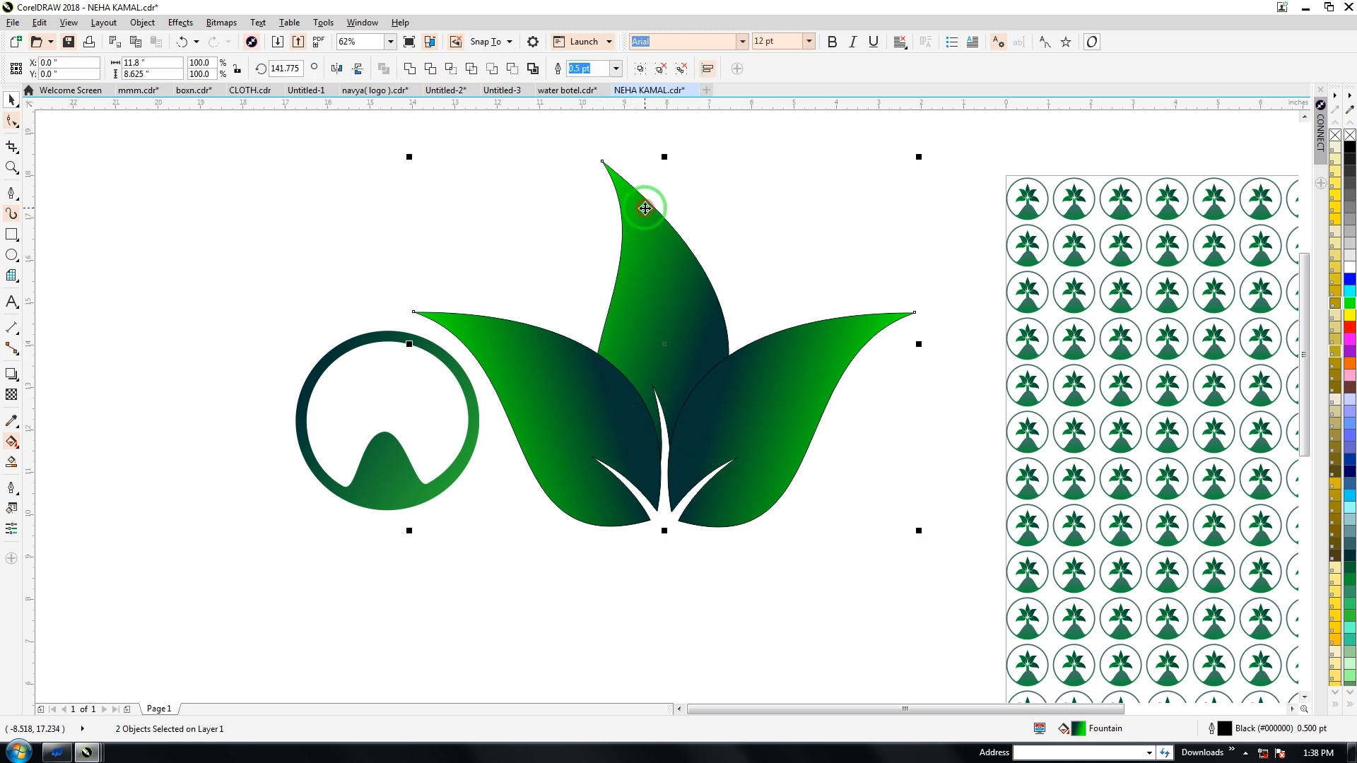
left_click(430, 73)
left_click(485, 218)
left_click(639, 309)
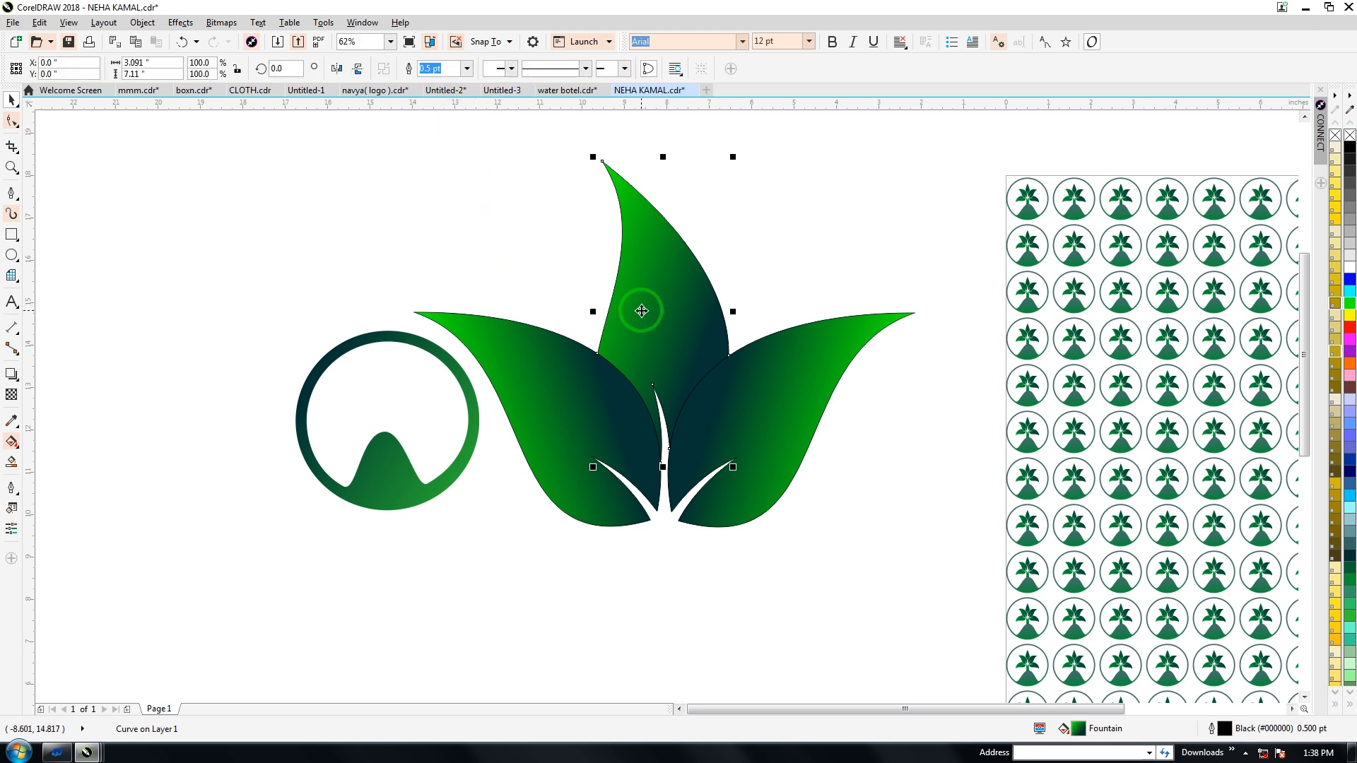
key("Up")
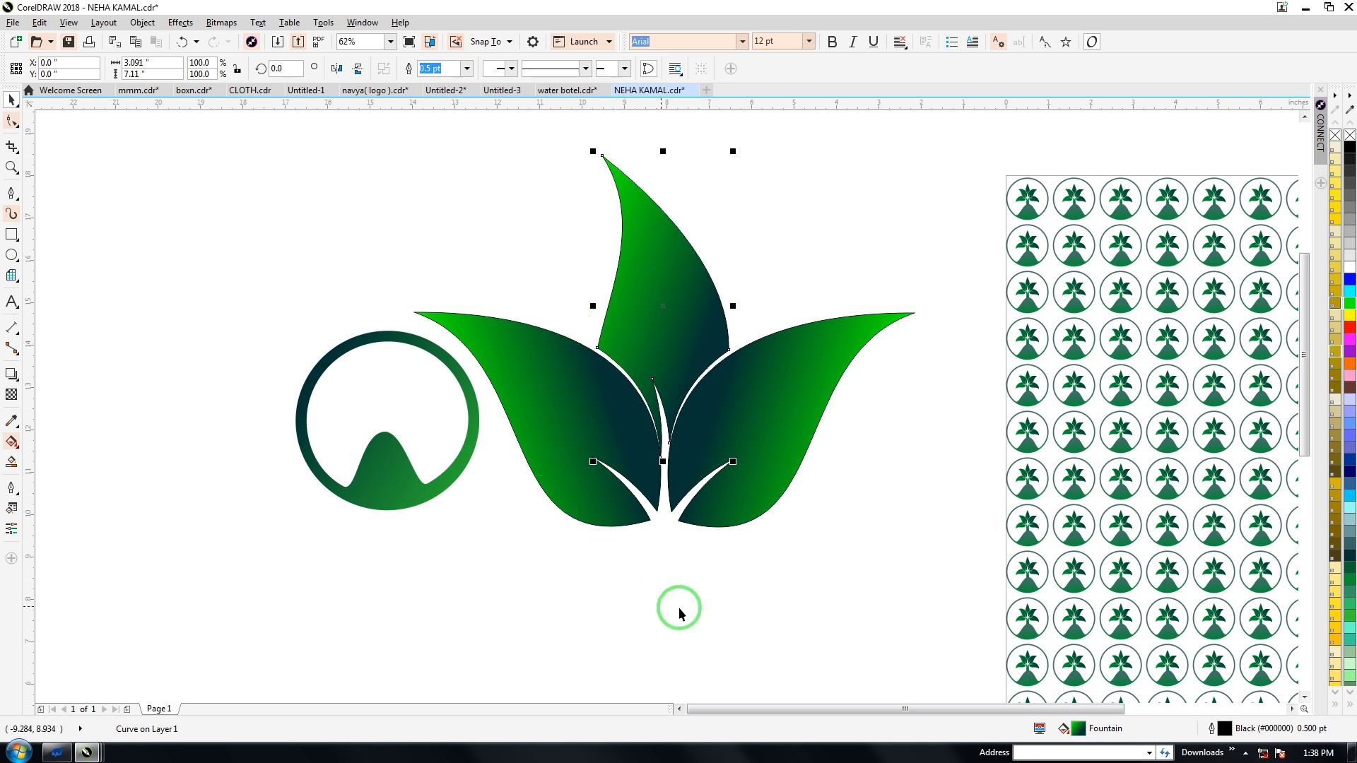
left_click(733, 597)
Ungroup the two side leaves.
left_click(737, 417)
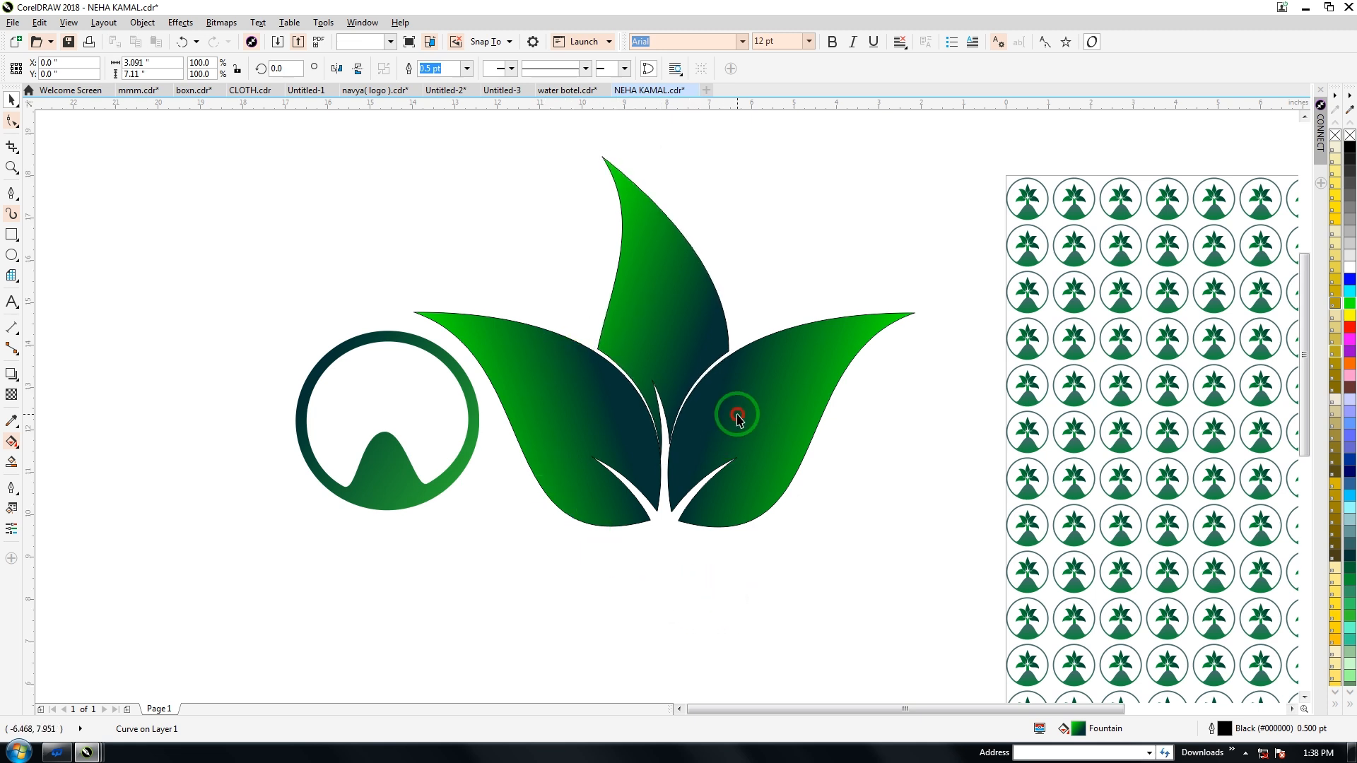
left_click(487, 69)
left_click(842, 509)
Duplicate the right leaf, scale the copy to 69.9%, rotate it to point down and outward, and place it below the right leaf.
left_click(790, 453)
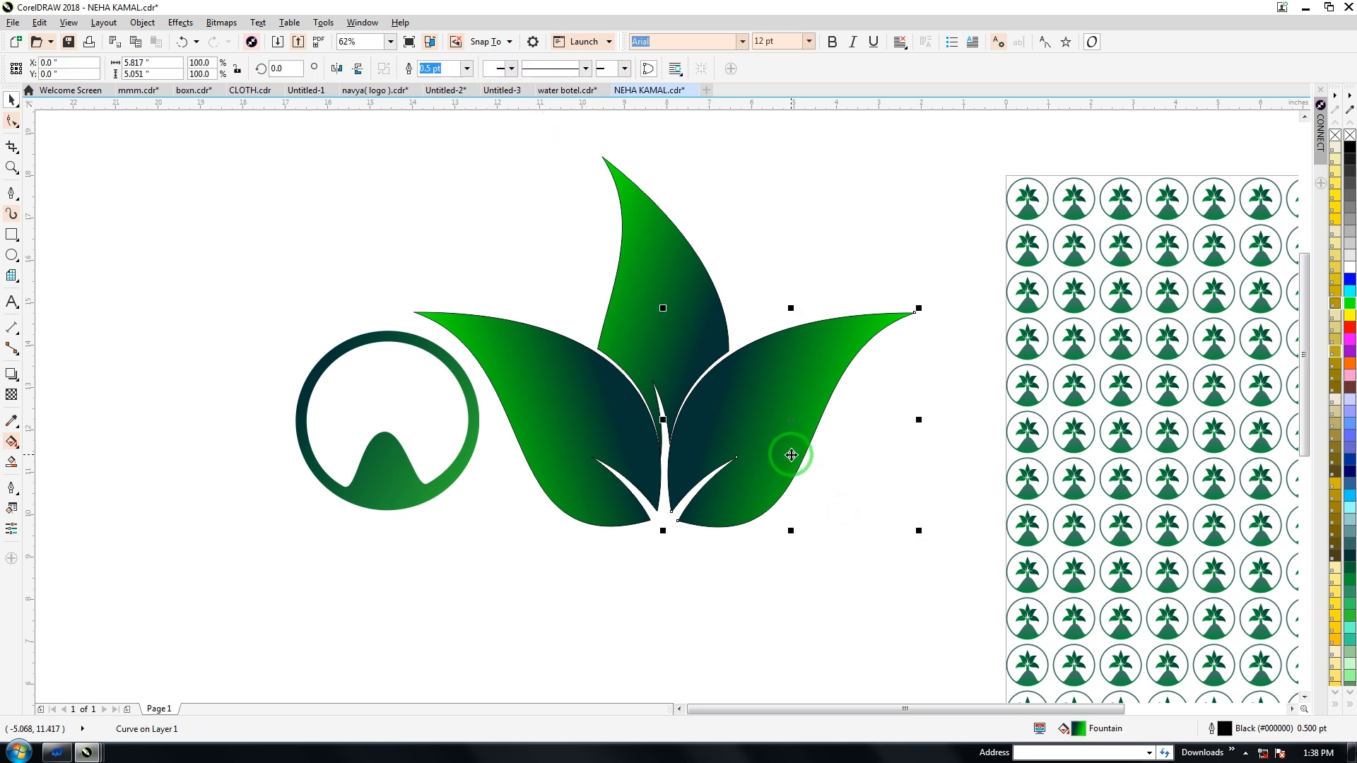
key("ctrl+d")
left_click_drag(792, 424, 815, 567)
left_click(815, 567)
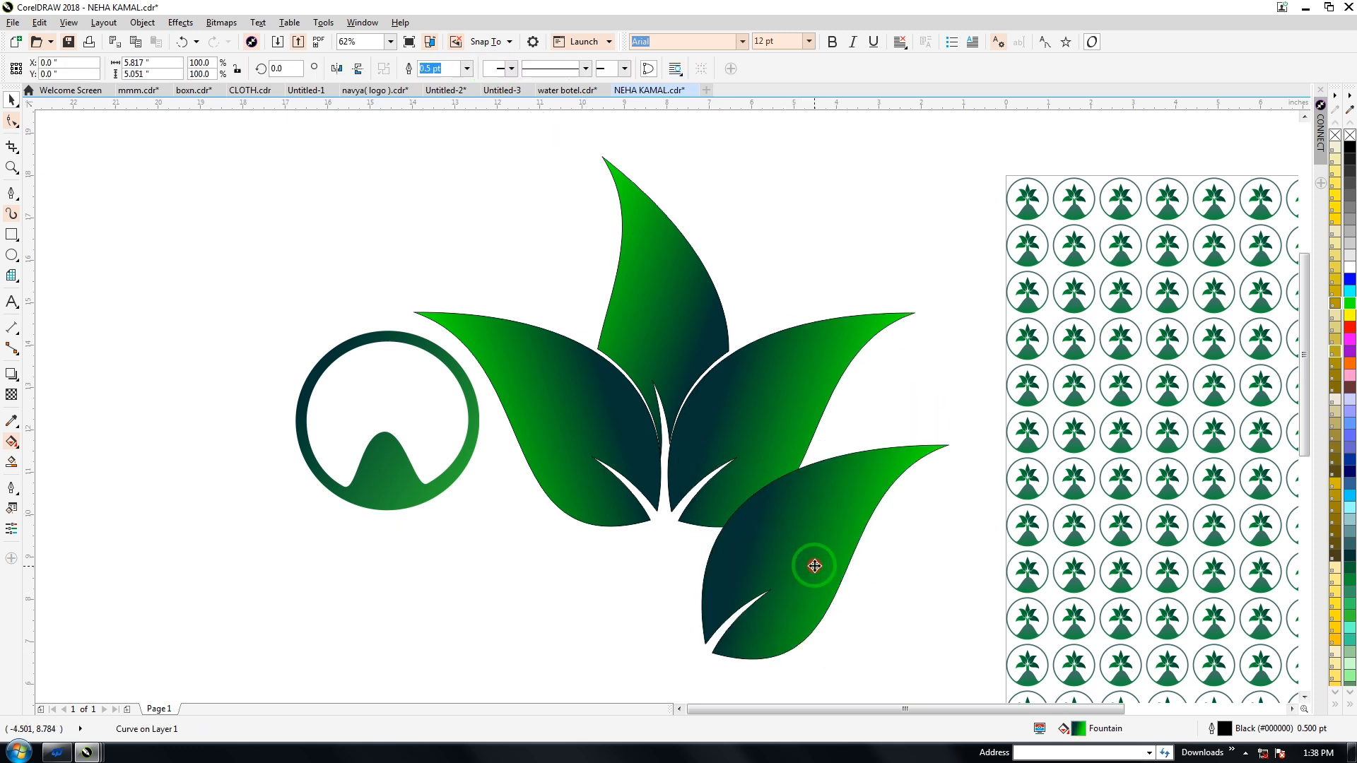
left_click_drag(936, 448, 876, 624)
left_click(829, 494)
left_click_drag(755, 503, 716, 577)
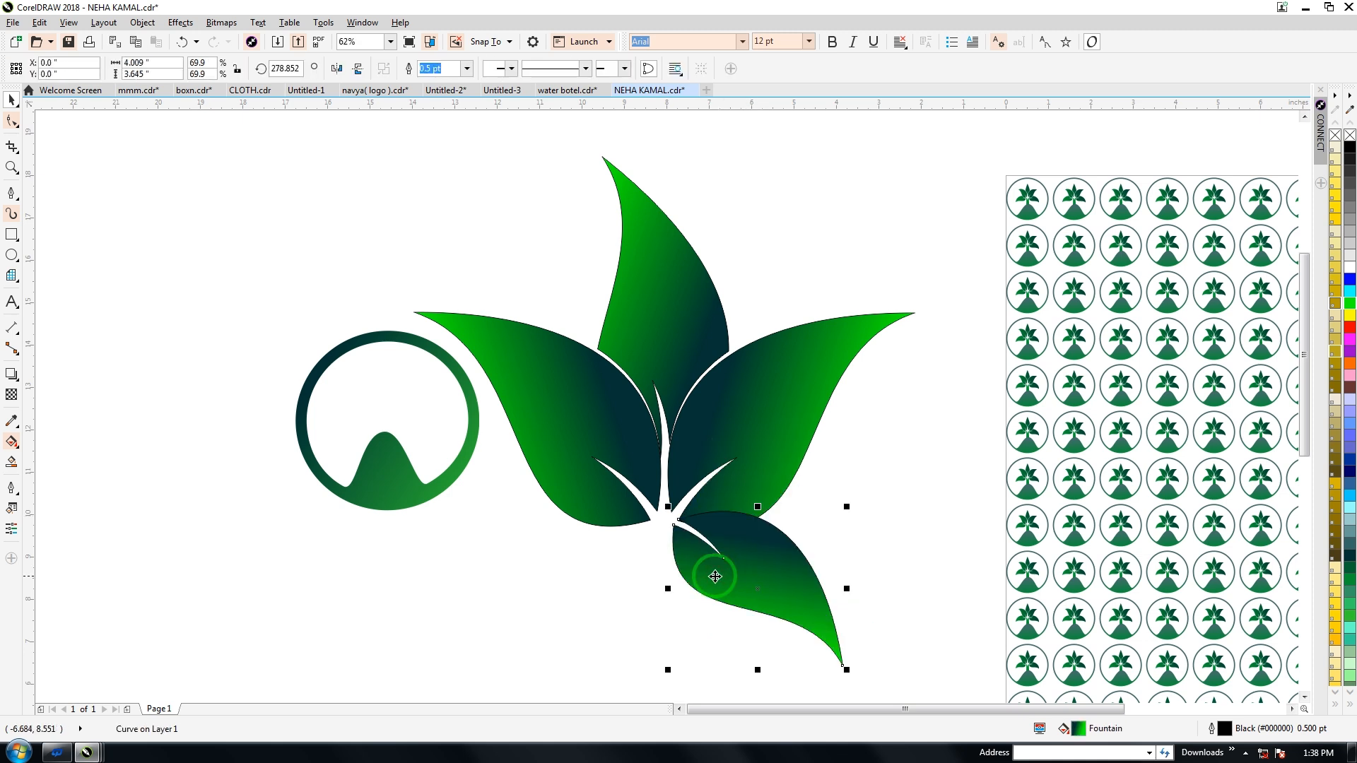
Copy the small lower leaf, mirror it horizontally, and place it below the left leaf.
left_click(692, 589)
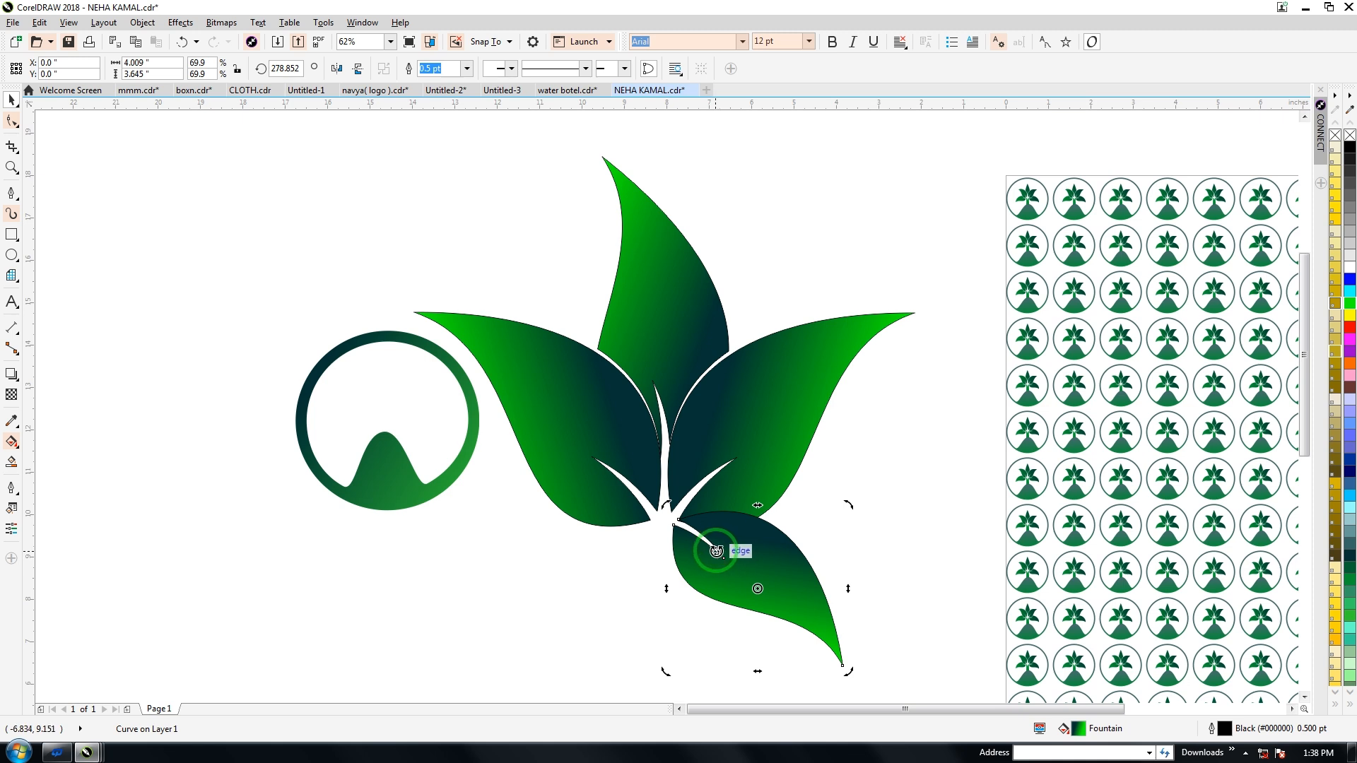
mouse_move(719, 554)
left_mouse_down()
mouse_move(735, 549)
mouse_move(728, 567)
mouse_move(521, 597)
mouse_move(543, 570)
left_mouse_up()
left_click(337, 68)
left_click(576, 639)
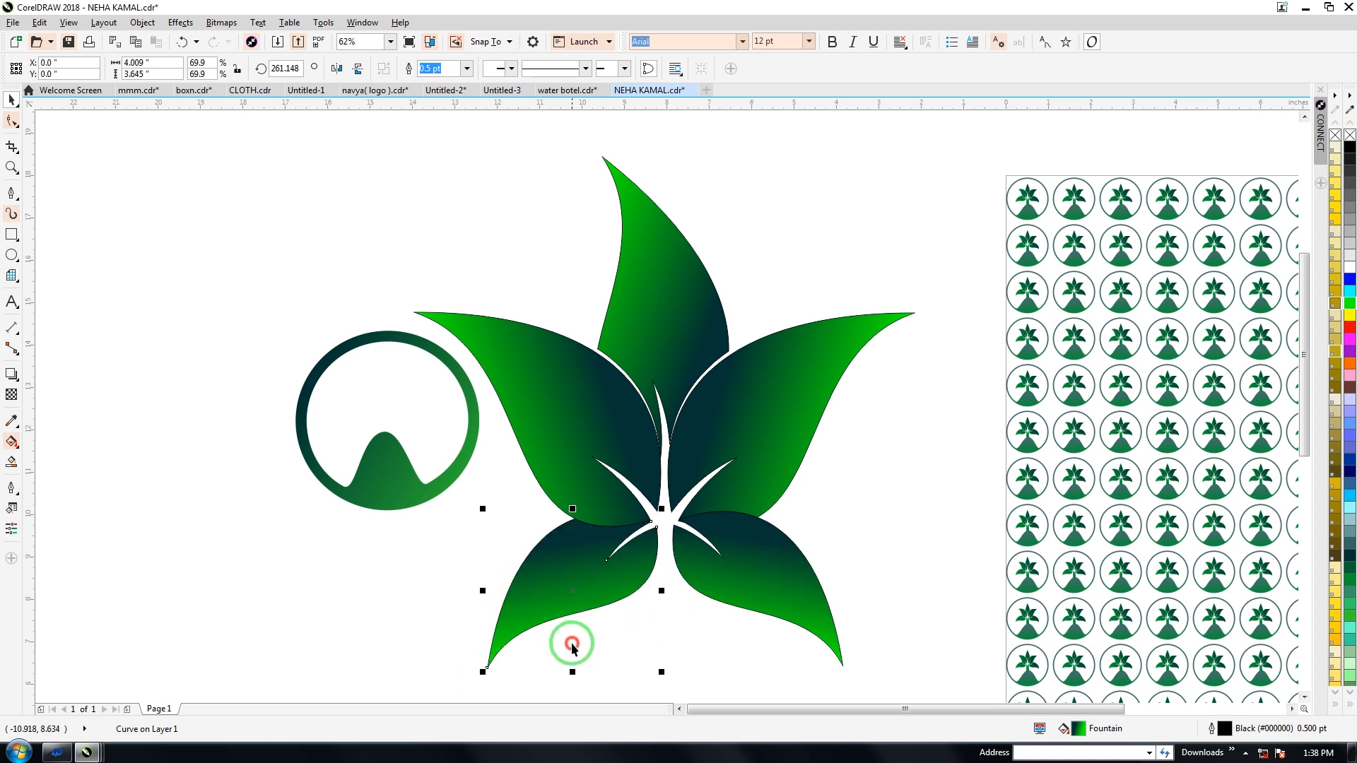
Rotate the left lower leaf outward to 235.256° and move it up against the plant's centre, under the left upper leaf.
left_click(545, 605)
left_click(539, 587)
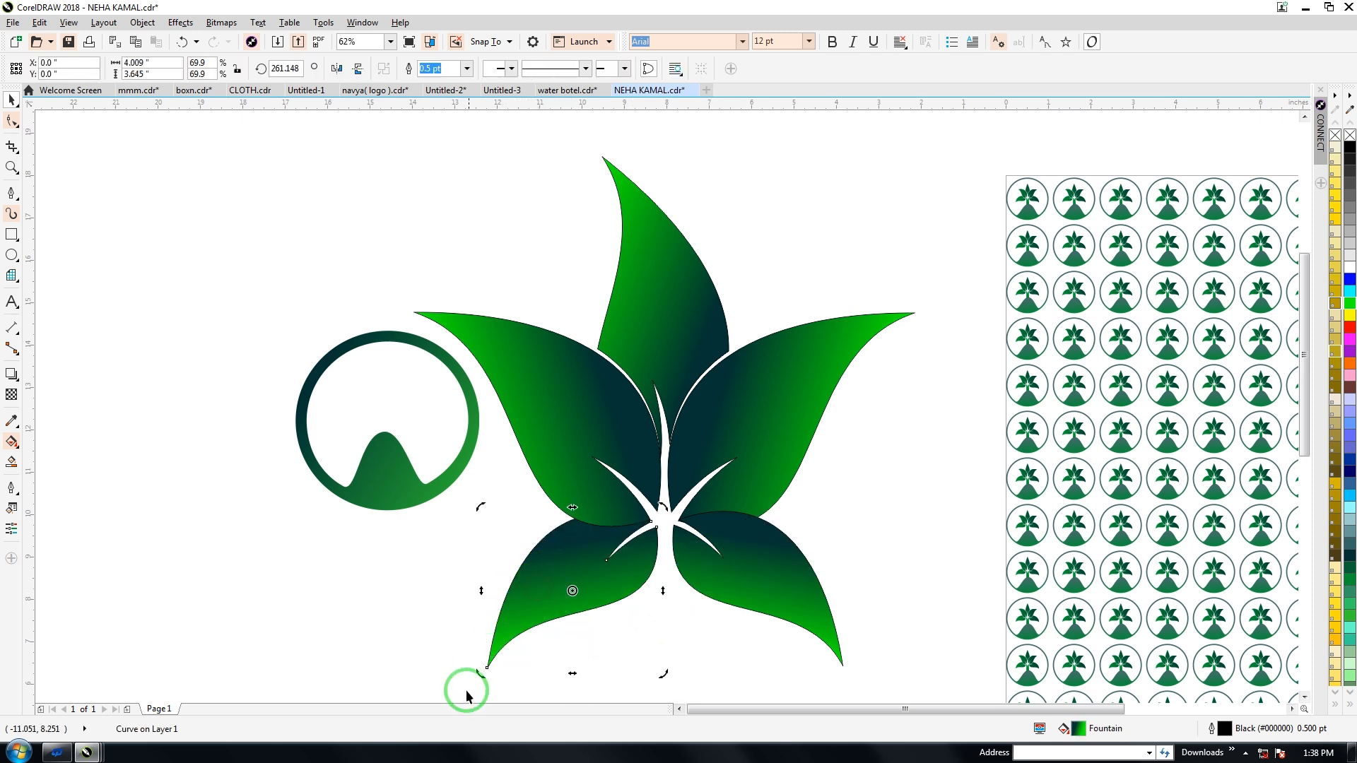
left_click_drag(479, 677, 463, 625)
left_click(545, 642)
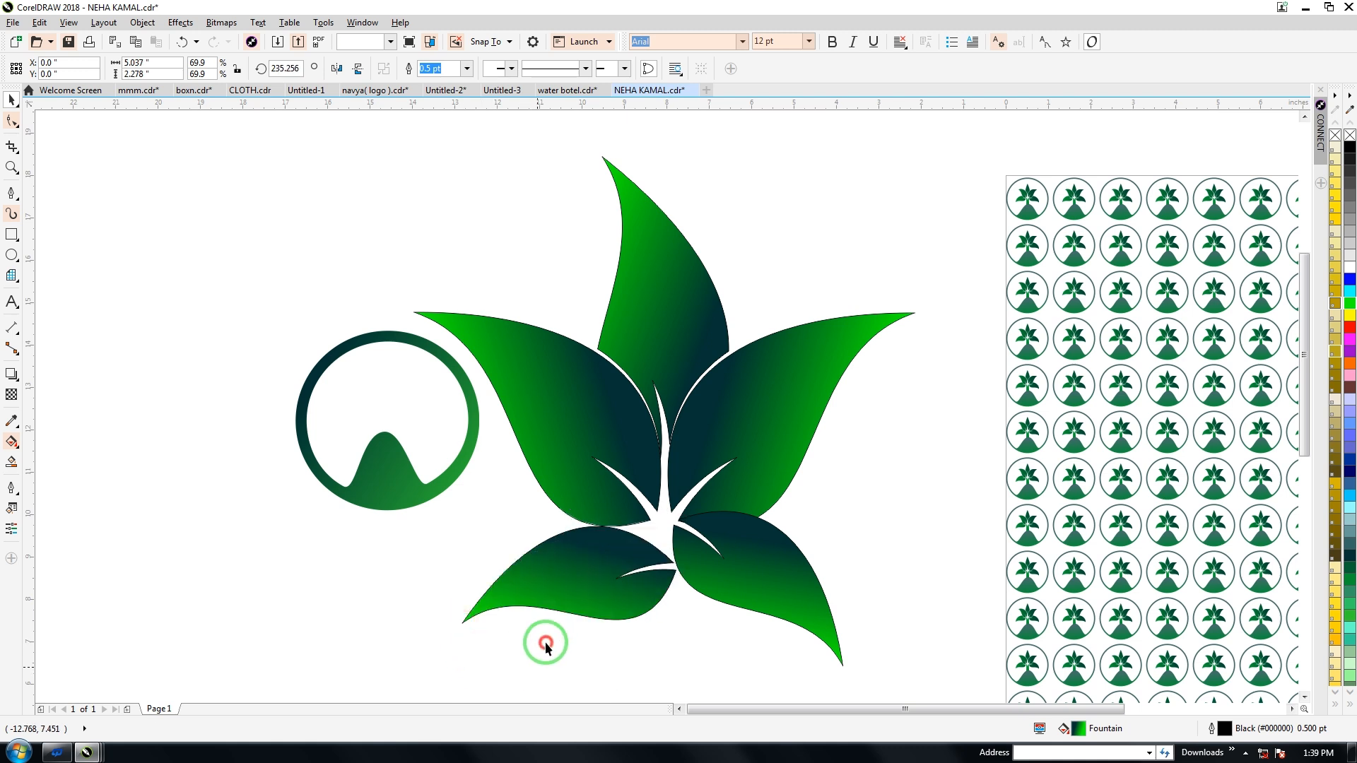
left_click_drag(567, 601, 544, 562)
Rotate the right lower leaf outward to 295.62° and move it up against the plant's centre, under the right upper leaf.
left_click(716, 573)
left_click(725, 563)
left_click_drag(665, 672, 708, 673)
left_click_drag(737, 571, 749, 553)
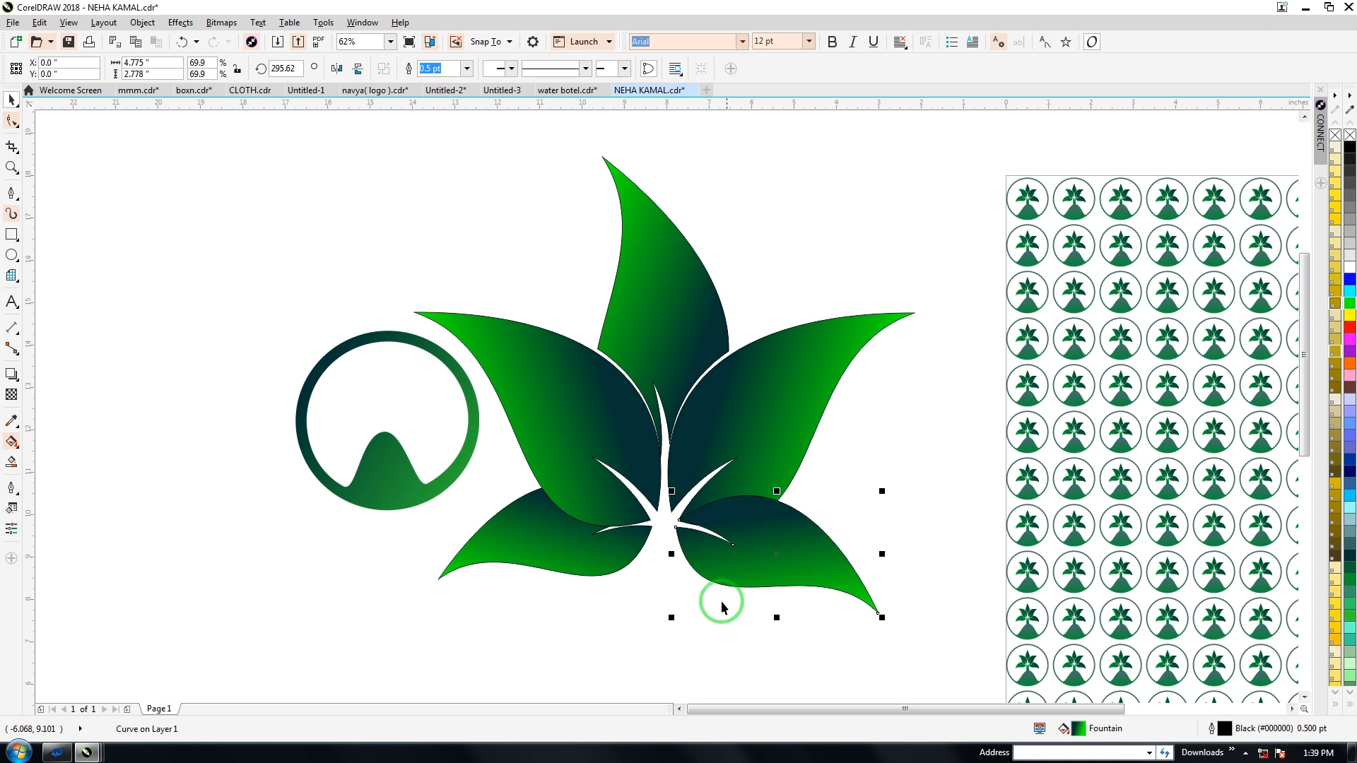
left_click(712, 607)
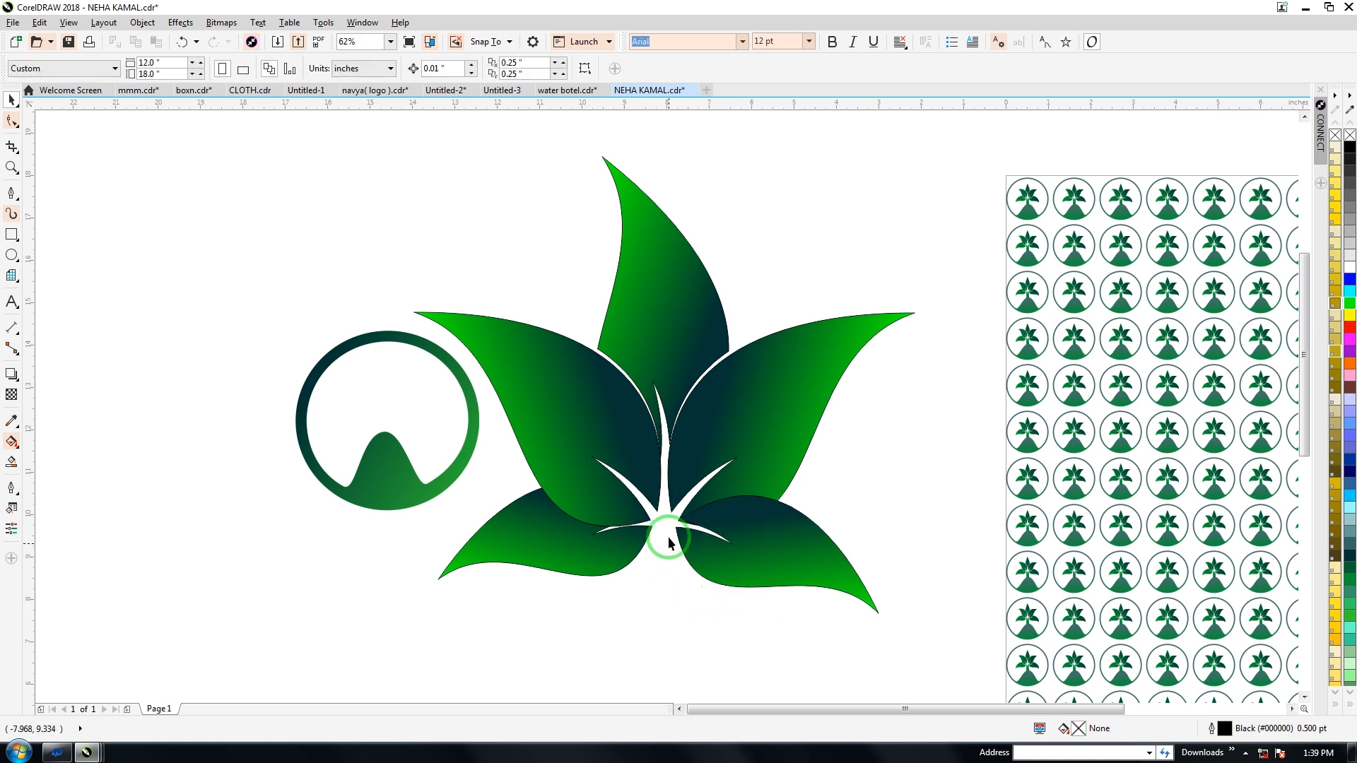
Group the two lower leaves and place them behind the upper side leaves.
left_click(548, 546)
left_click(730, 546, "shift")
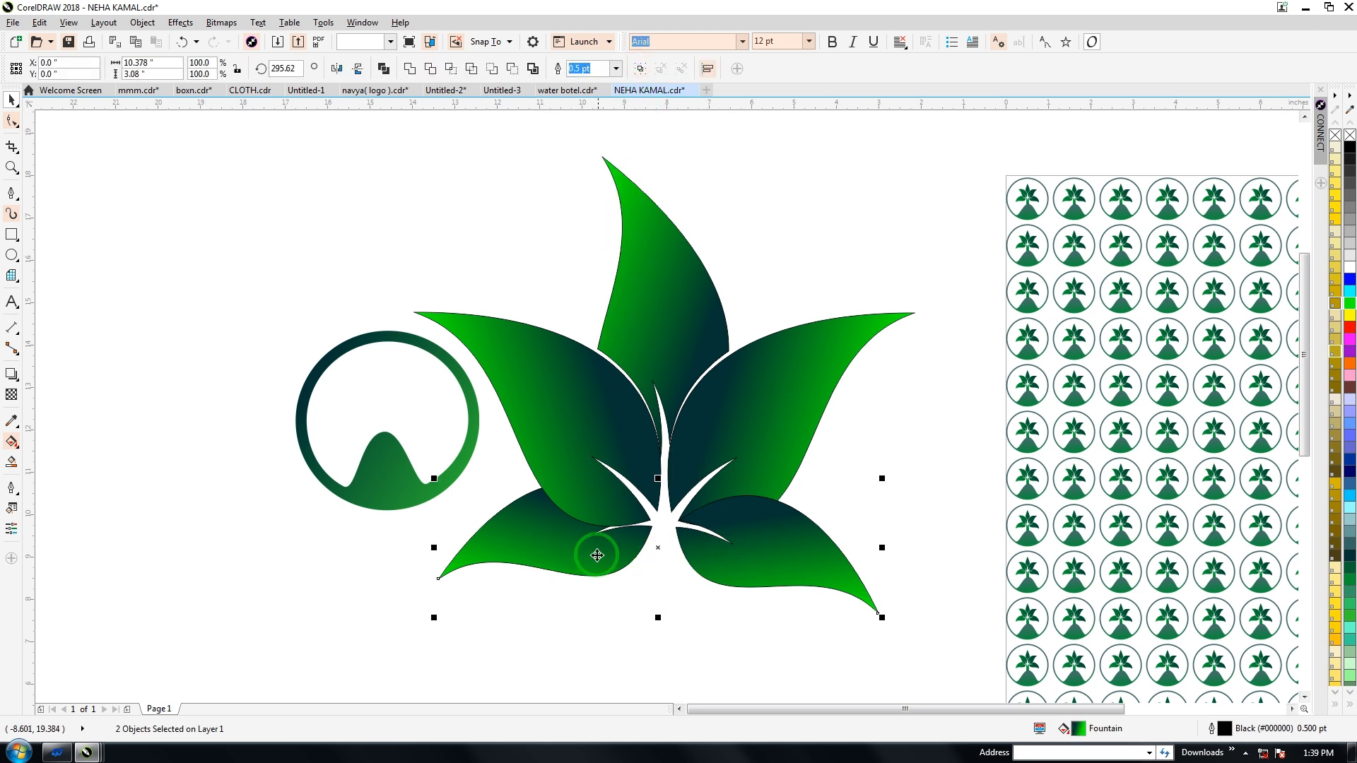
left_click(641, 521)
left_click(733, 560)
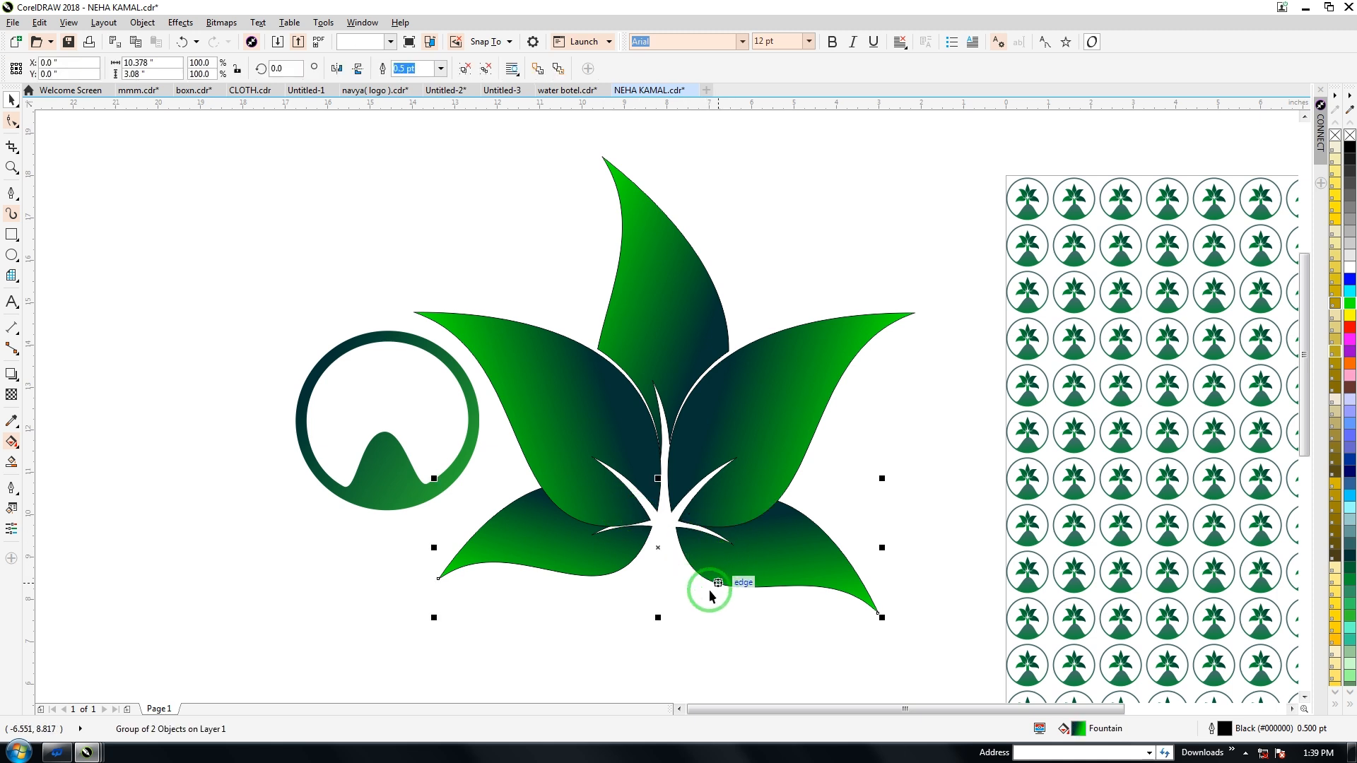
left_click(689, 613)
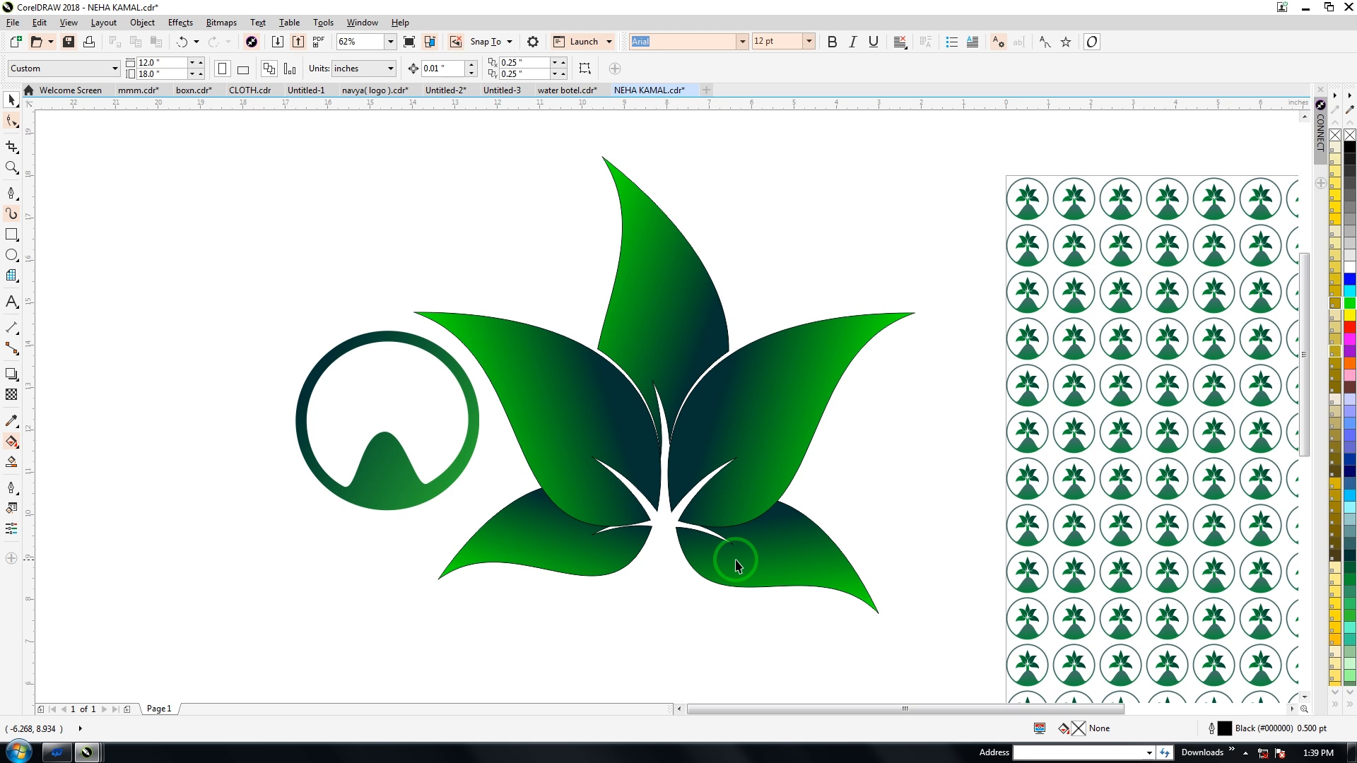
Group the two upper side leaves.
left_click(738, 452)
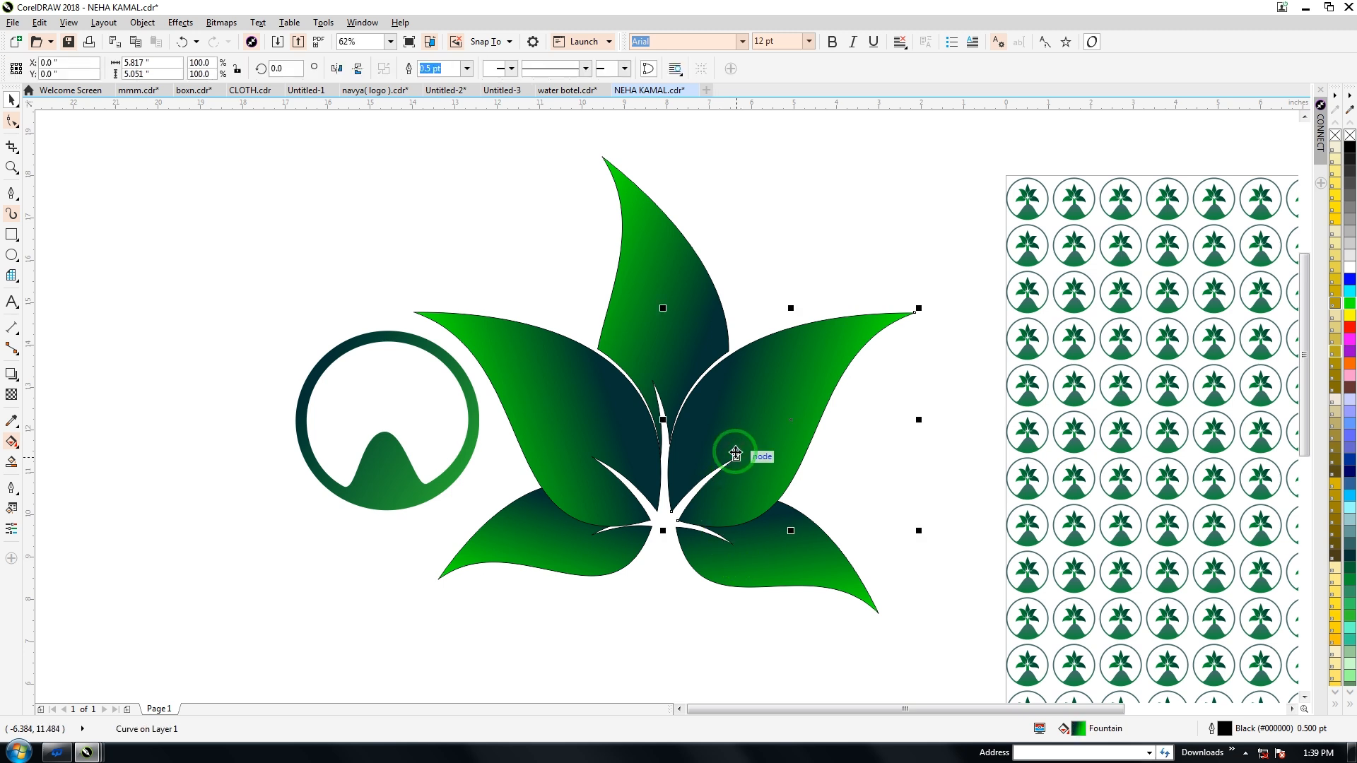
left_click(579, 428, "shift")
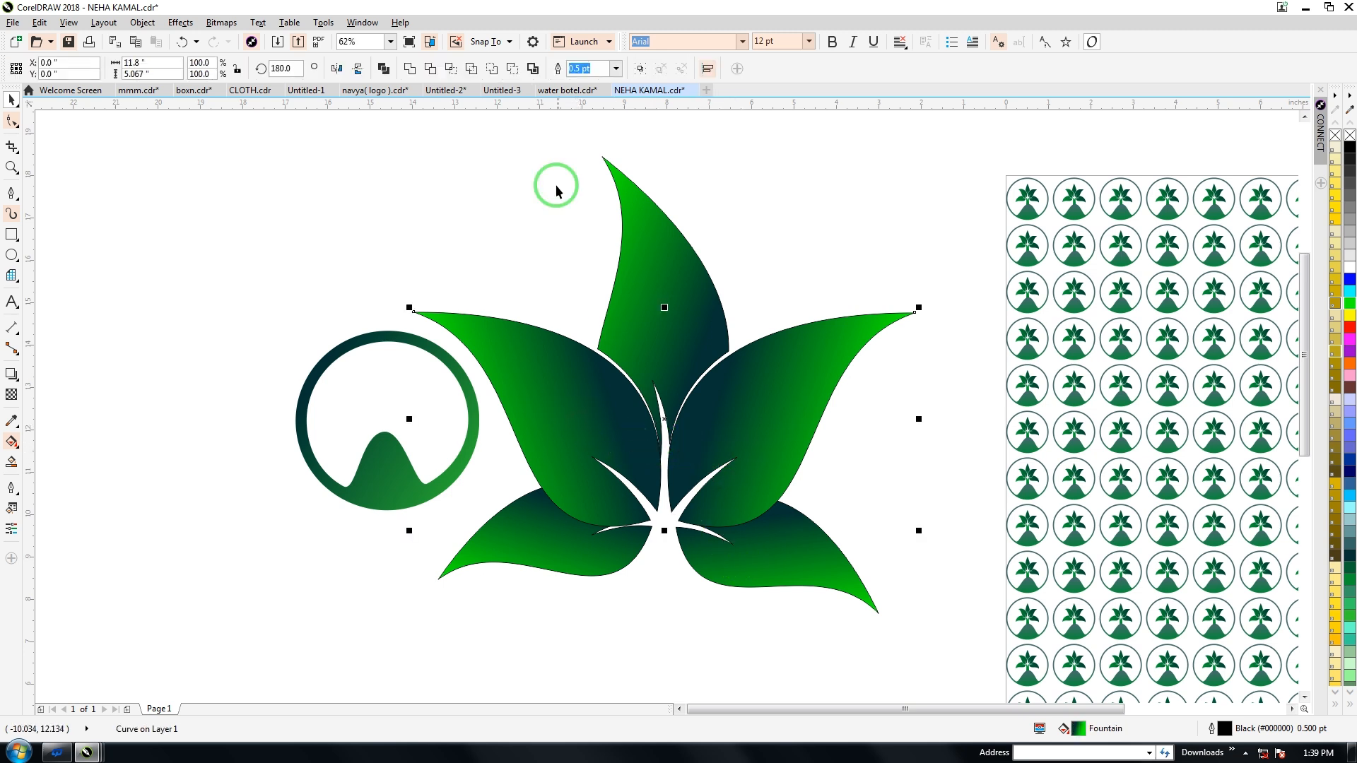
left_click(733, 456)
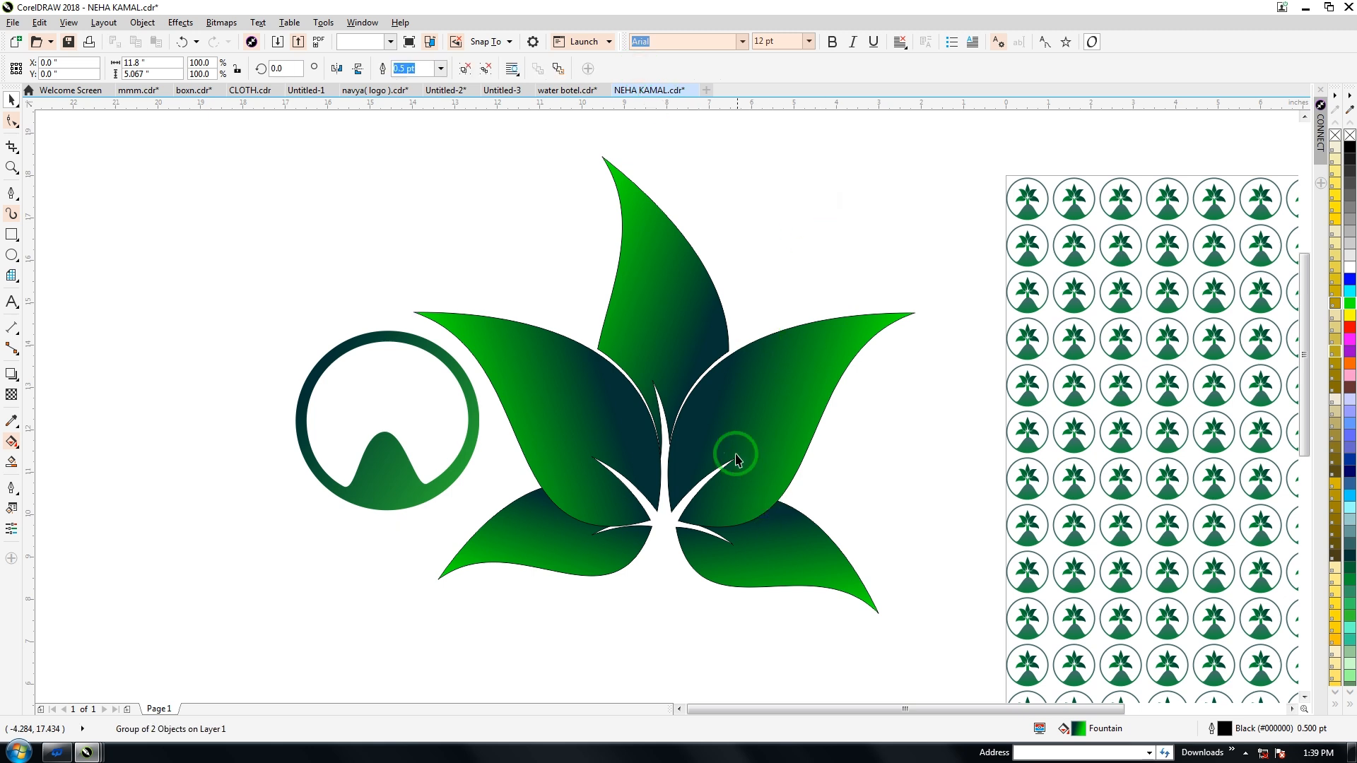
left_click(559, 564)
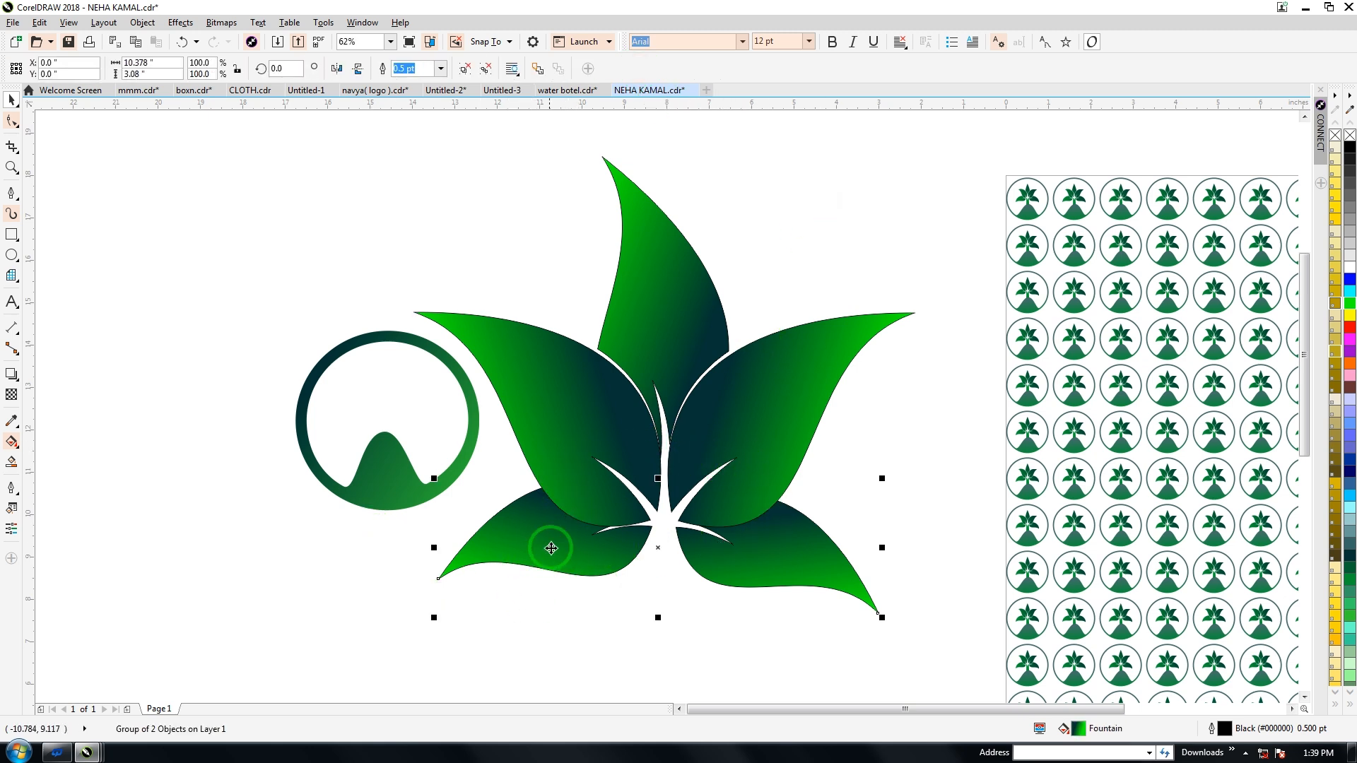
left_click_drag(551, 538, 554, 588)
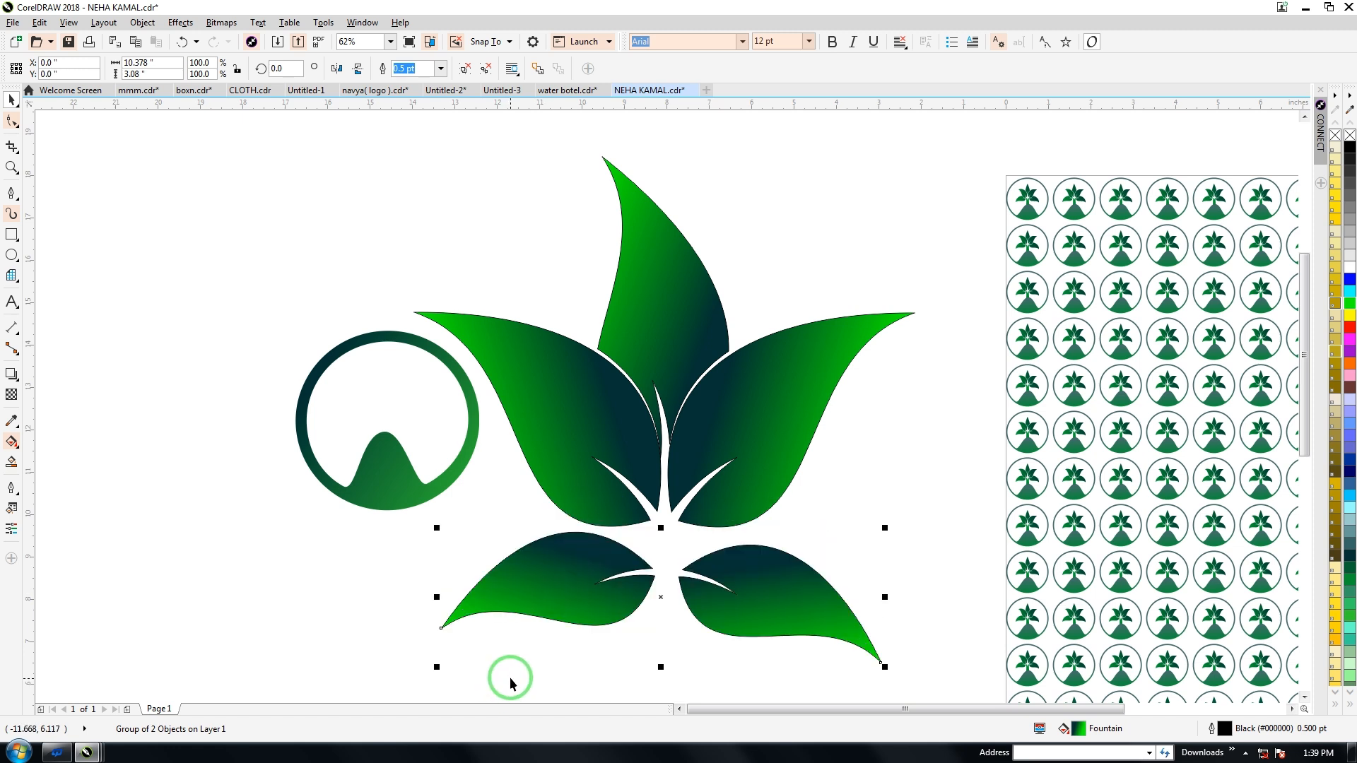
key("ctrl+z")
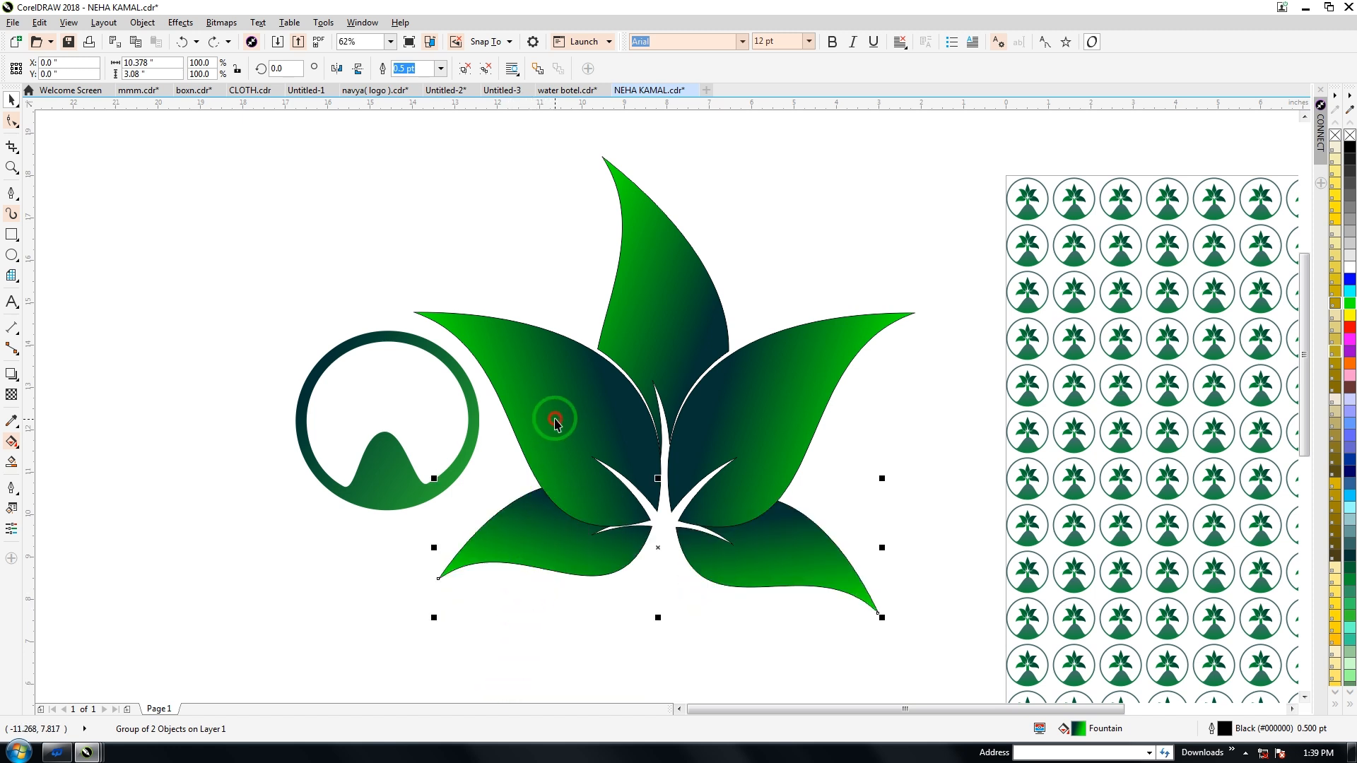
Trim the grouped lower leaves with the upper side leaves and nudge them down to leave a thin gap.
left_click(554, 542, "shift")
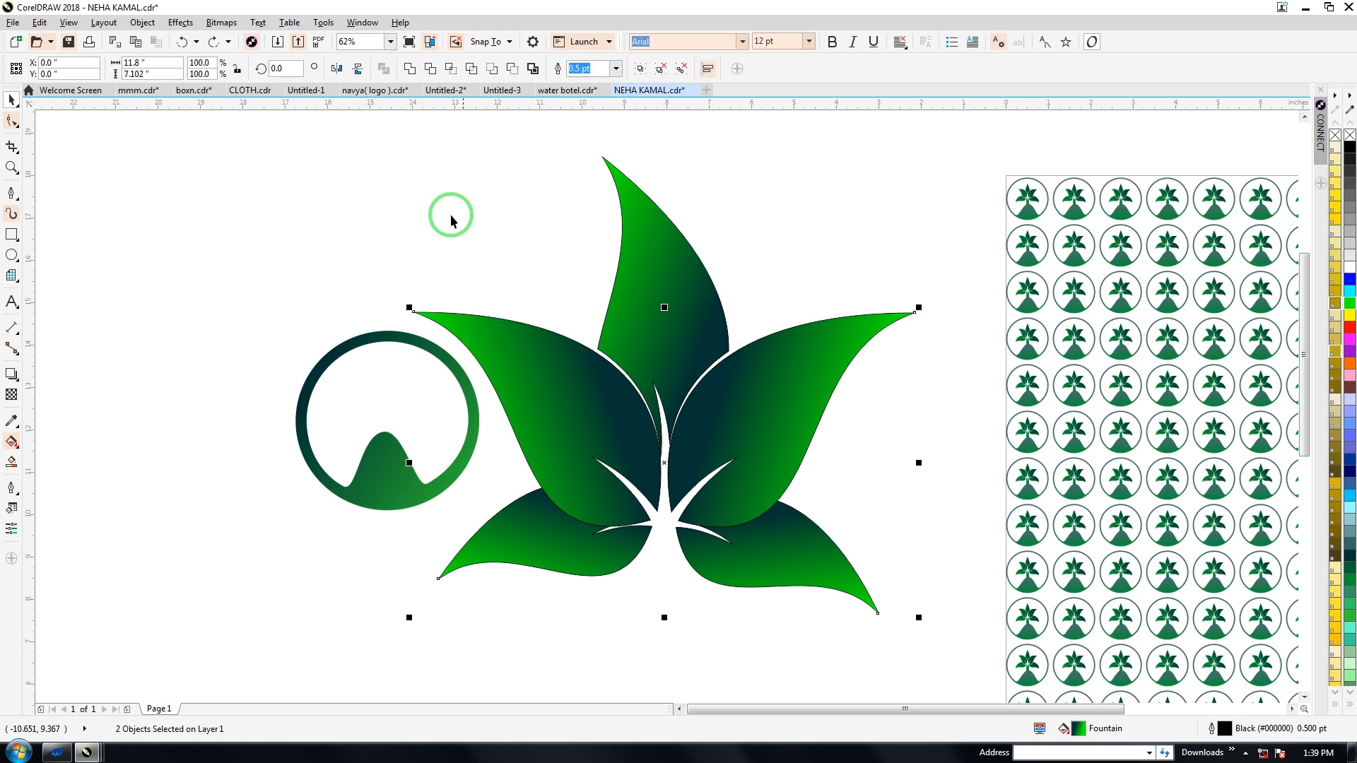
left_click(431, 68)
left_click(577, 574)
key("Down")
key("Down")
key("Down")
key("Down")
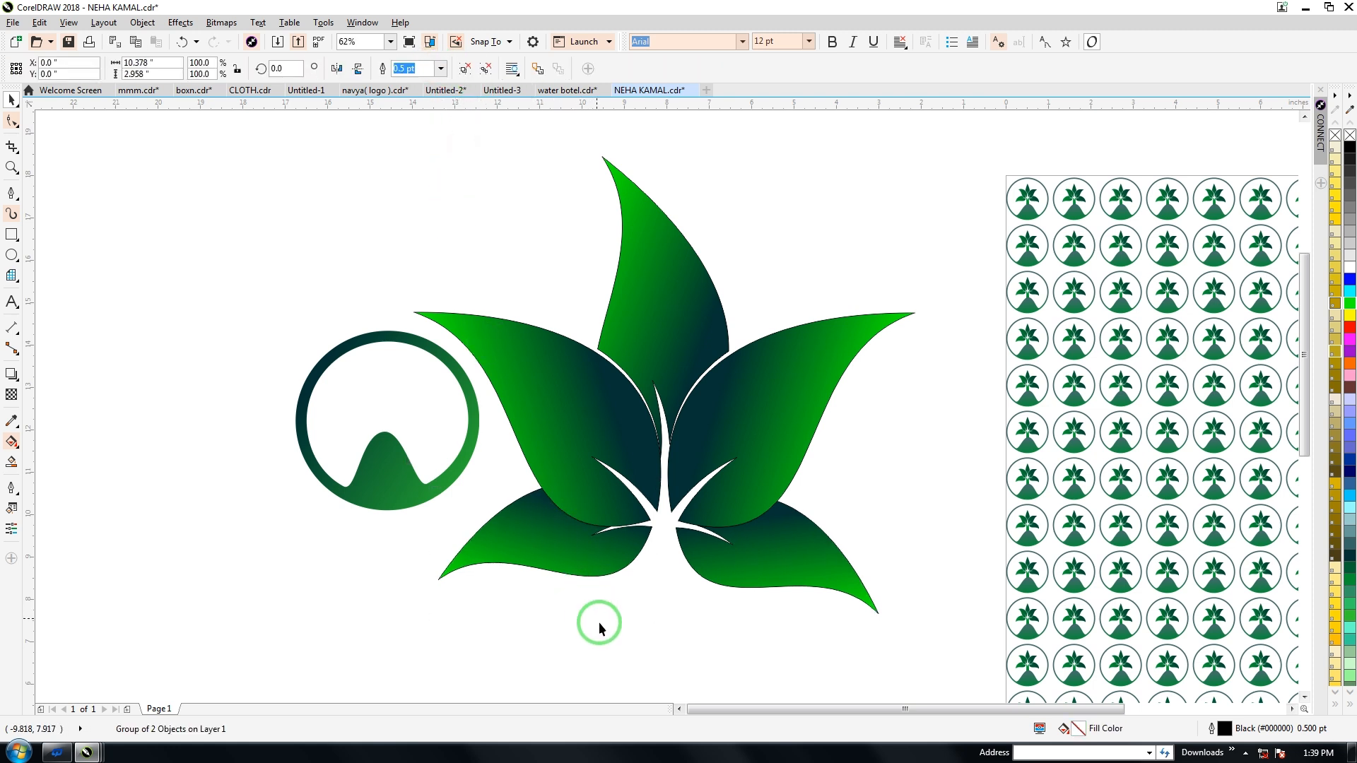
left_click(598, 625)
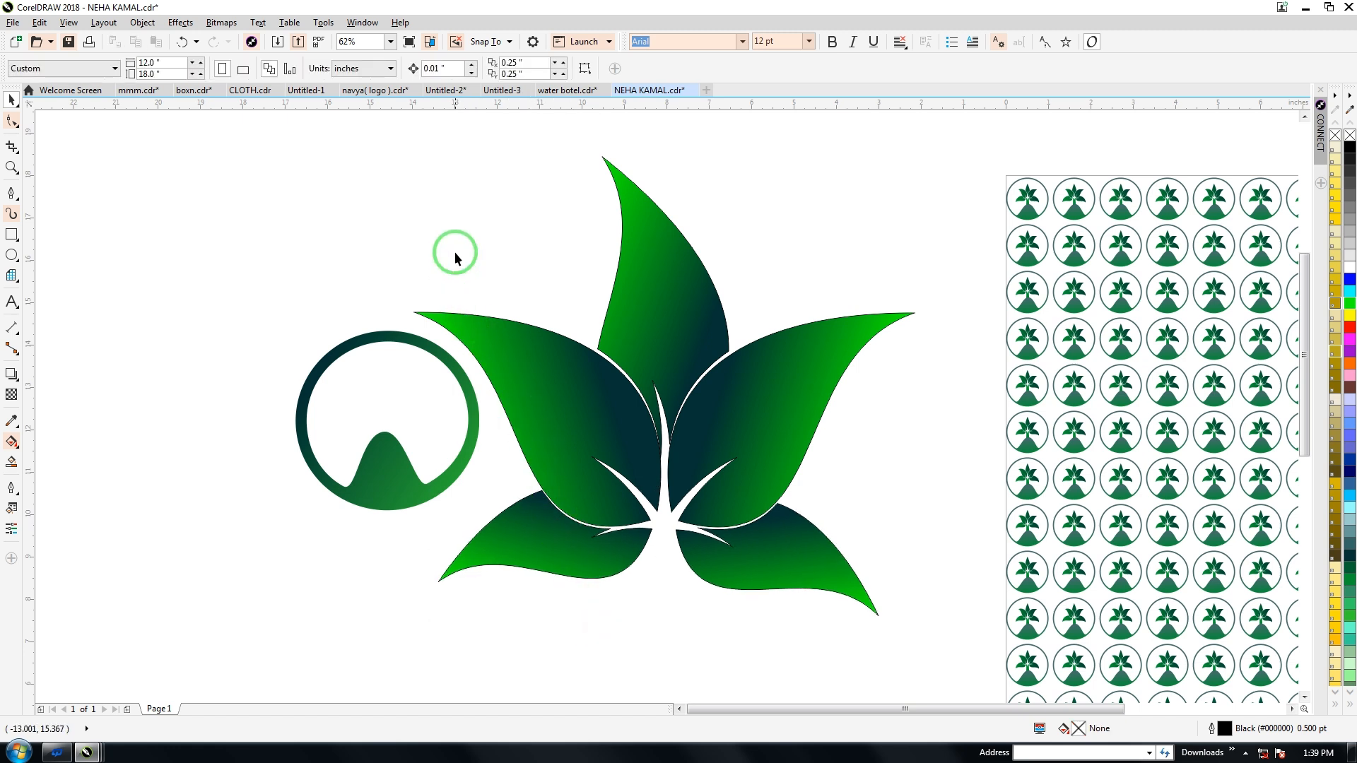
Remove the outlines from the centre leaf, the lower leaves and the upper side leaves.
left_click_drag(404, 144, 905, 641)
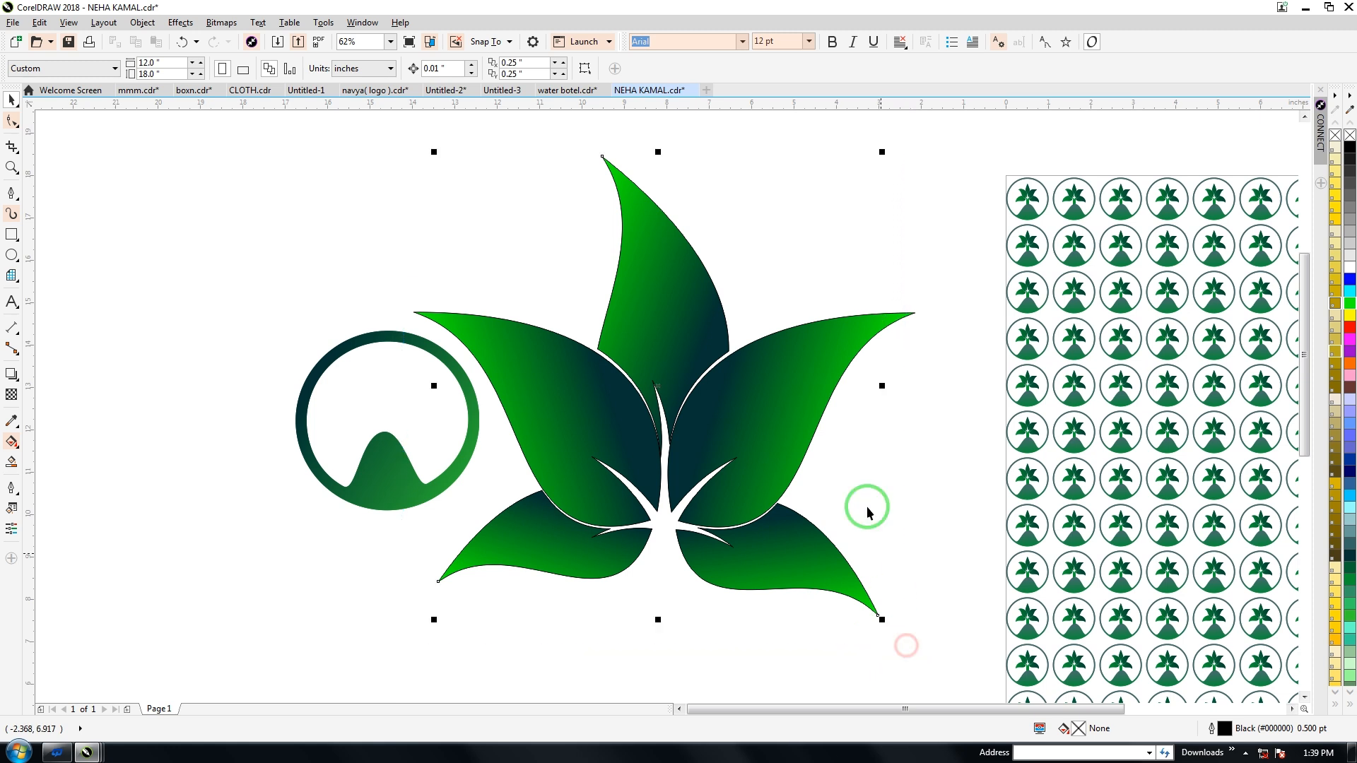
left_click(616, 68)
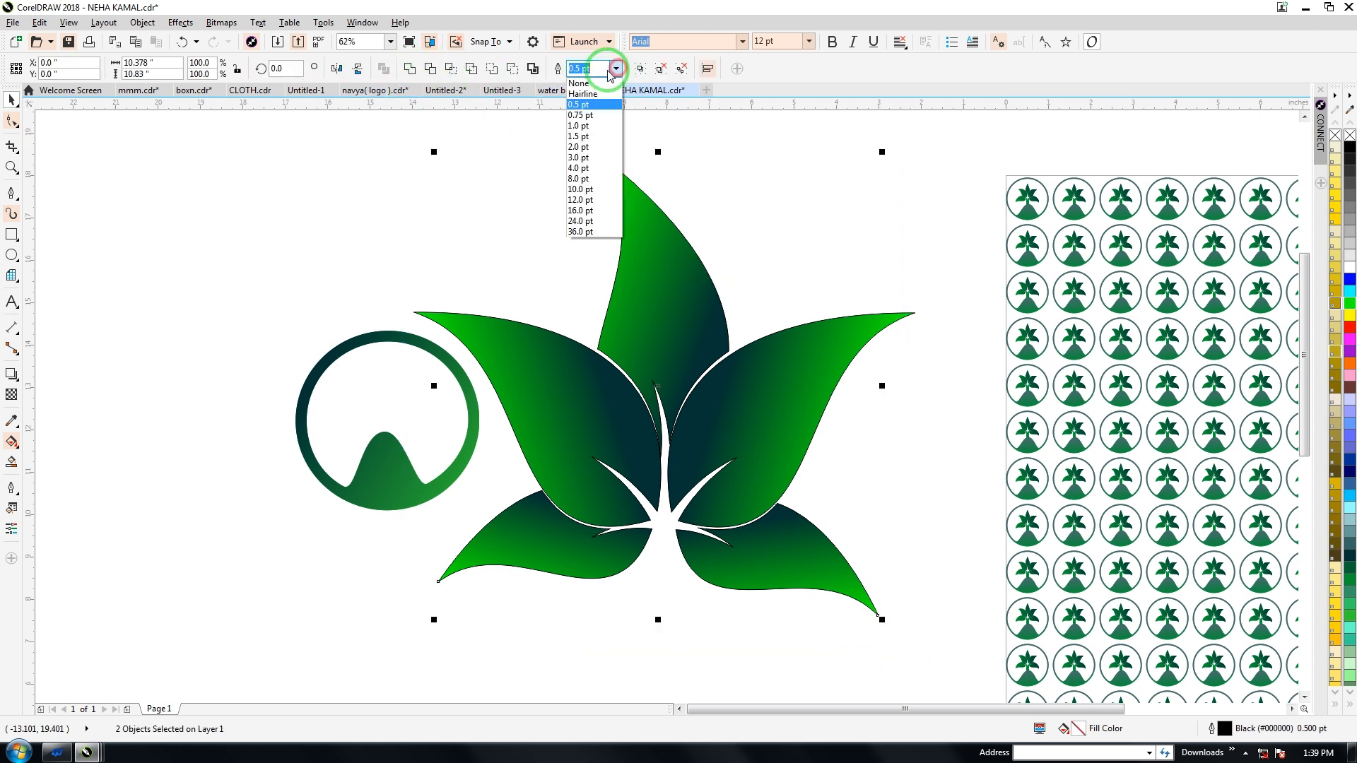
left_click(575, 83)
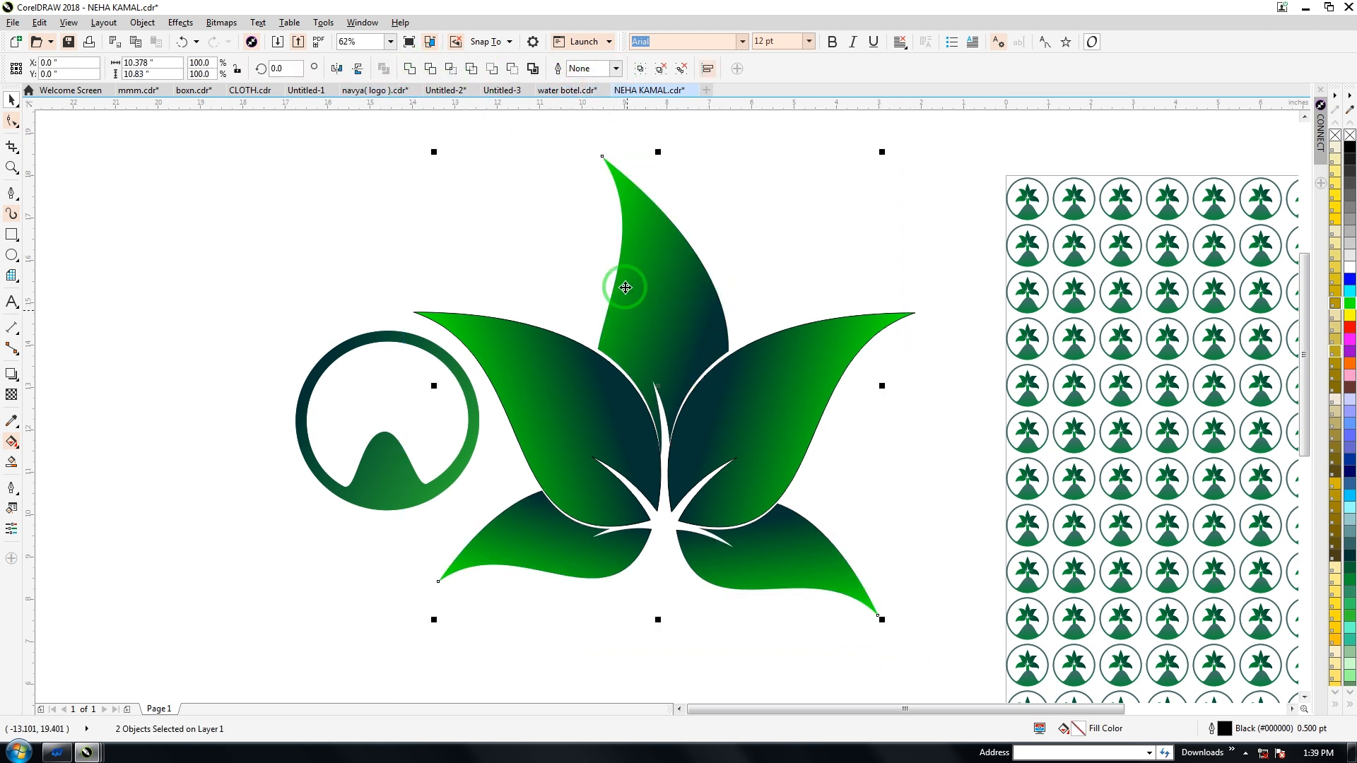
left_click(535, 364)
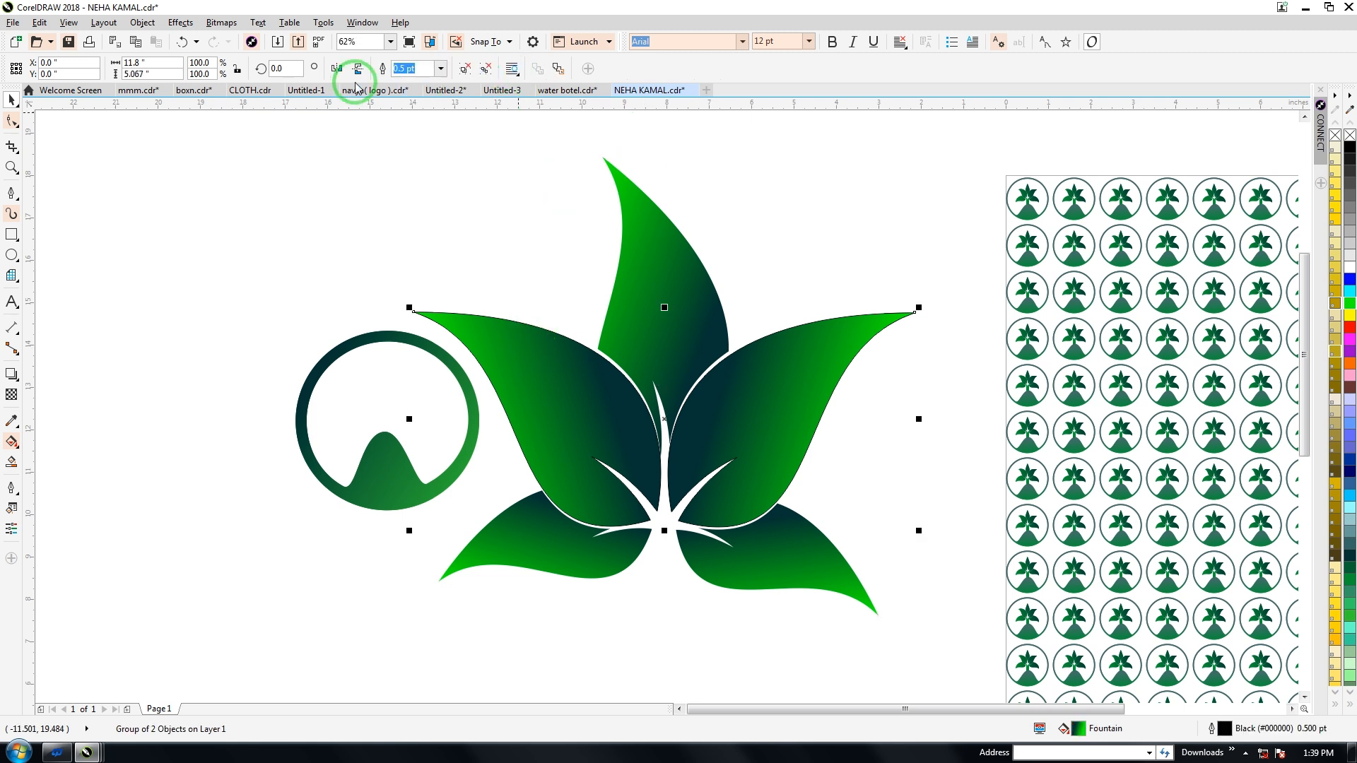
left_click(440, 67)
left_click(419, 84)
Group all the leaves and scale the plant down to 17.6% inside the ring over the hill.
left_click_drag(366, 121, 964, 647)
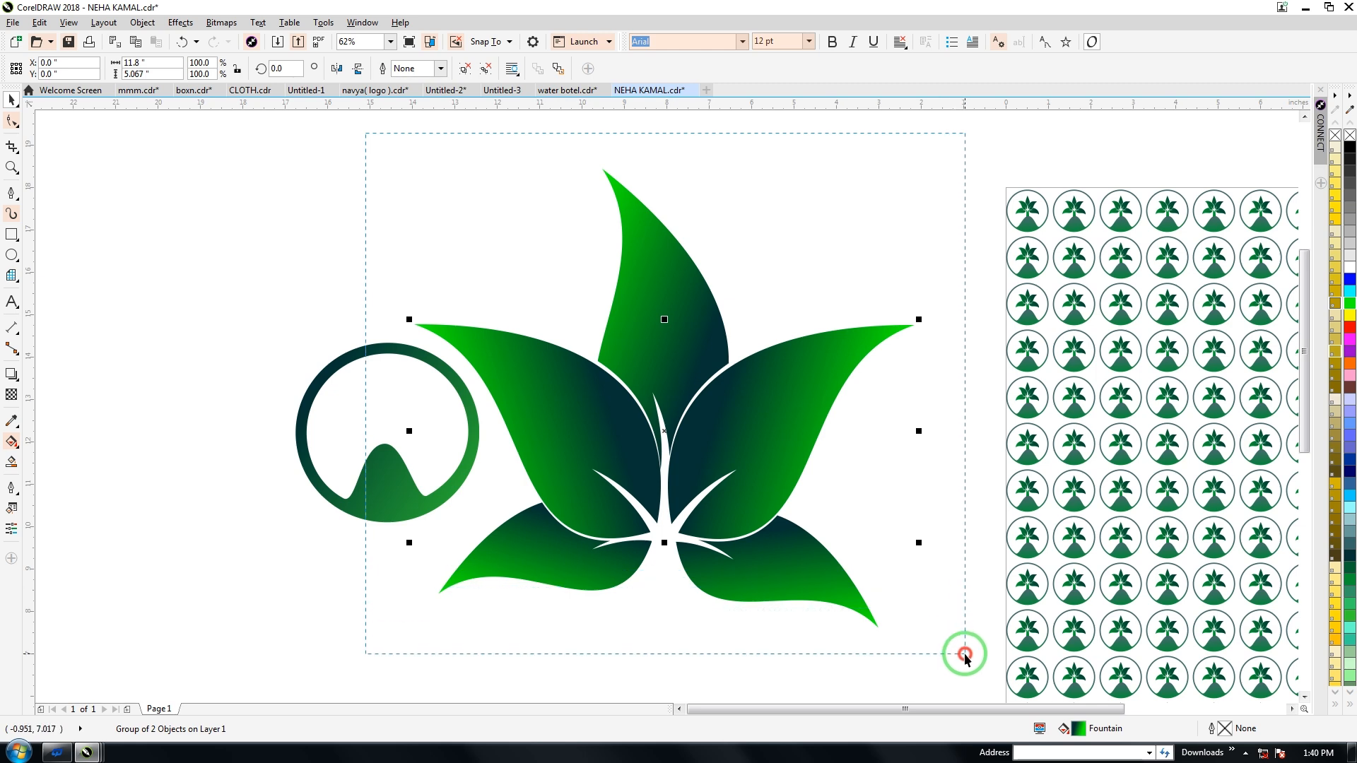
left_click(638, 70)
left_click_drag(917, 636, 622, 334)
left_click_drag(494, 258, 376, 398)
left_click_drag(478, 305, 400, 430)
left_click(212, 407)
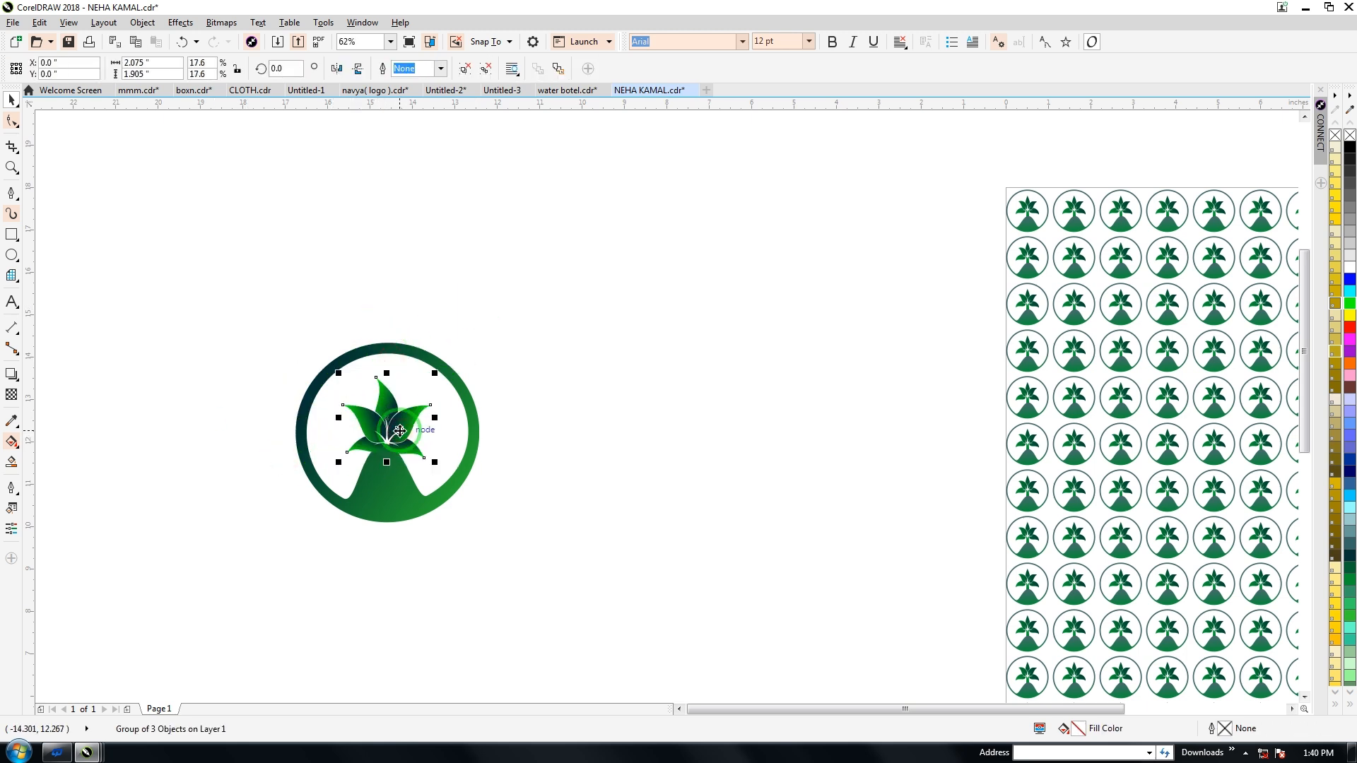
Move the plant up so that it sits just above the top of the hill.
left_click(589, 410)
scroll(378, 435, "up", 2)
left_click_drag(498, 372, 488, 309)
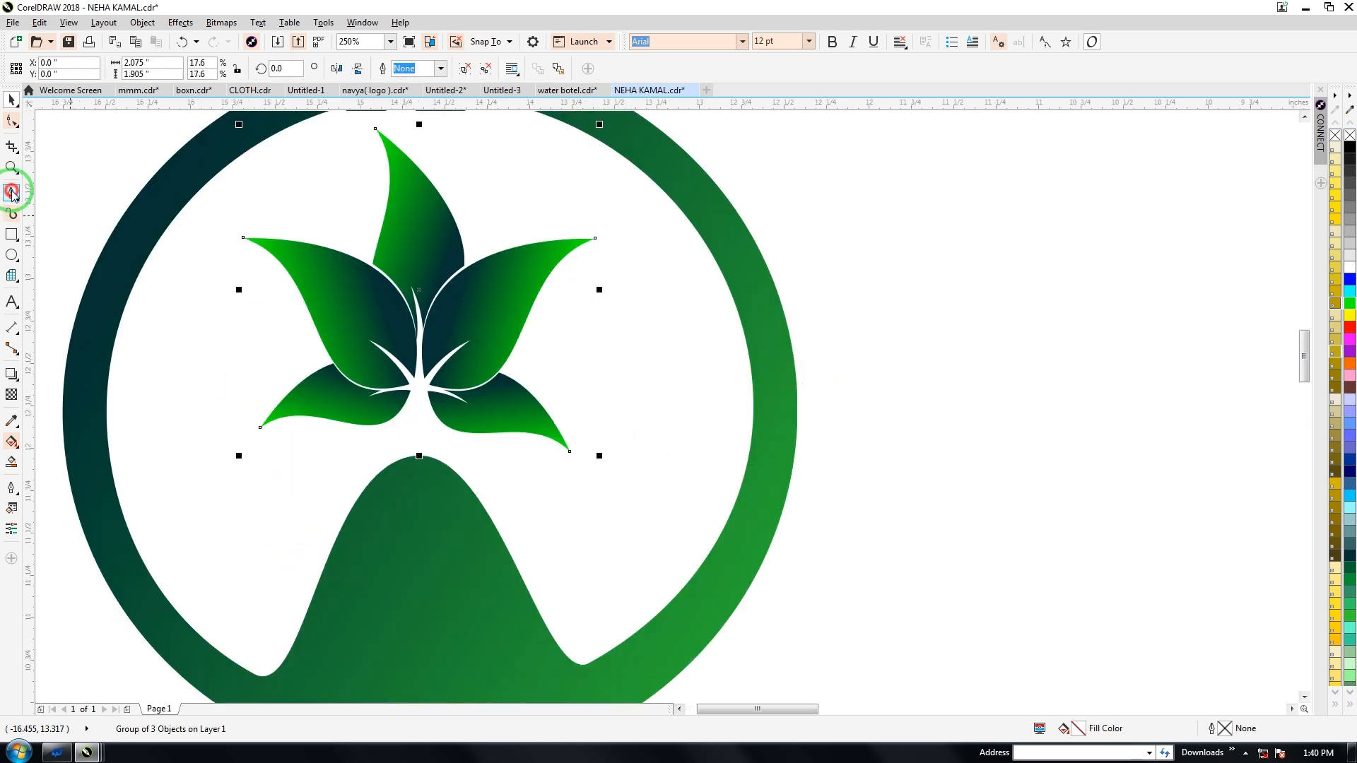
left_click(896, 245)
left_click(925, 437)
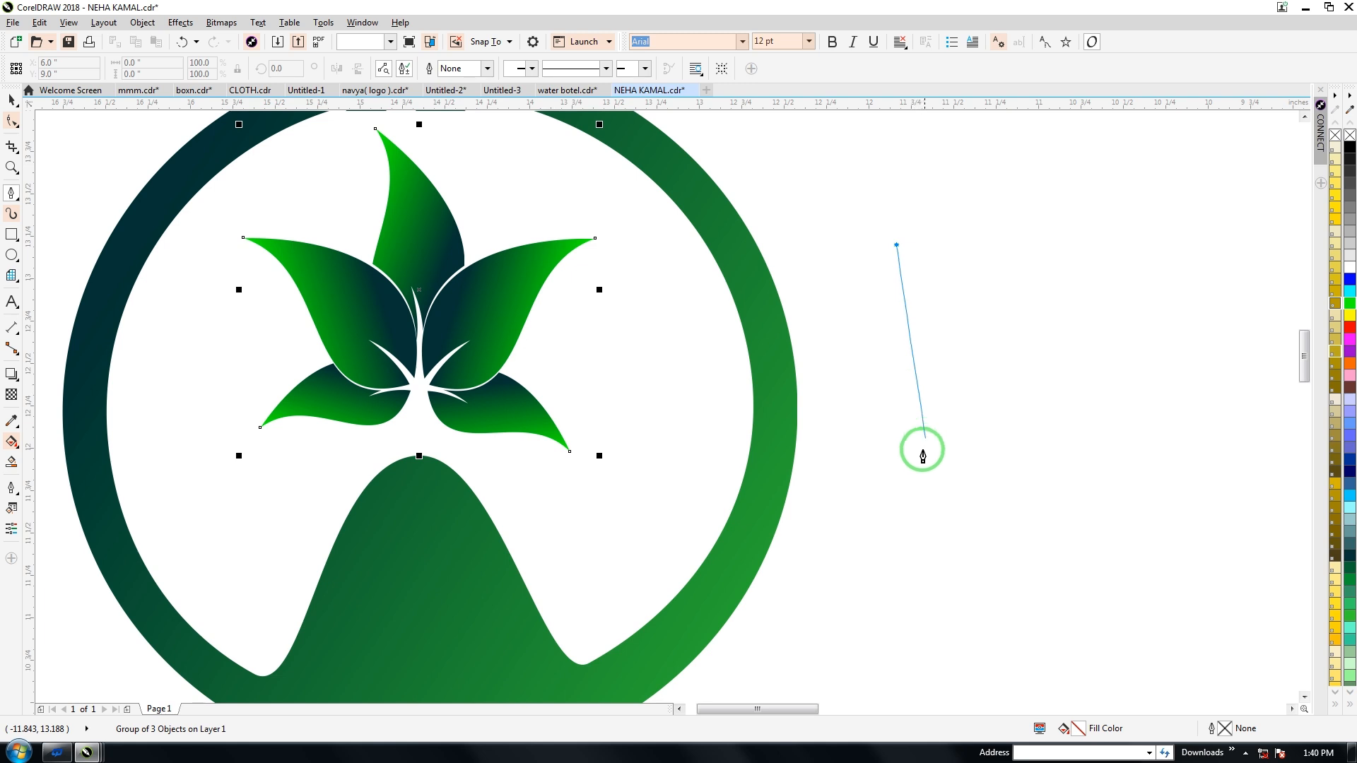
double_click(900, 499)
left_click(928, 496)
double_click(907, 246)
left_click(896, 245)
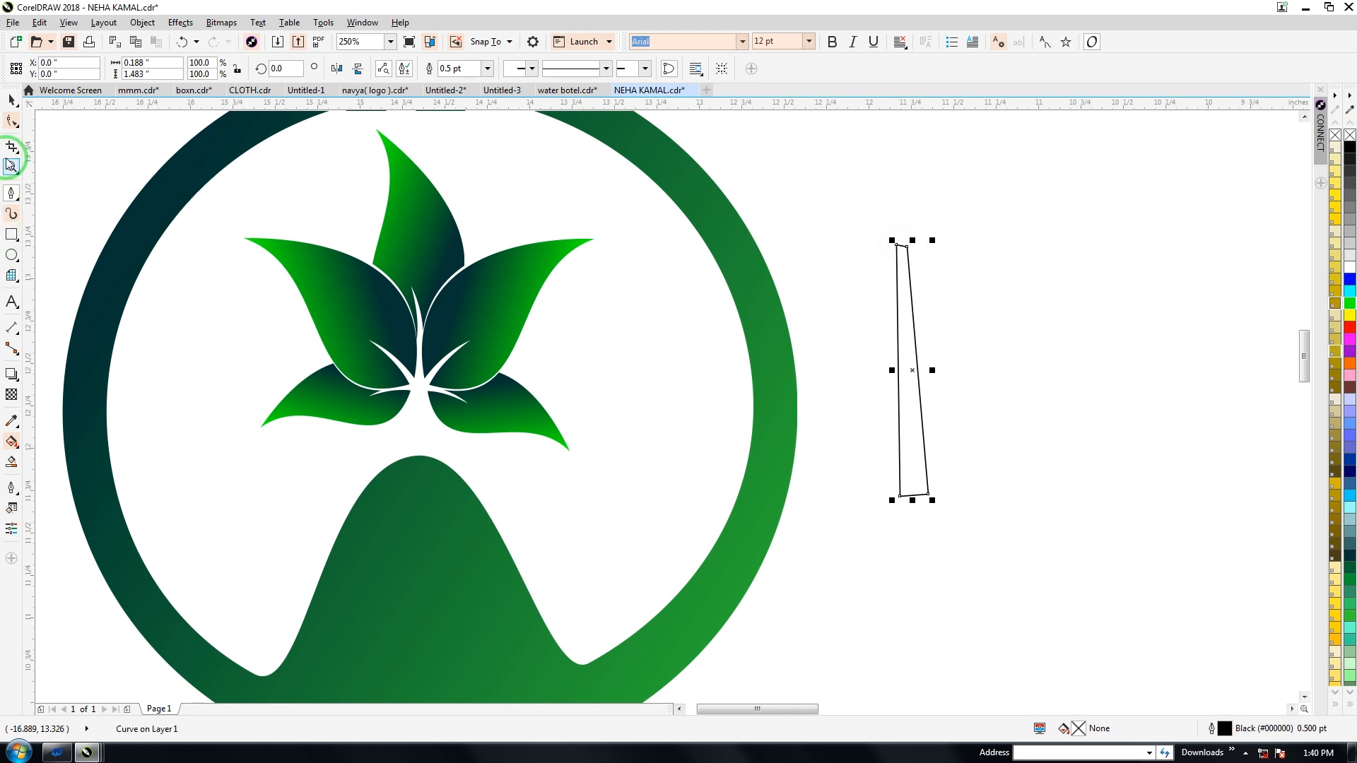
left_click(12, 123)
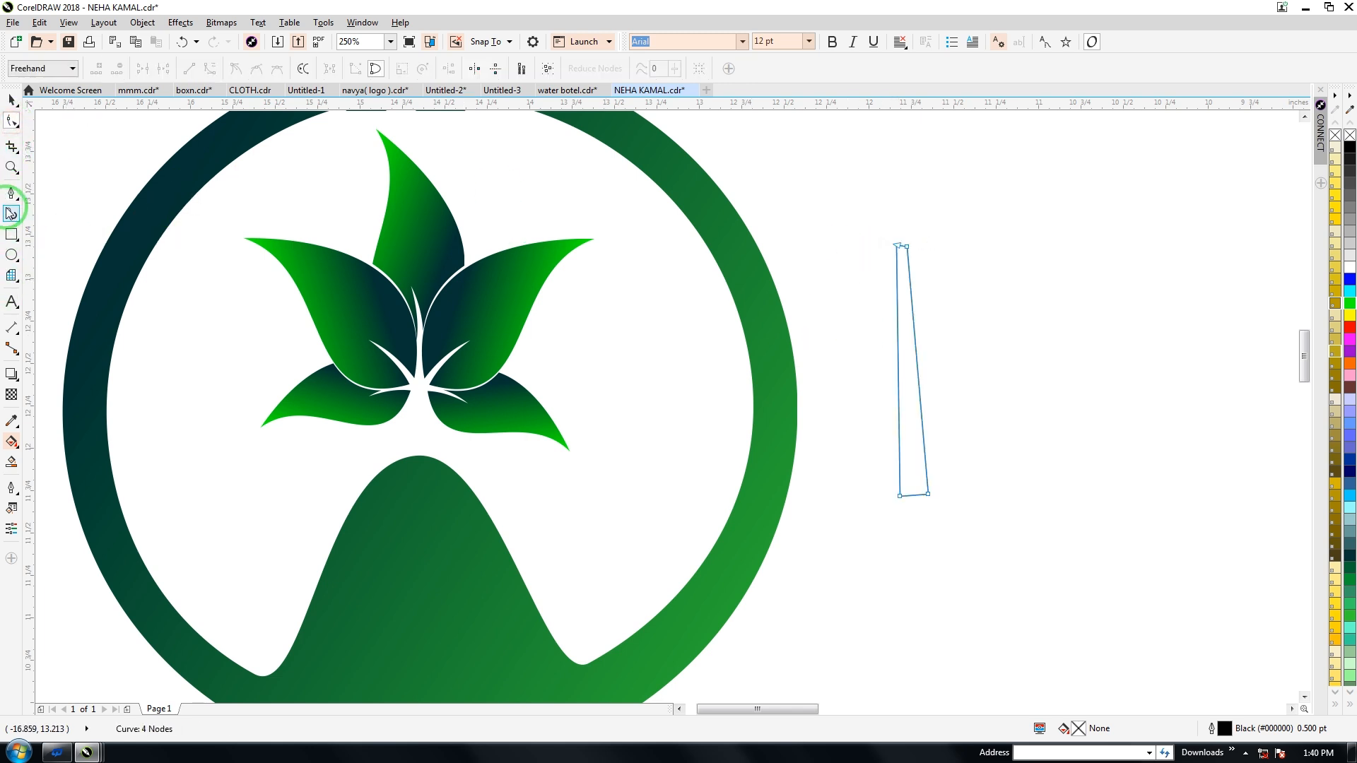
left_click(889, 260)
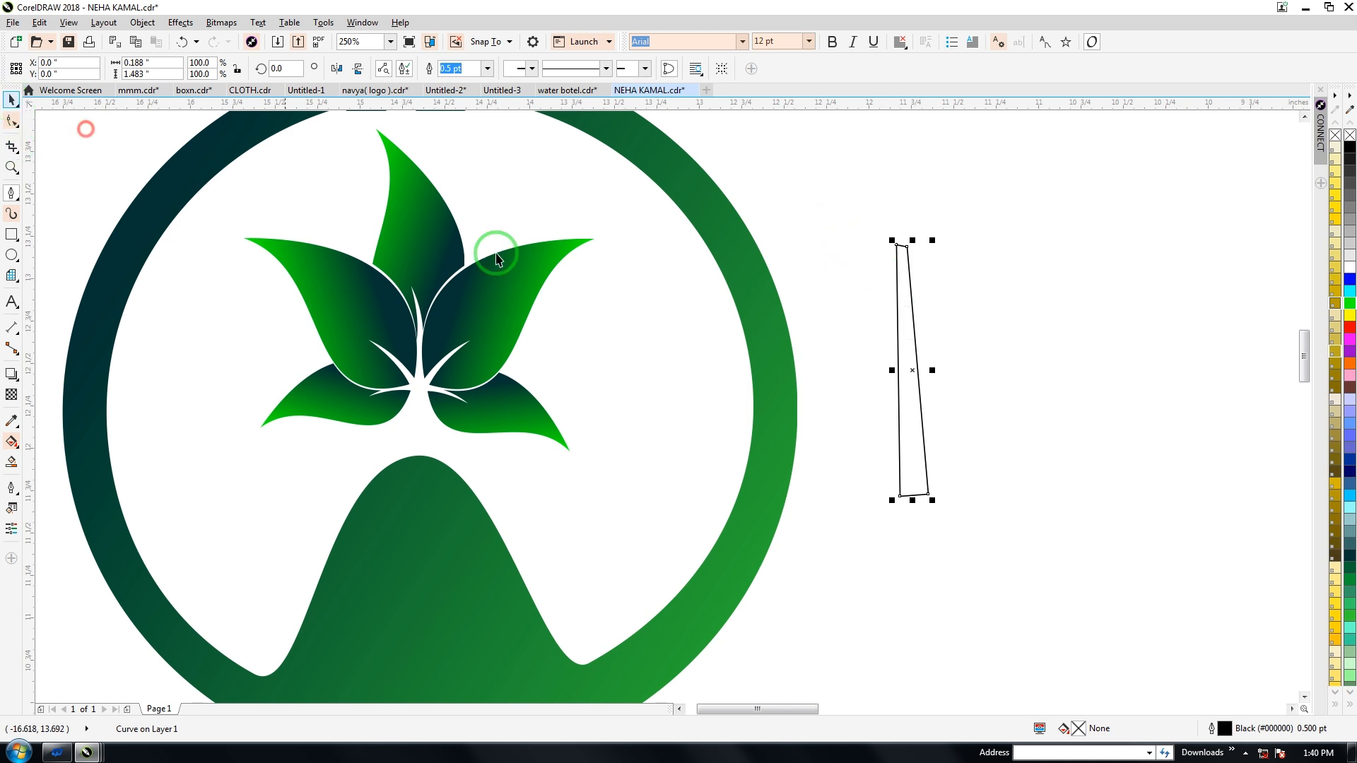
key("space")
key("Delete")
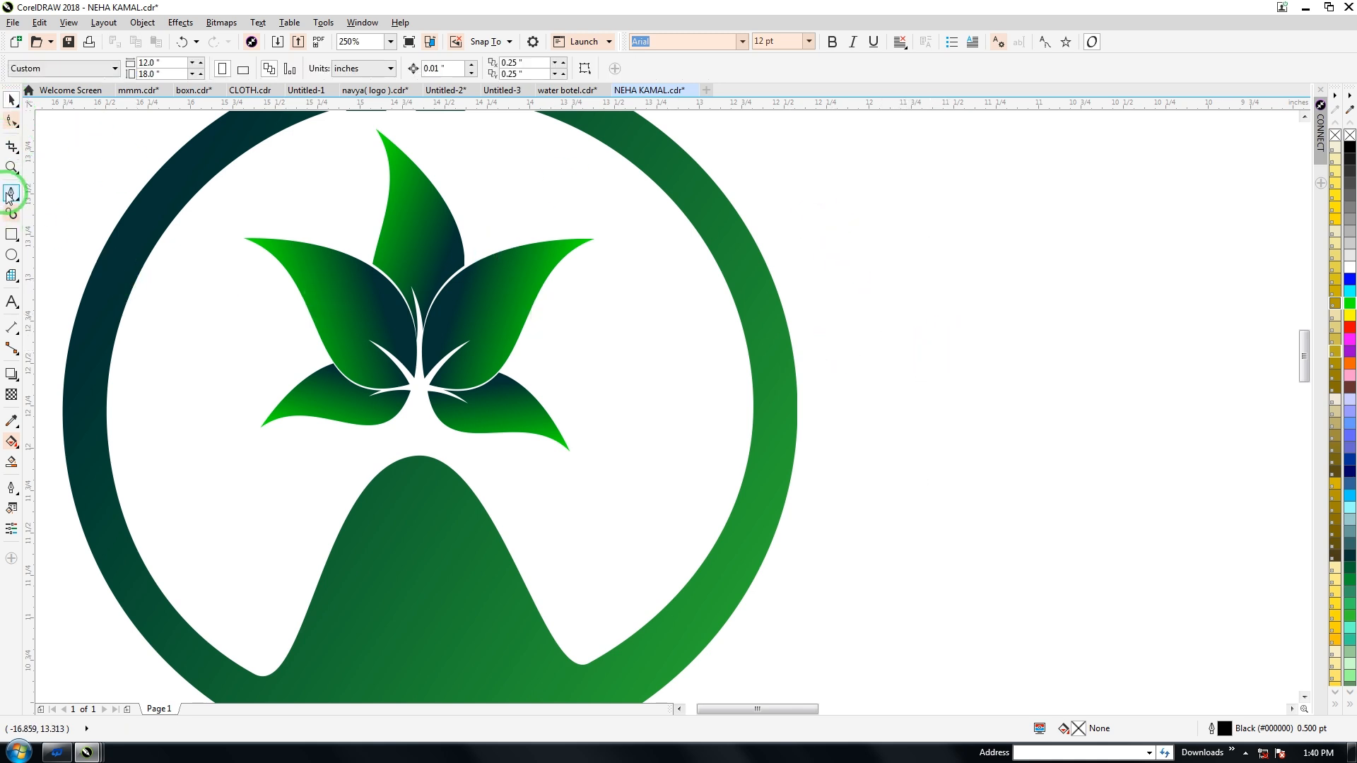
Draw a closed, narrow four-sided stem outline about 0.15 by 1.24 inches, wider at its base, in the empty area beside the ring.
left_click(20, 193)
left_click(931, 295)
left_click(929, 504)
left_click(958, 498)
left_click(945, 301)
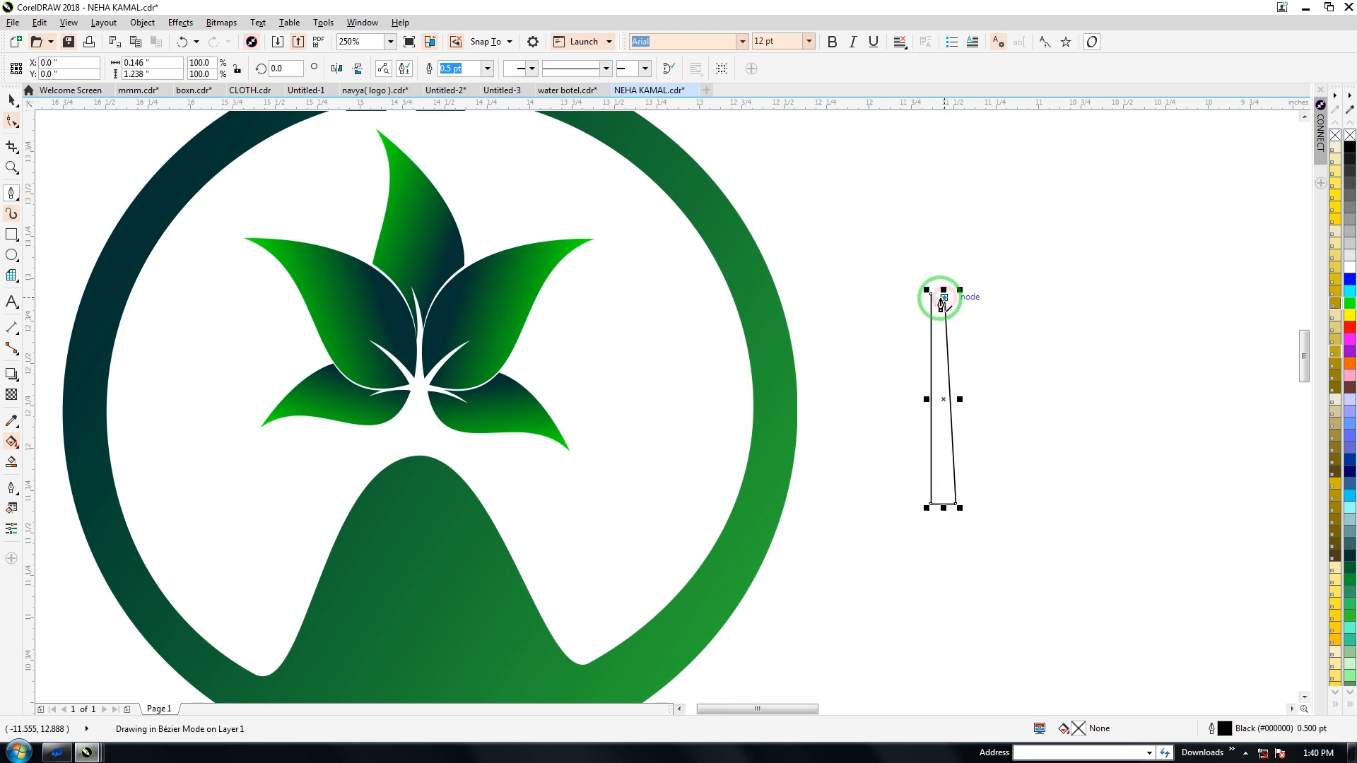
left_click(931, 295)
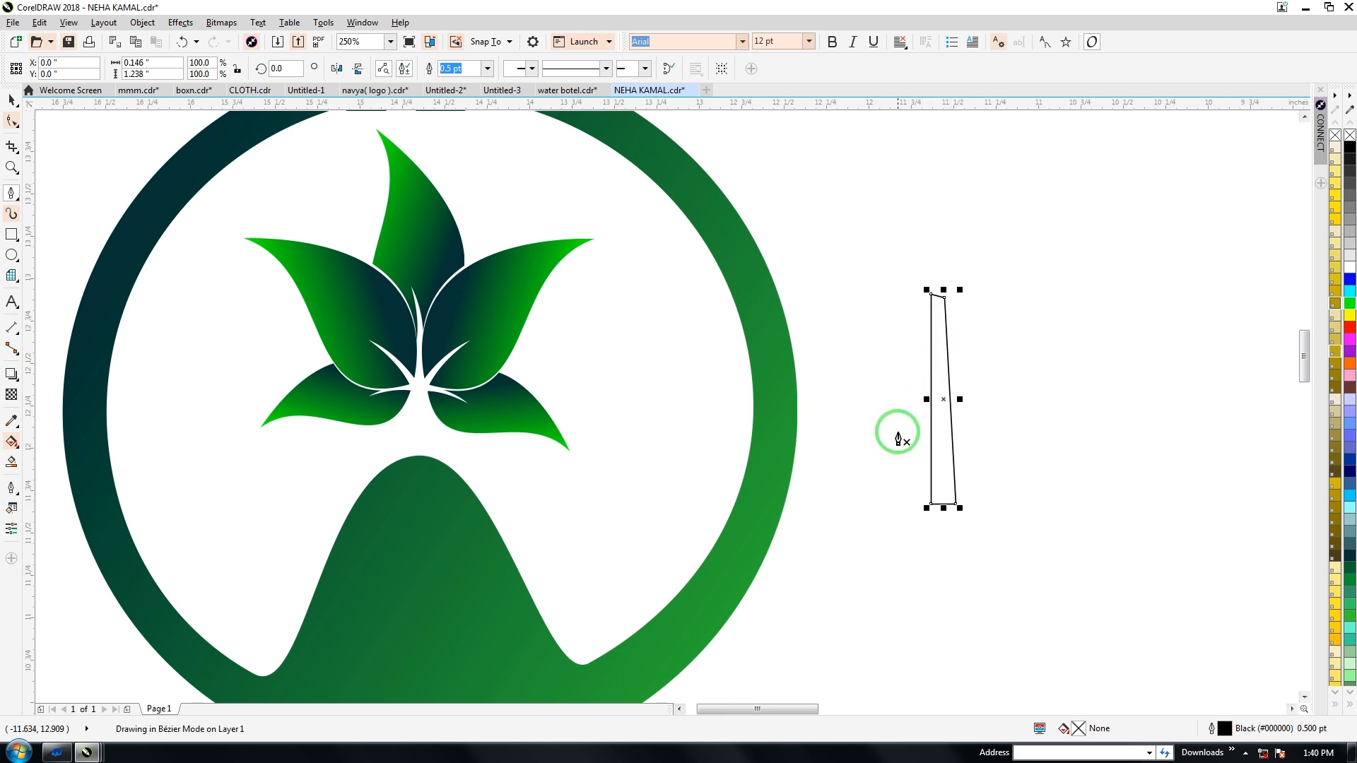
Convert the stem outline's segments to curves and bend both long sides into a gentle S shape.
left_click(10, 120)
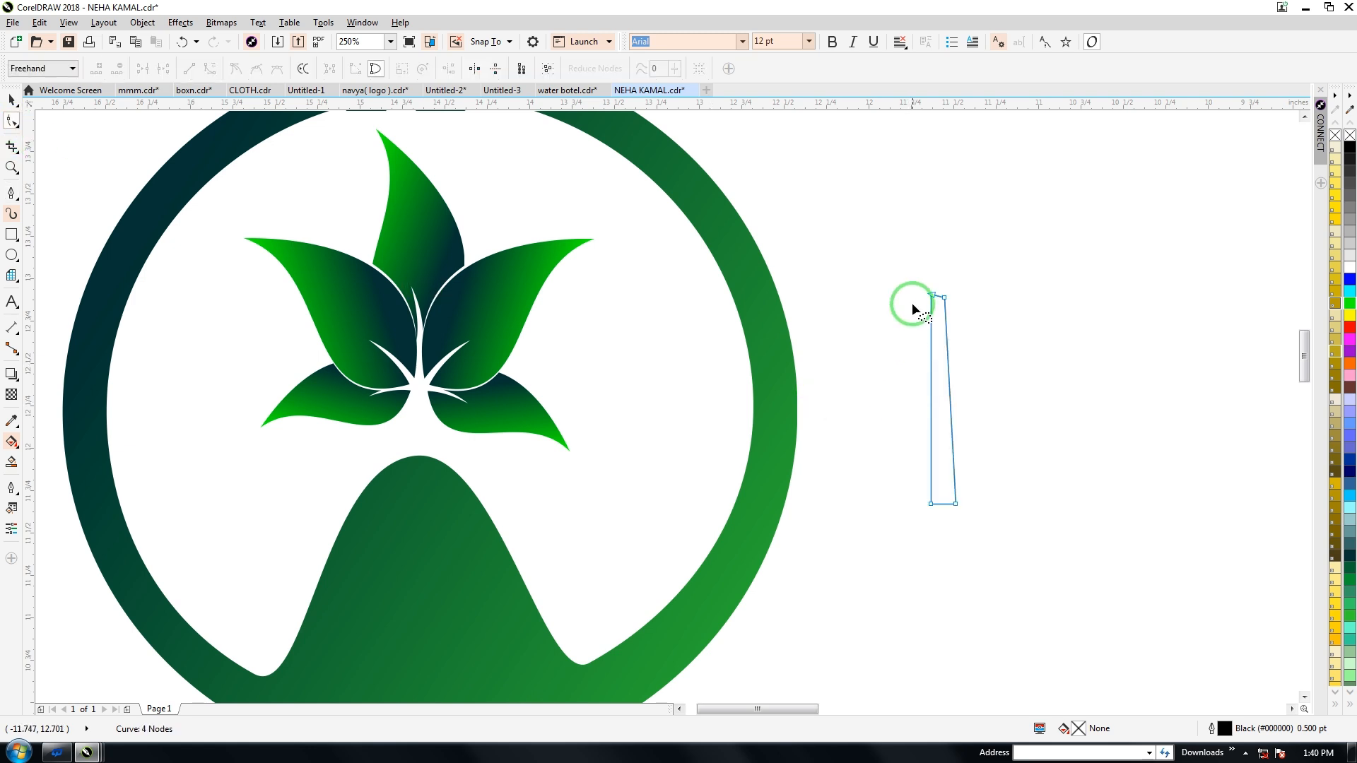
mouse_move(891, 351)
left_mouse_down()
mouse_move(1000, 534)
mouse_move(988, 346)
mouse_move(896, 263)
left_mouse_up()
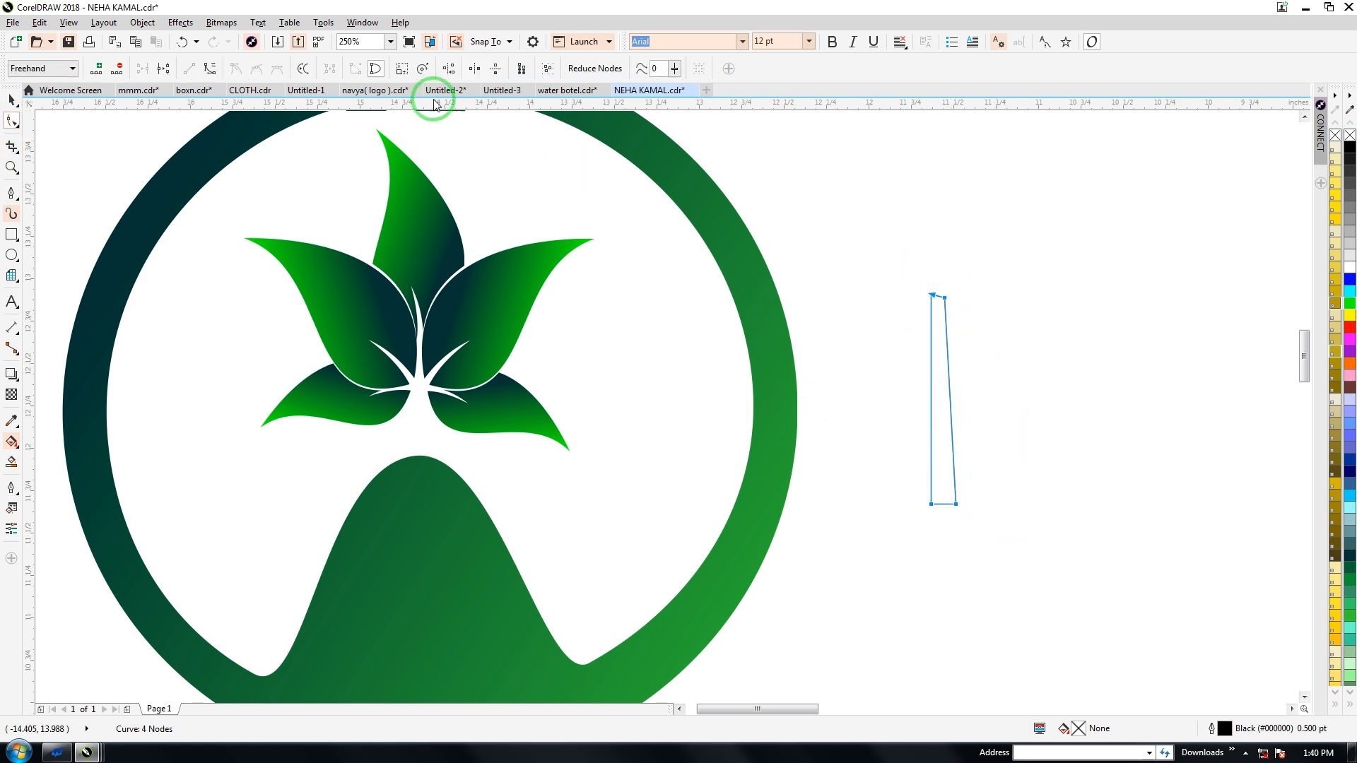
left_click(212, 68)
left_click(943, 296)
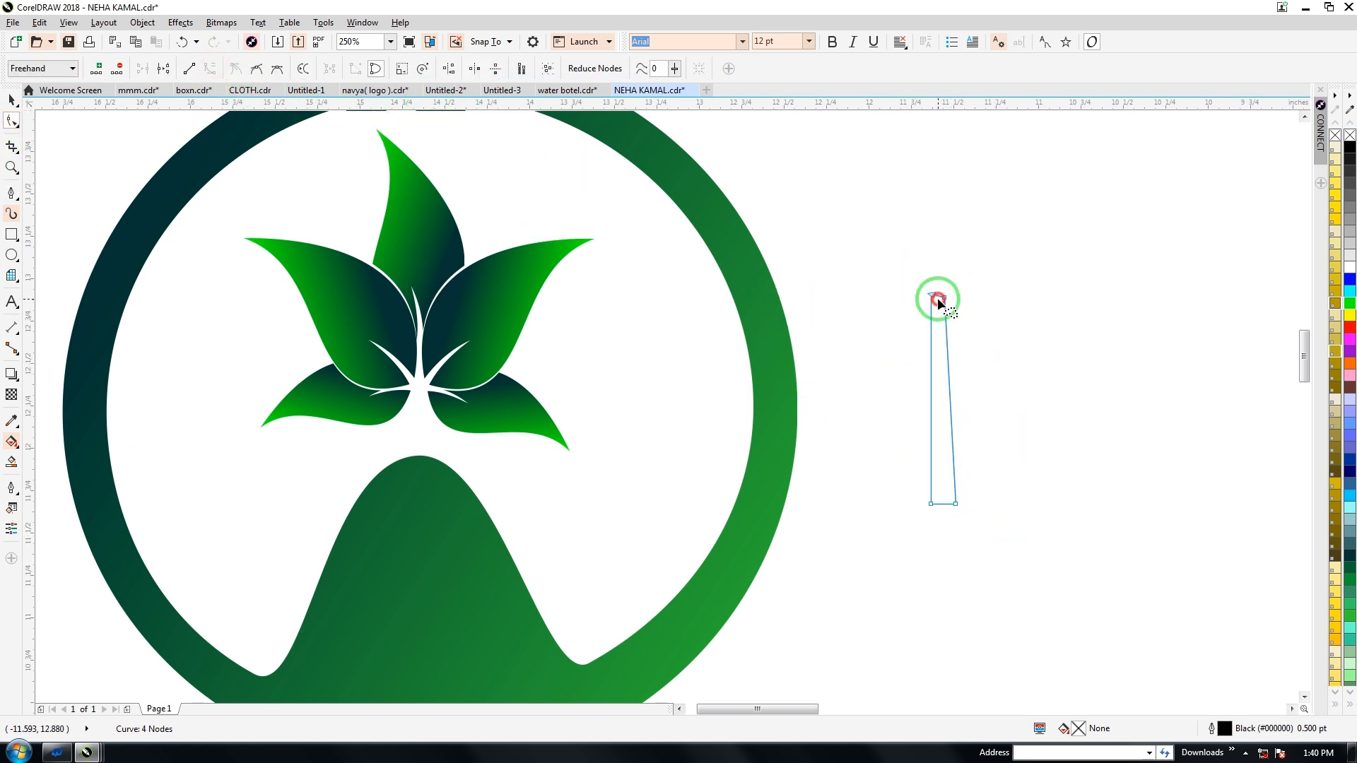
left_click_drag(950, 366, 981, 374)
left_click(928, 297)
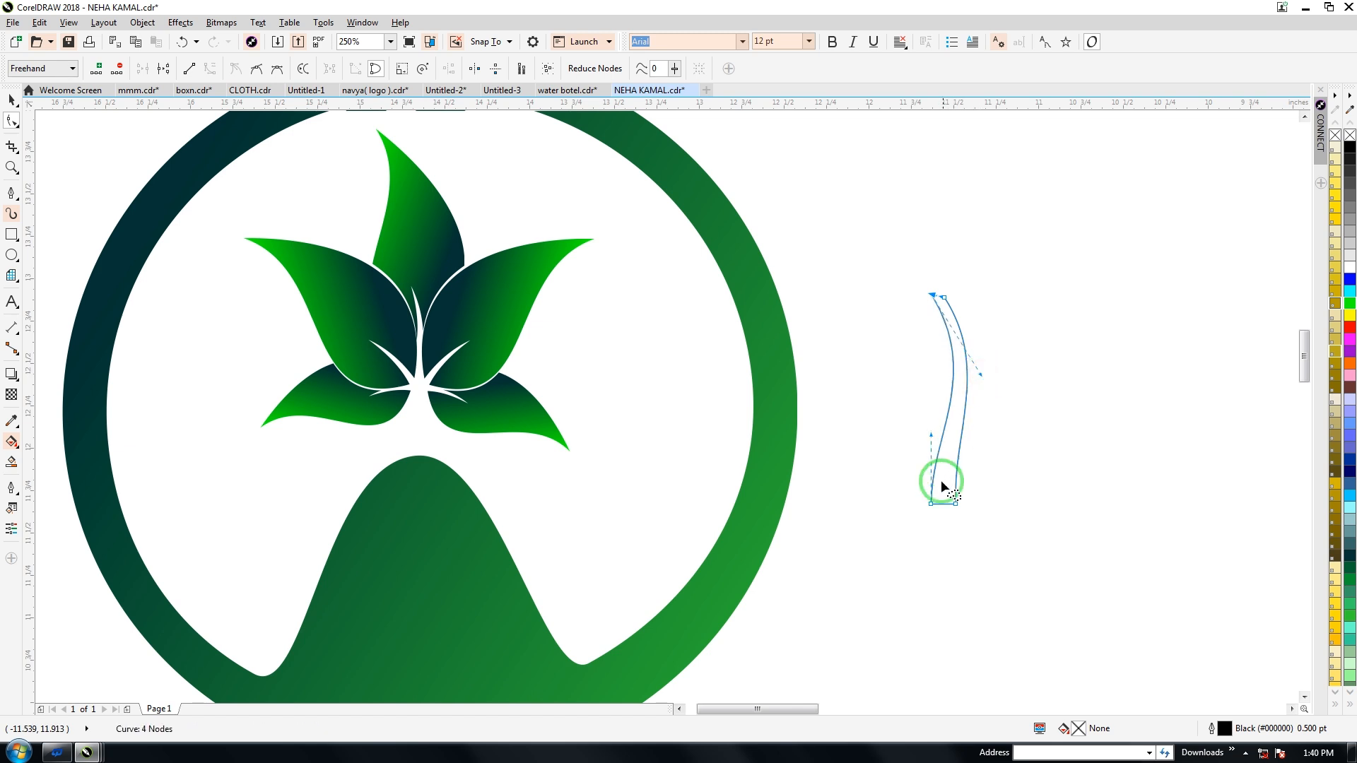
mouse_move(952, 437)
left_mouse_down()
mouse_move(950, 422)
mouse_move(942, 439)
left_mouse_up()
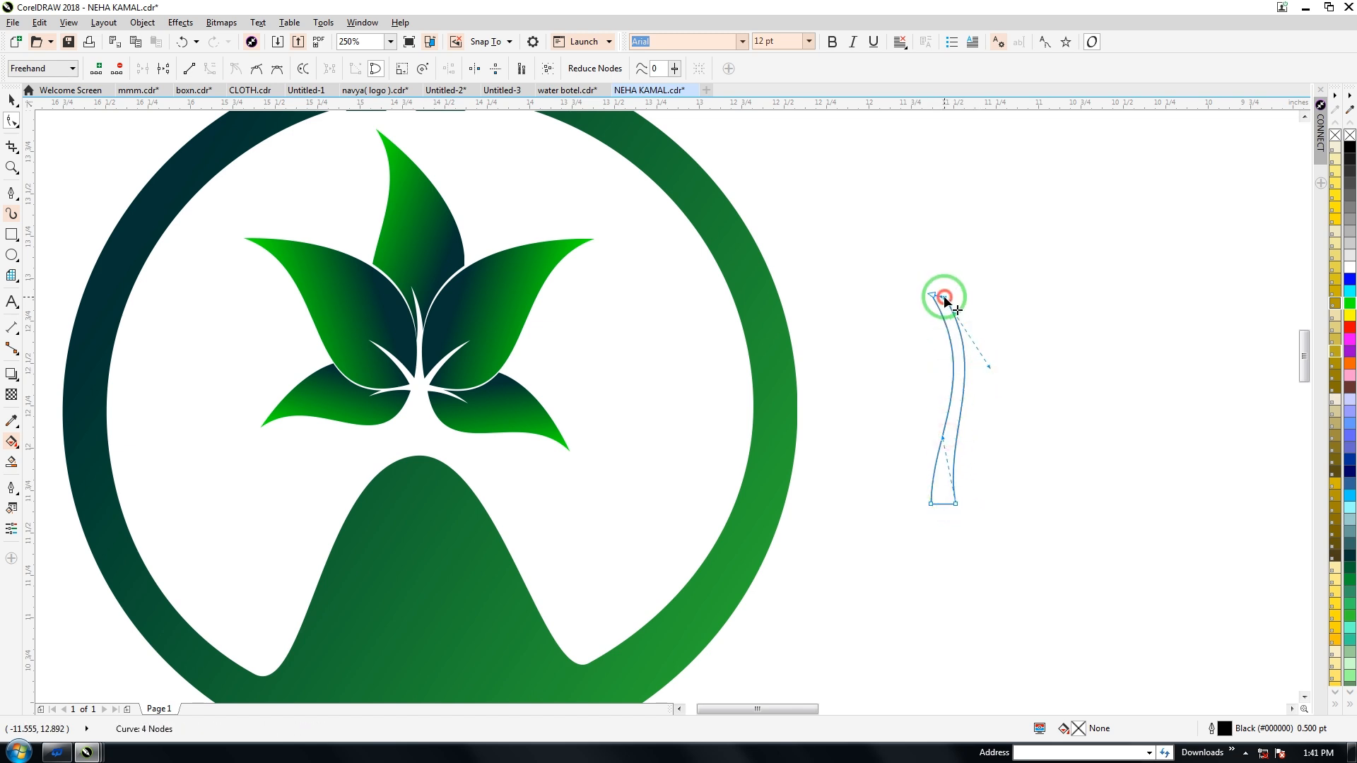
Delete the stem's upper corner node so the top tapers to a point, and refine the curves of both long sides.
double_click(945, 296)
left_click(934, 295)
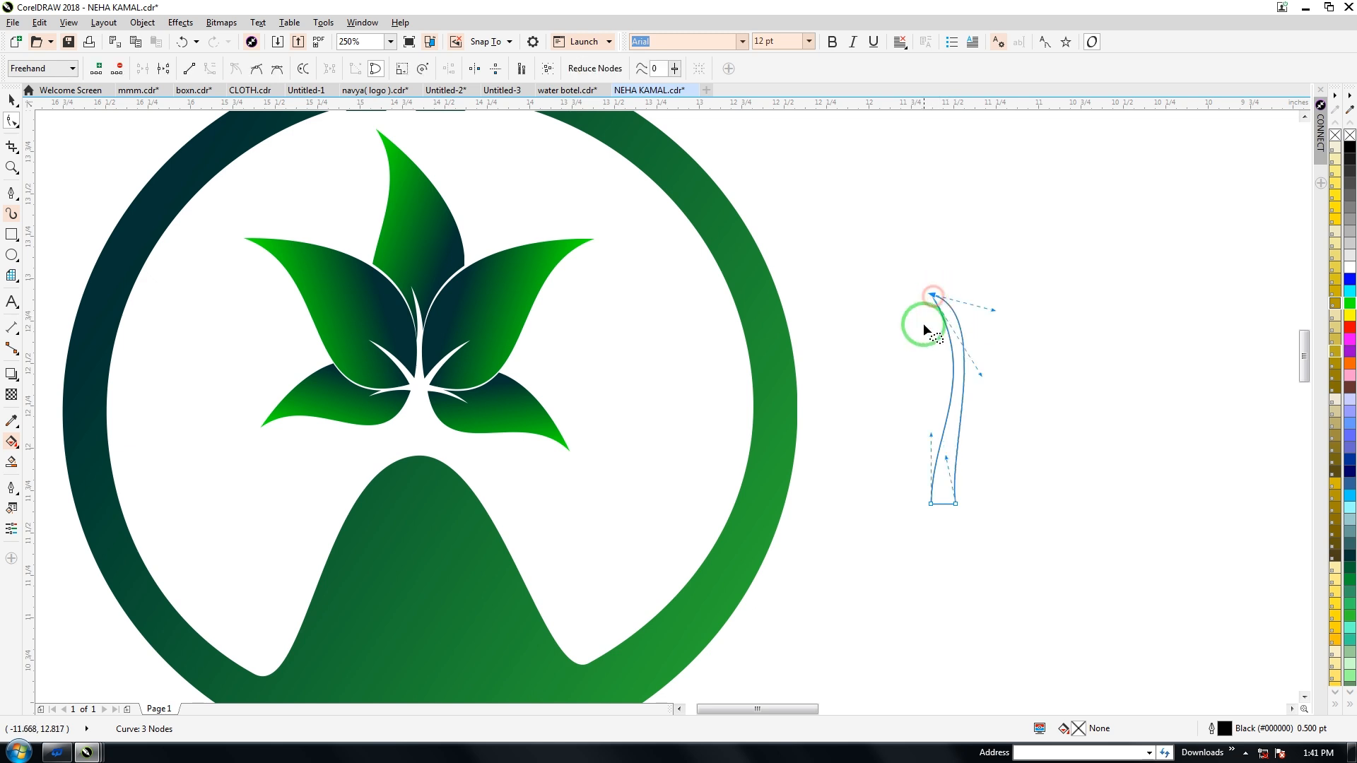
left_click_drag(980, 377, 990, 373)
left_click_drag(990, 311, 996, 344)
left_click(12, 100)
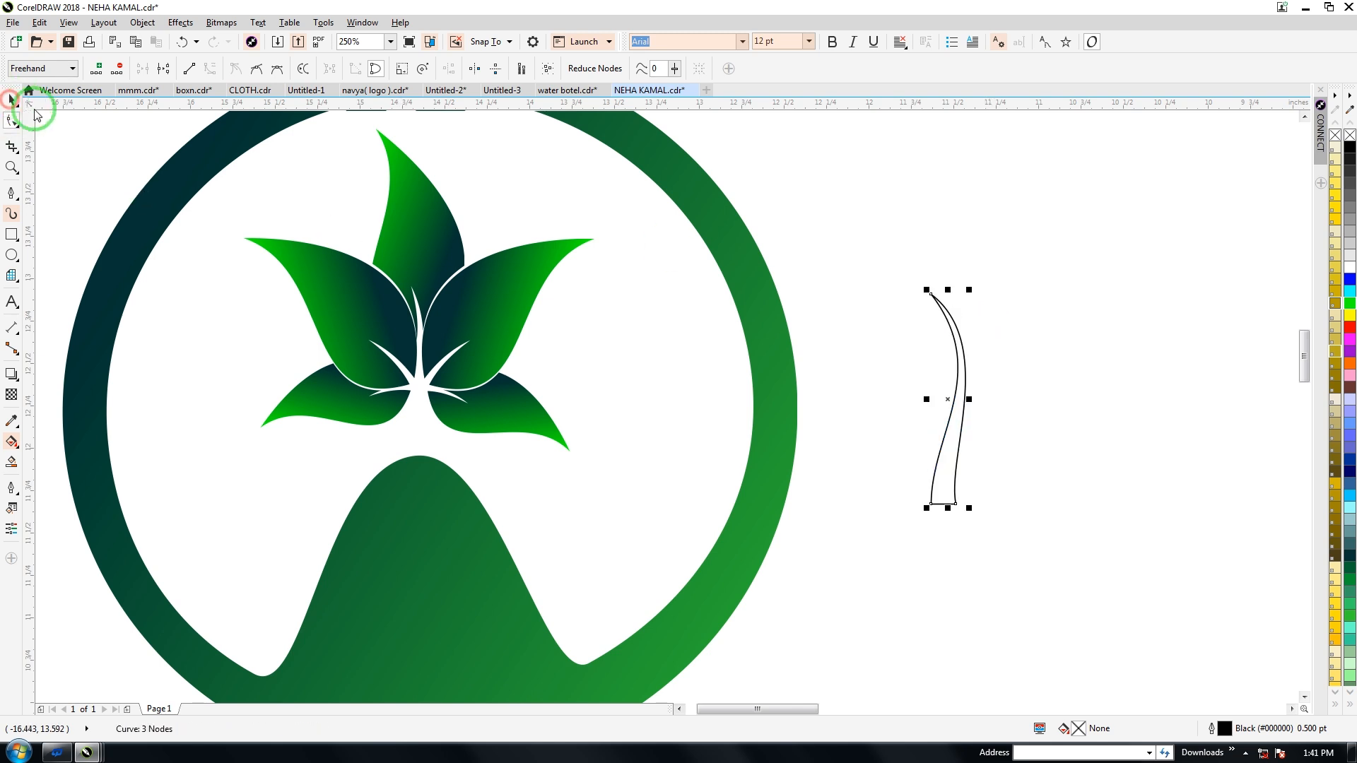
Fill the stem with green #33CC66 and remove its outline.
scroll(238, 223, "down", 2)
left_click(598, 295)
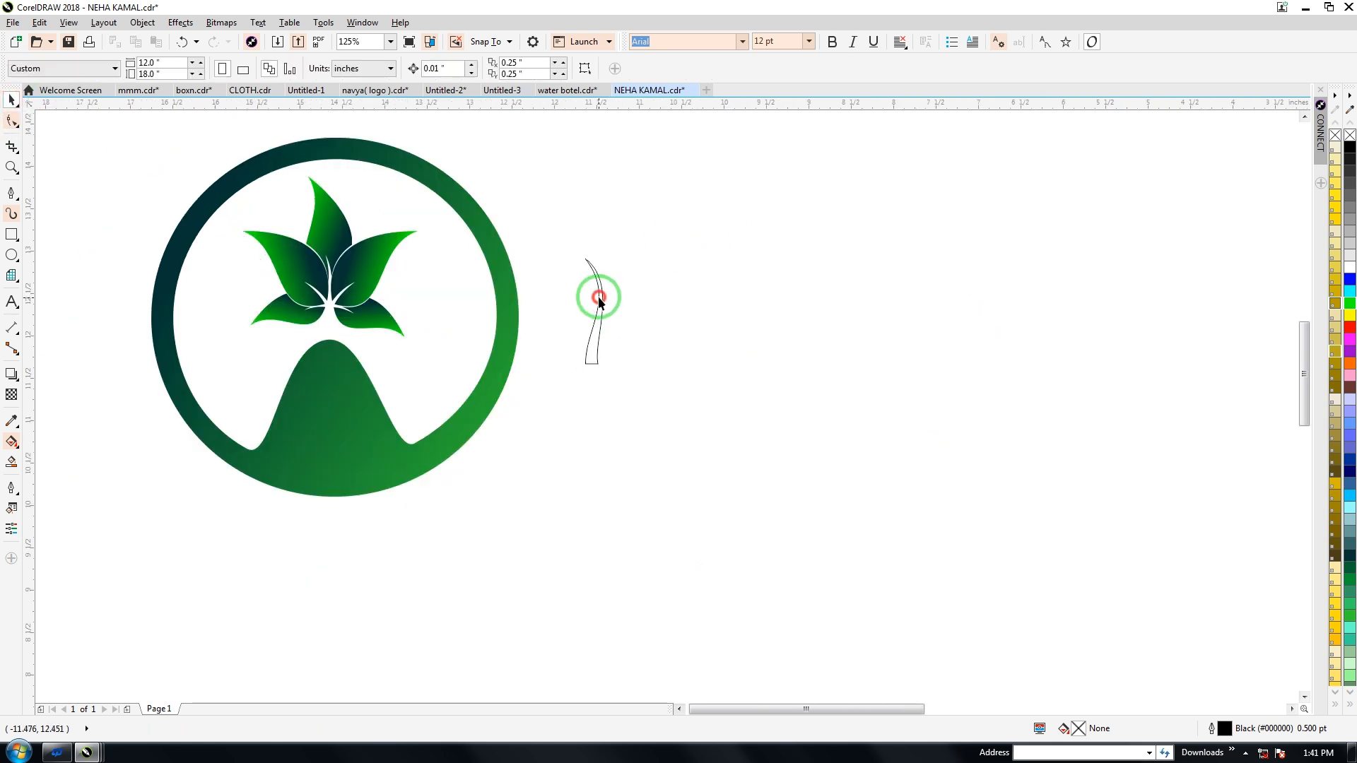
left_click(1349, 550)
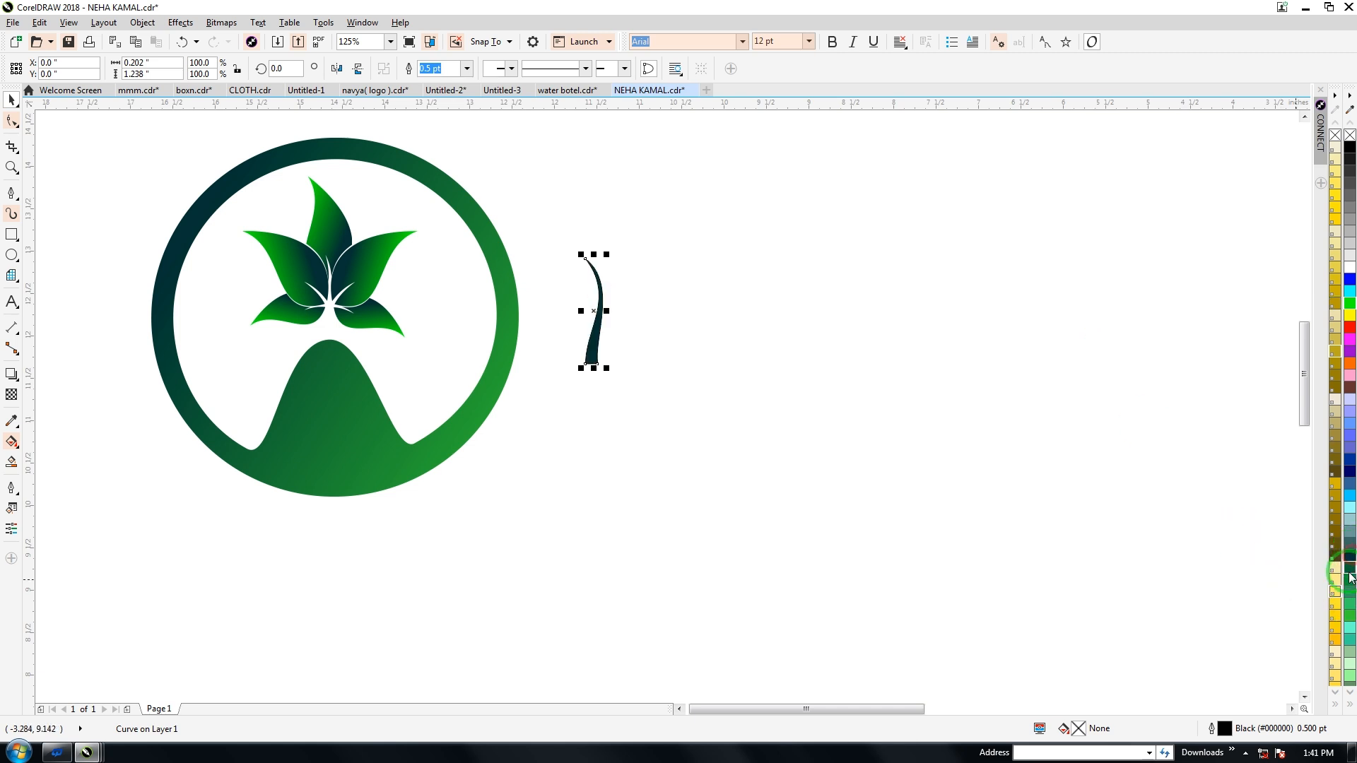
left_click(1349, 603)
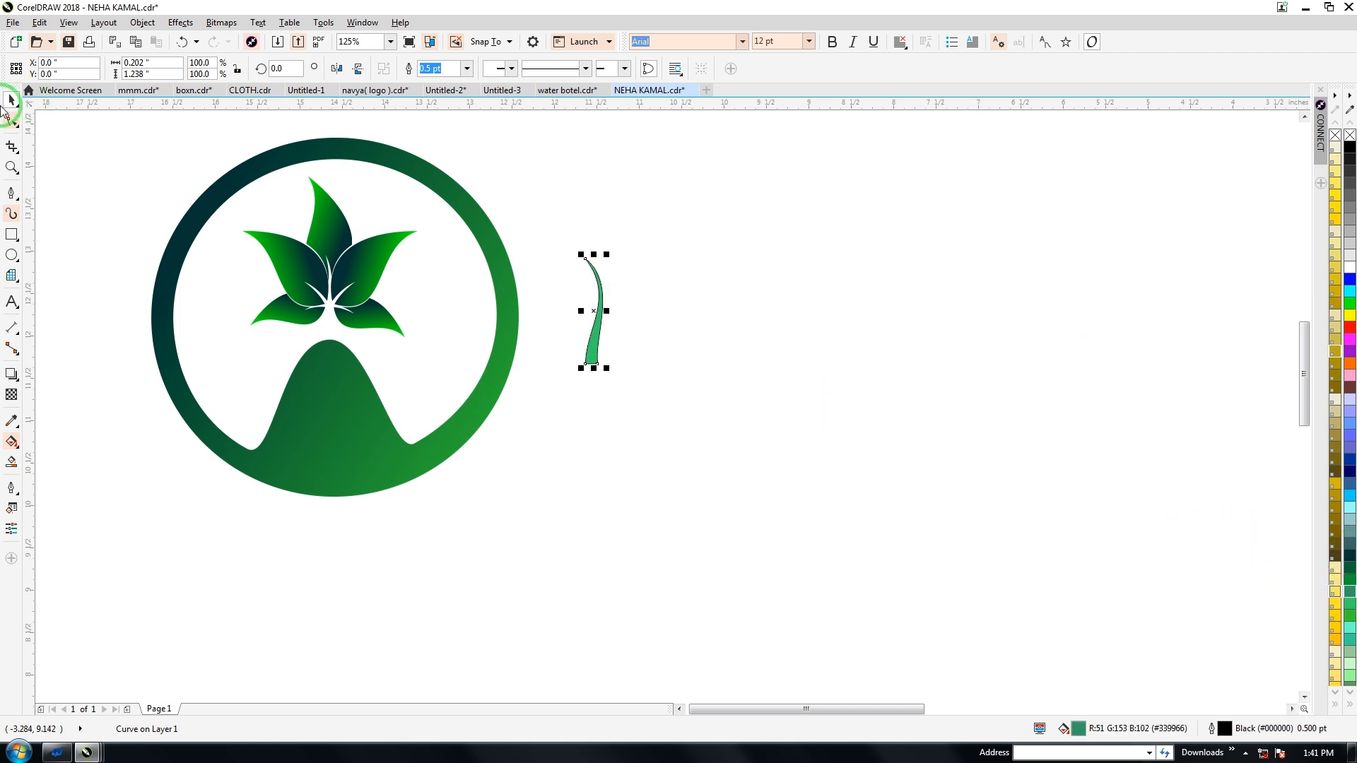
left_click(468, 69)
left_click(435, 83)
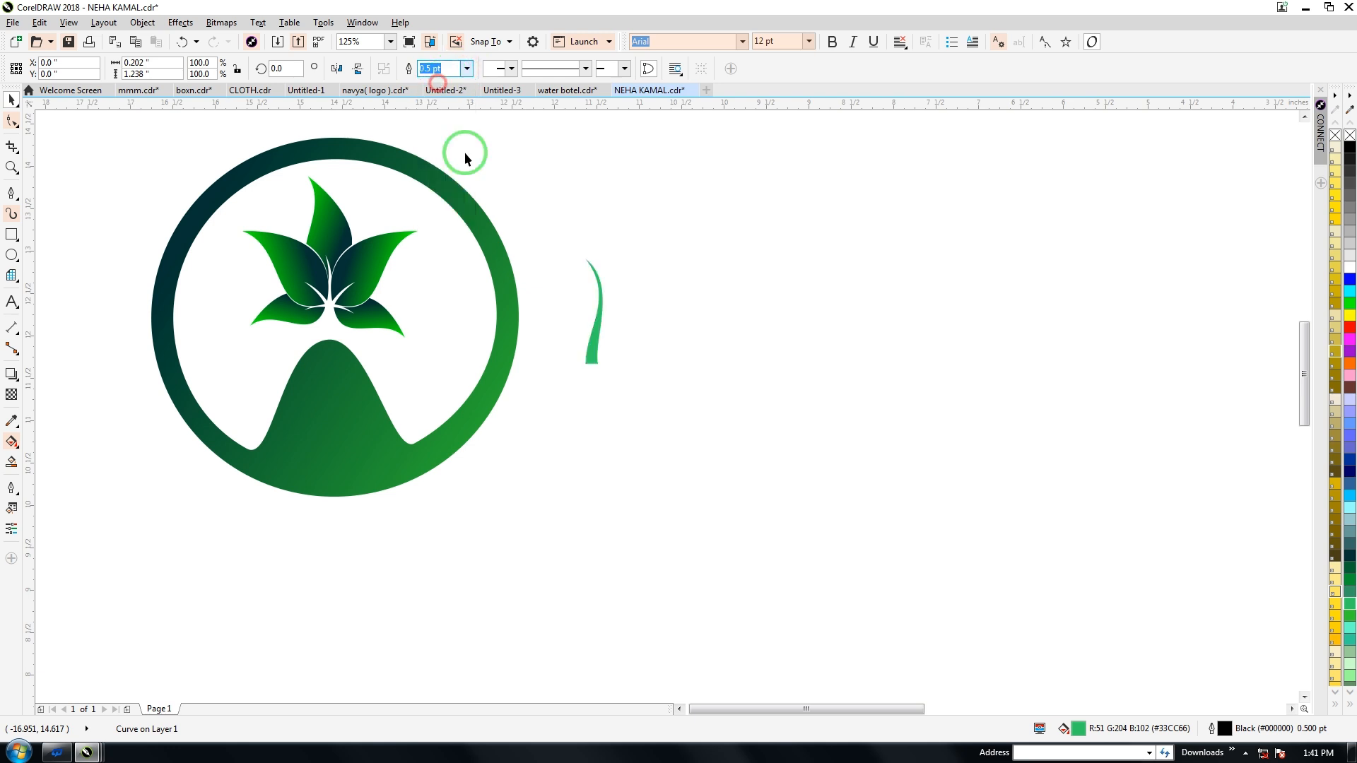
Place the stem on the hilltop inside the ring and scale the leaf group down to 11.2% at the stem's upper end.
left_click(588, 309)
left_click_drag(588, 309, 335, 309)
left_click(345, 301)
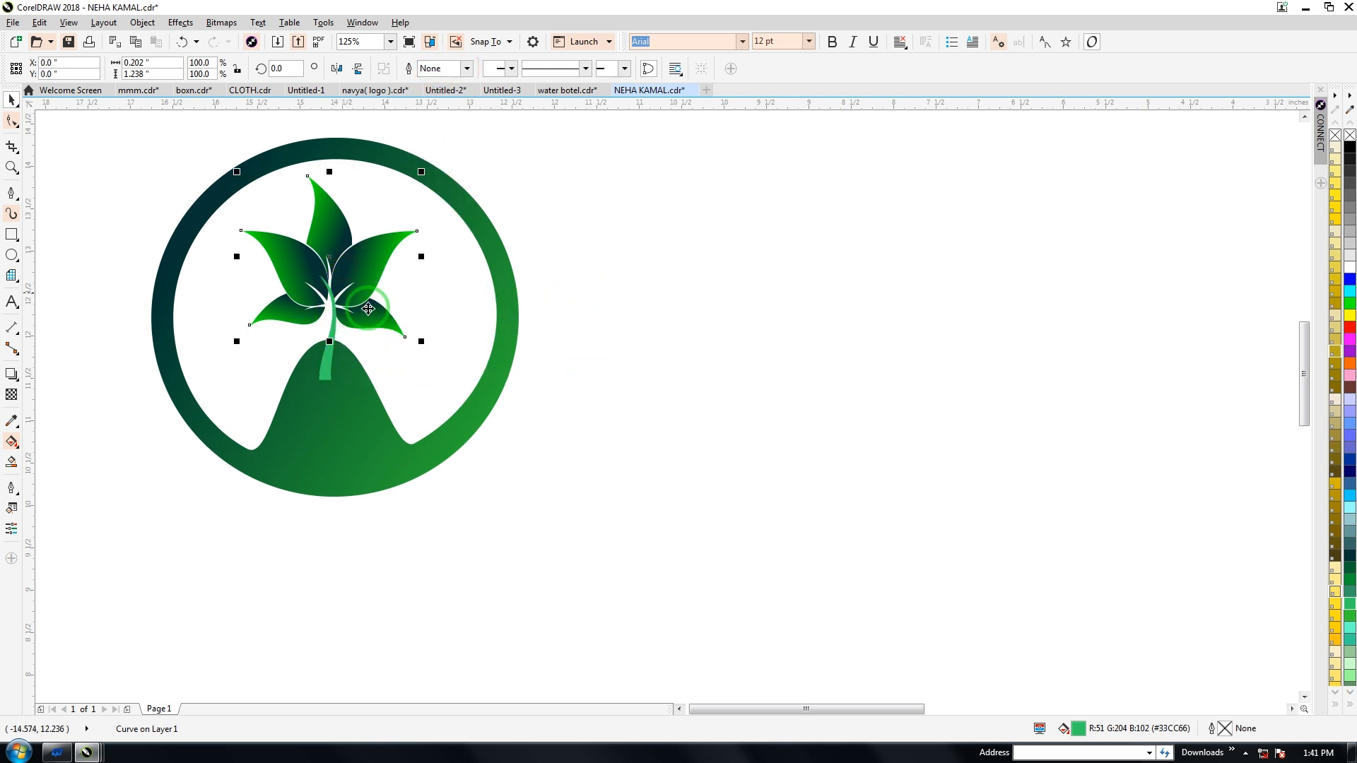
left_click_drag(421, 345, 336, 242)
left_click_drag(330, 306, 335, 280)
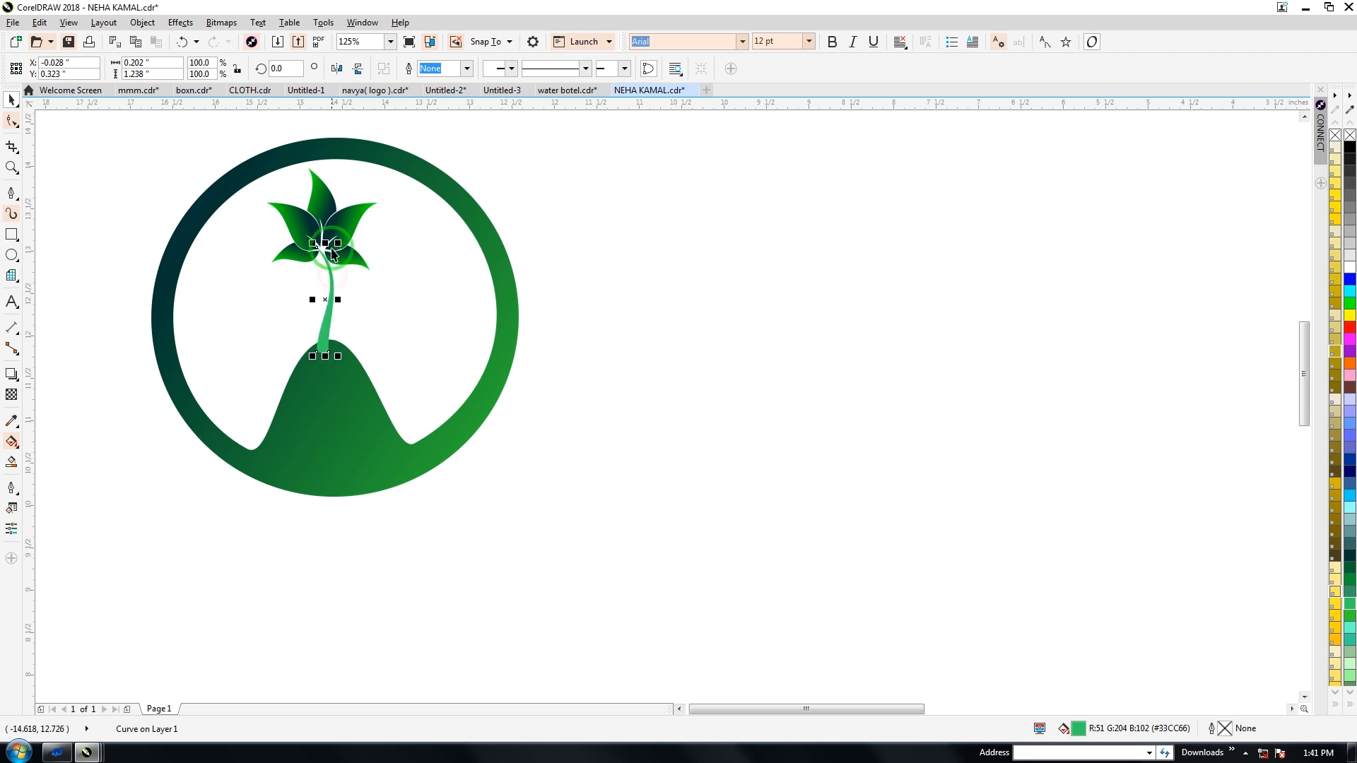
Rotate the leaf group about 24 degrees counterclockwise and seat its centre on the tip of the stem.
left_click(319, 233)
left_click(317, 235)
left_click_drag(252, 167, 248, 200)
mouse_move(282, 243)
left_mouse_down()
mouse_move(272, 221)
mouse_move(285, 218)
mouse_move(288, 247)
left_mouse_up()
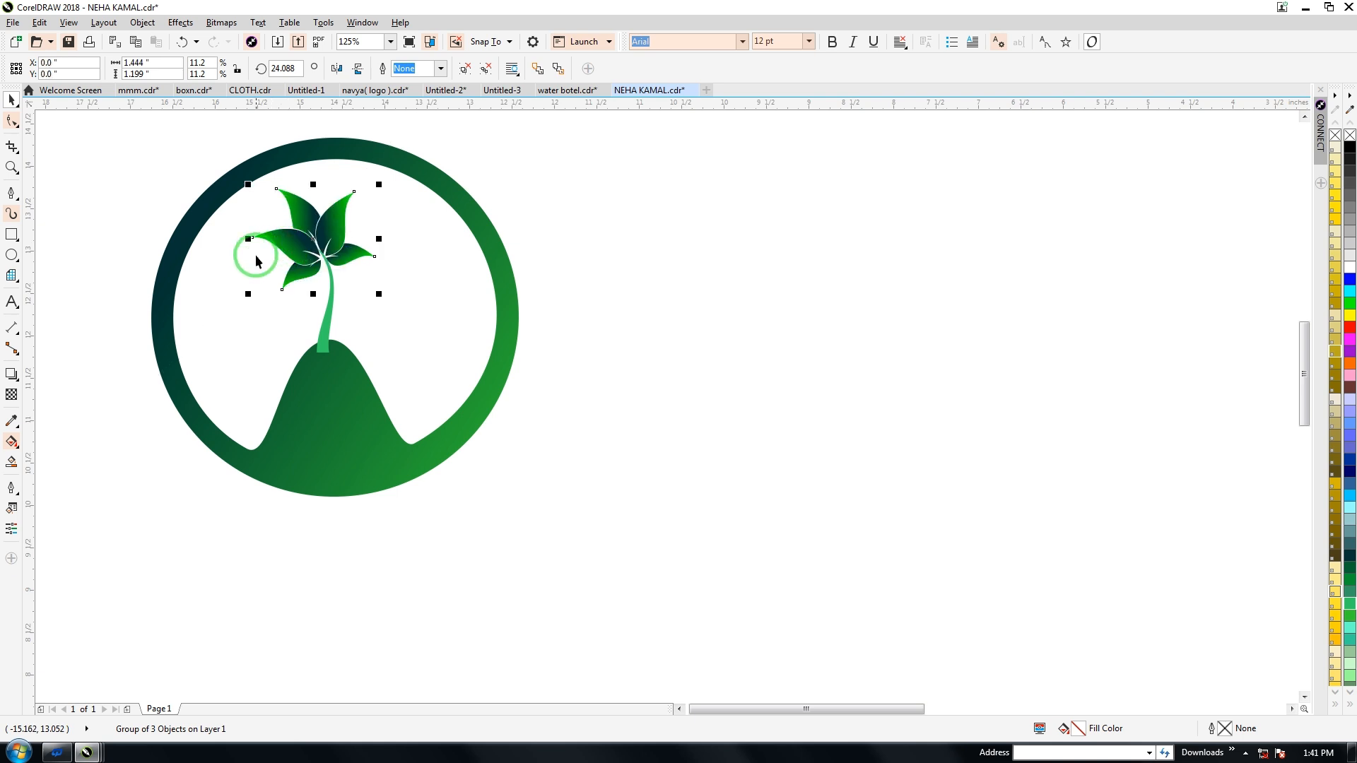
Group the leaf cluster and the stem into one plant.
left_click(333, 289)
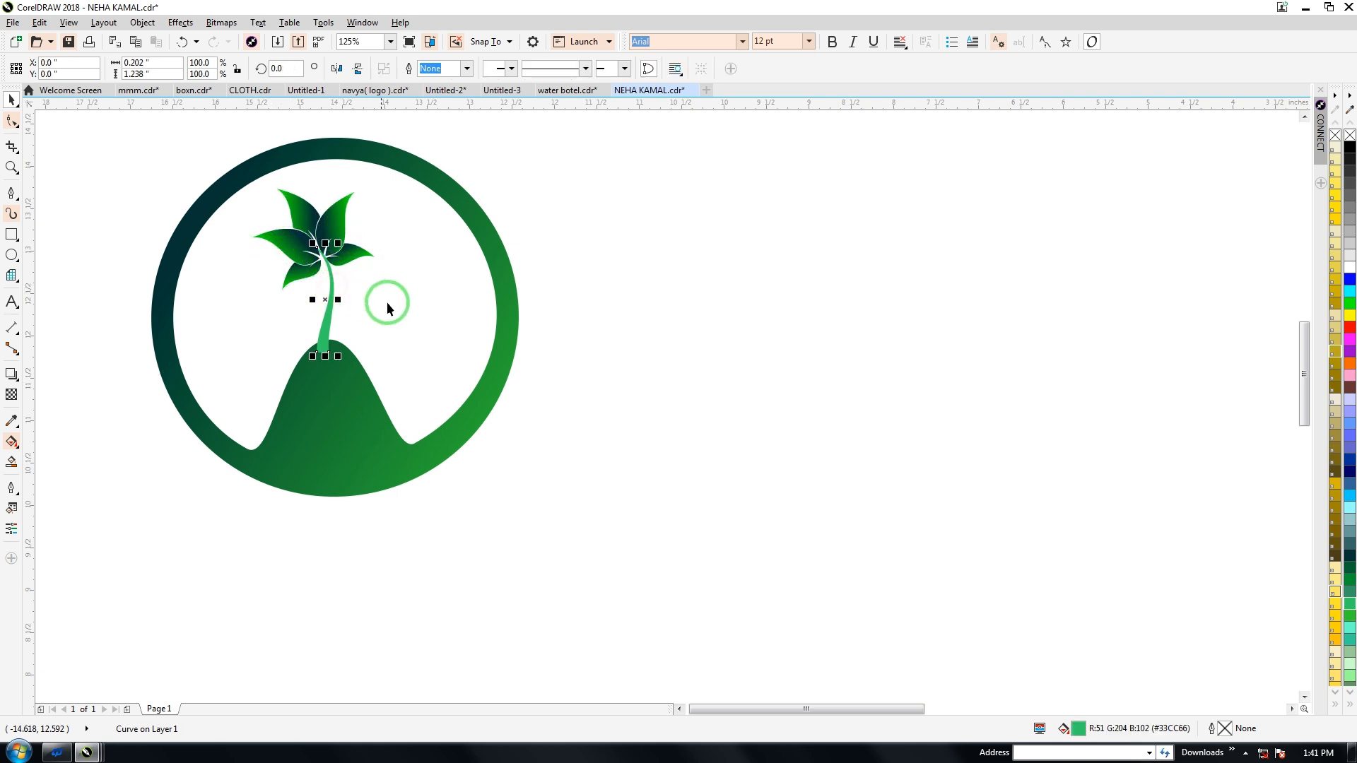
left_click(578, 304)
left_click_drag(175, 144, 388, 371)
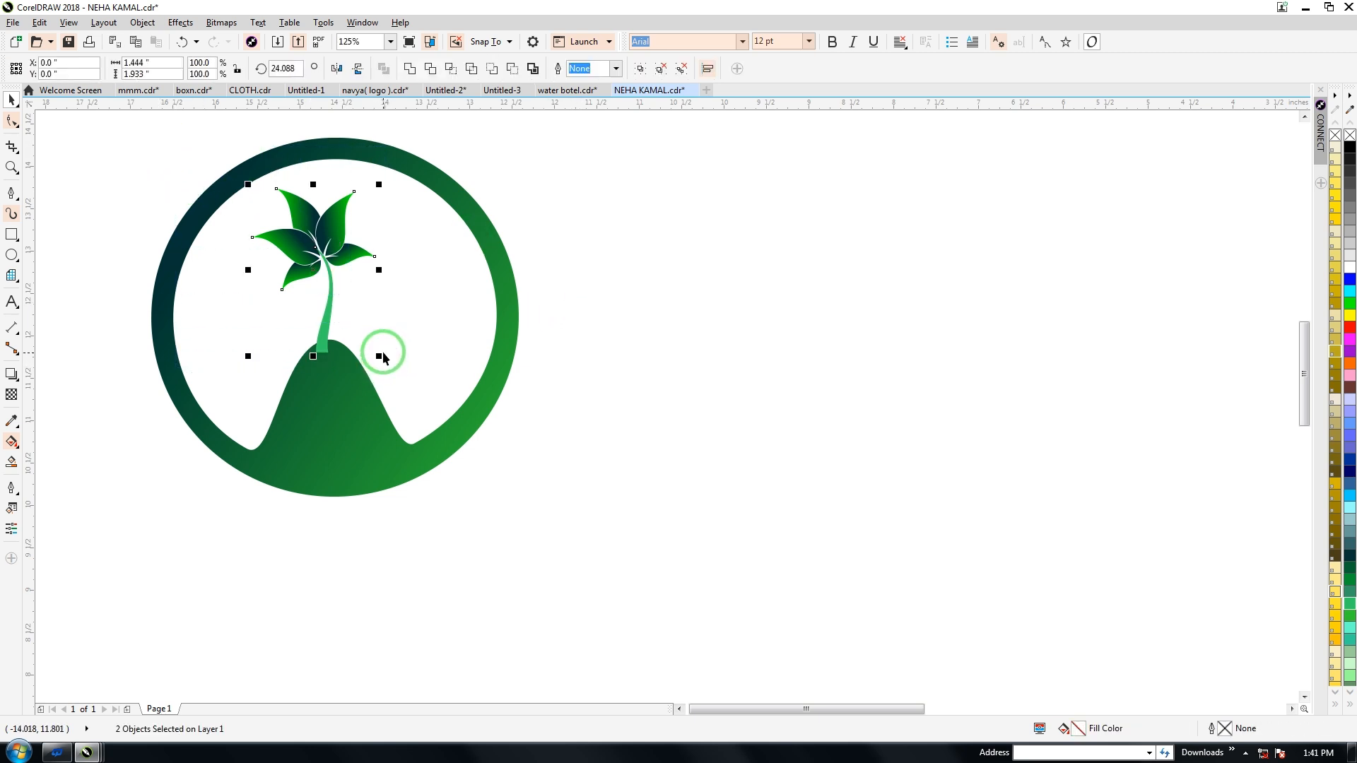
key("ctrl+g")
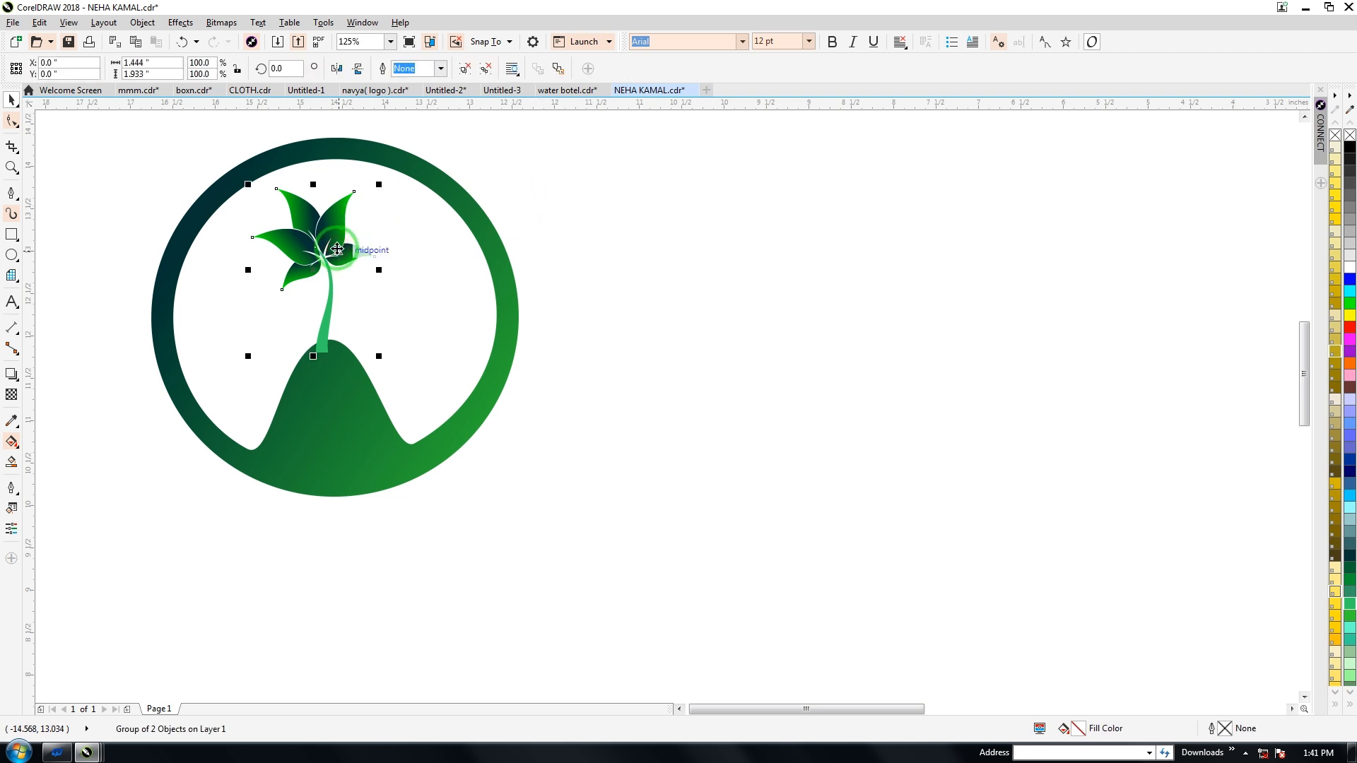
Duplicate the plant, scale it to 52.1%, mirror it horizontally, and rotate it into a branch growing from the stem's right side.
key("ctrl+d")
left_click_drag(269, 164, 330, 245)
left_click(336, 68)
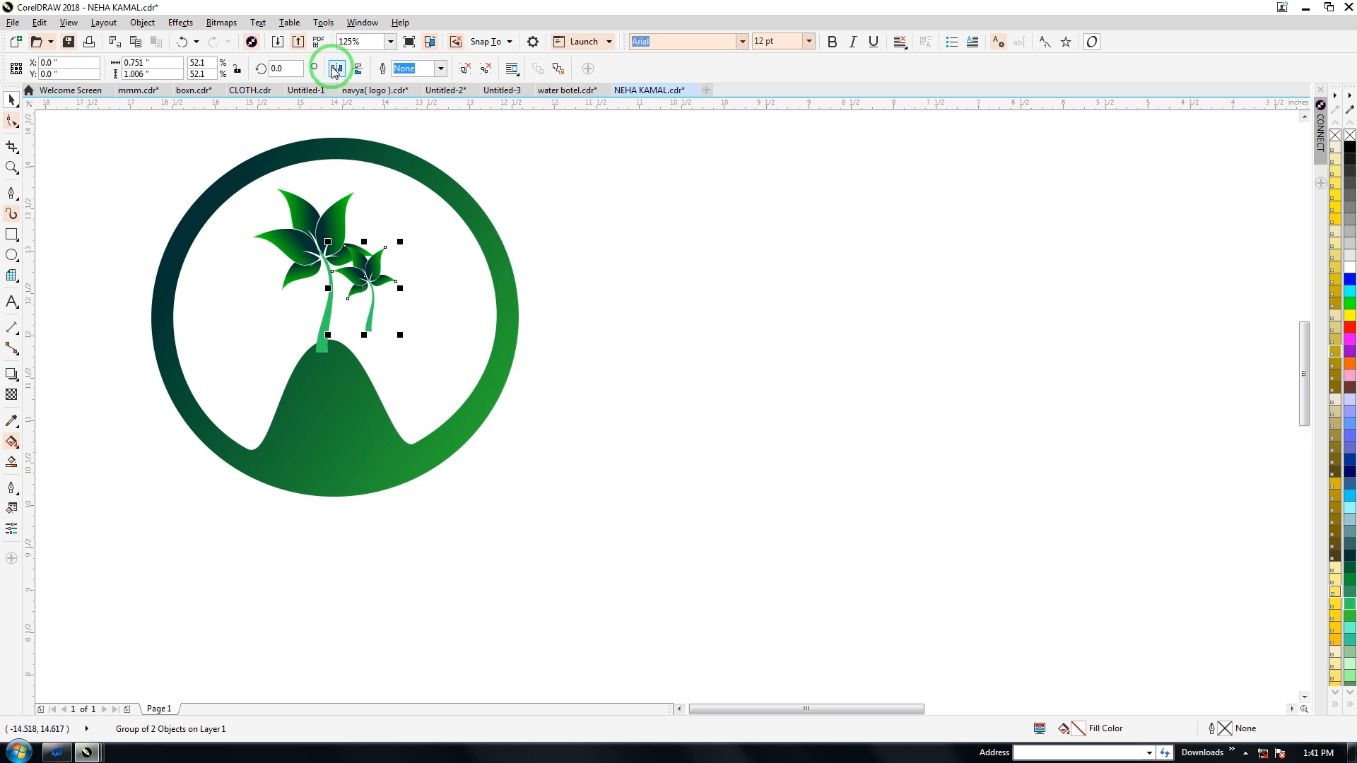
left_click_drag(355, 290, 418, 290)
left_click(598, 286)
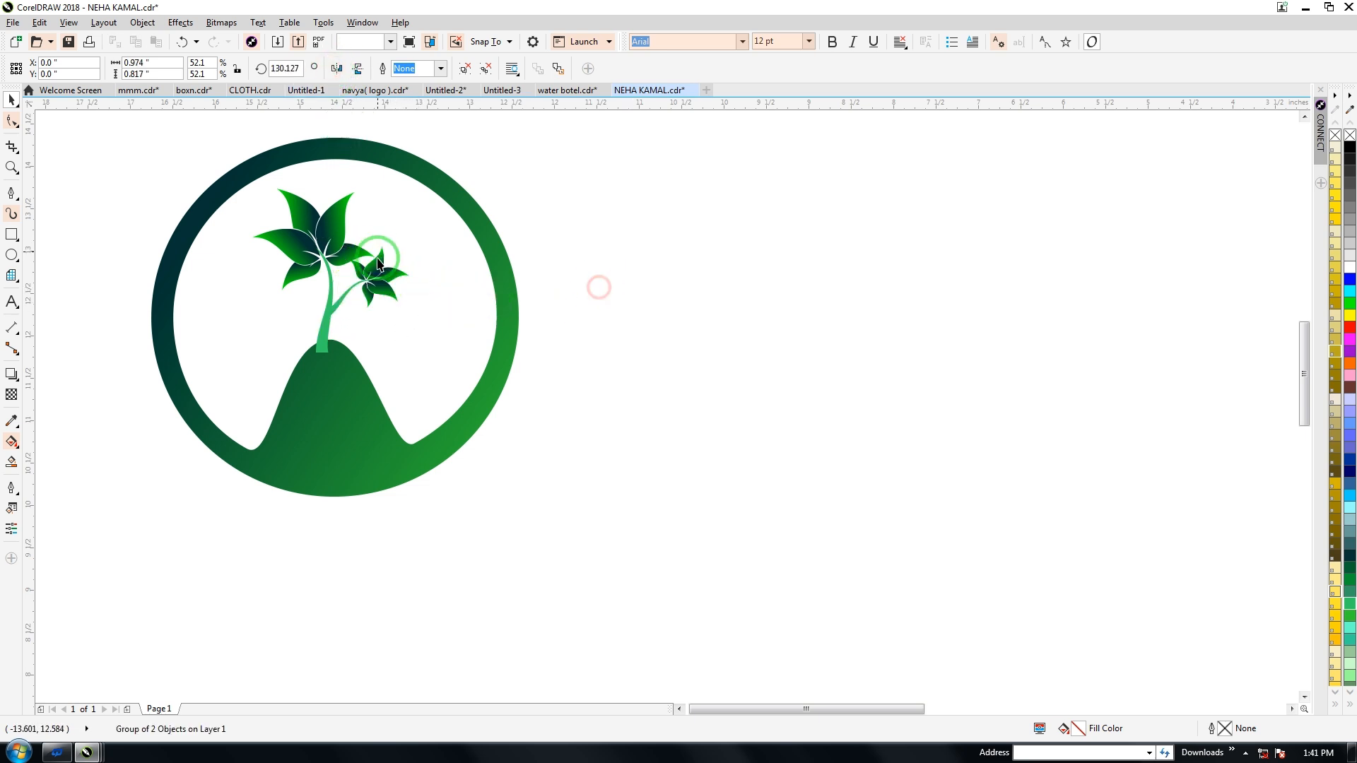
Duplicate the branch, mirror it horizontally, scale it to 26.1%, and attach it low on the stem's left side.
left_click(376, 280)
key("ctrl+d")
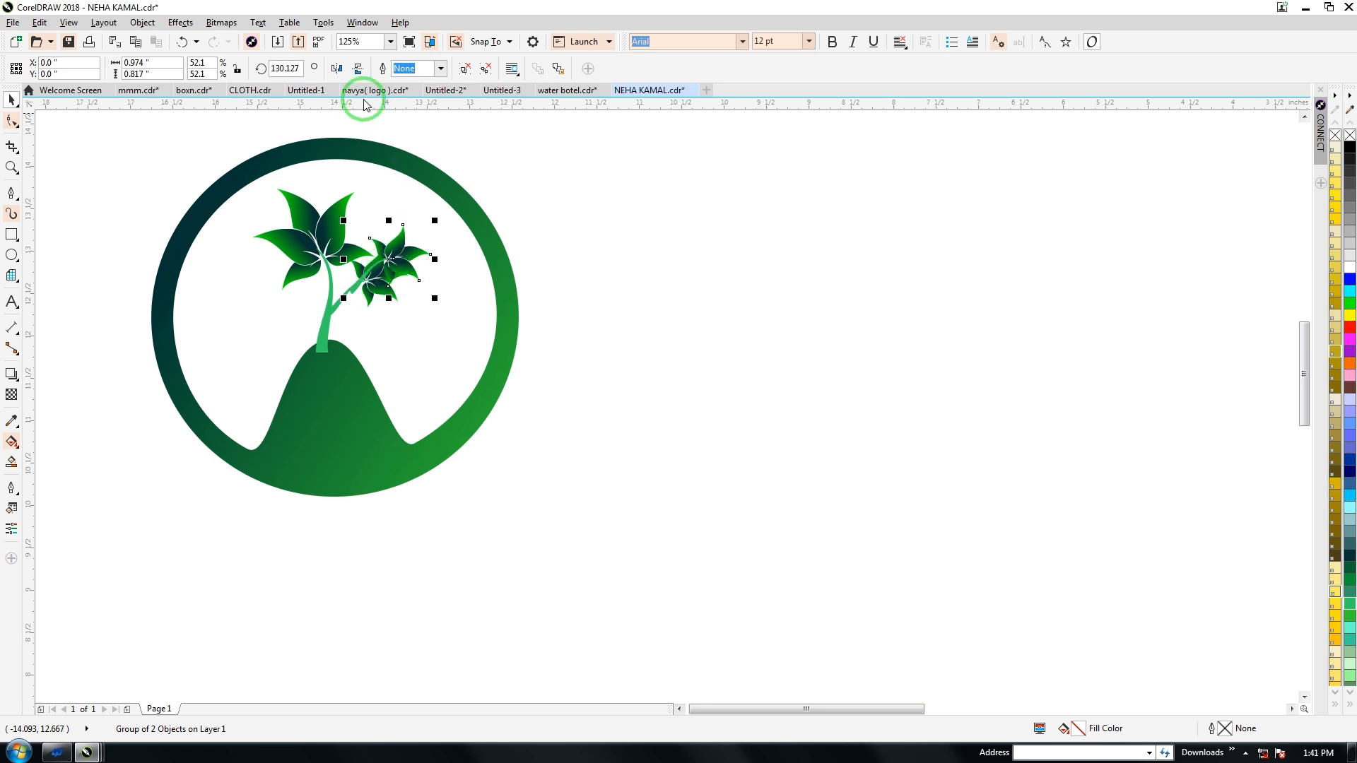
left_click(336, 68)
left_click_drag(386, 265, 279, 291)
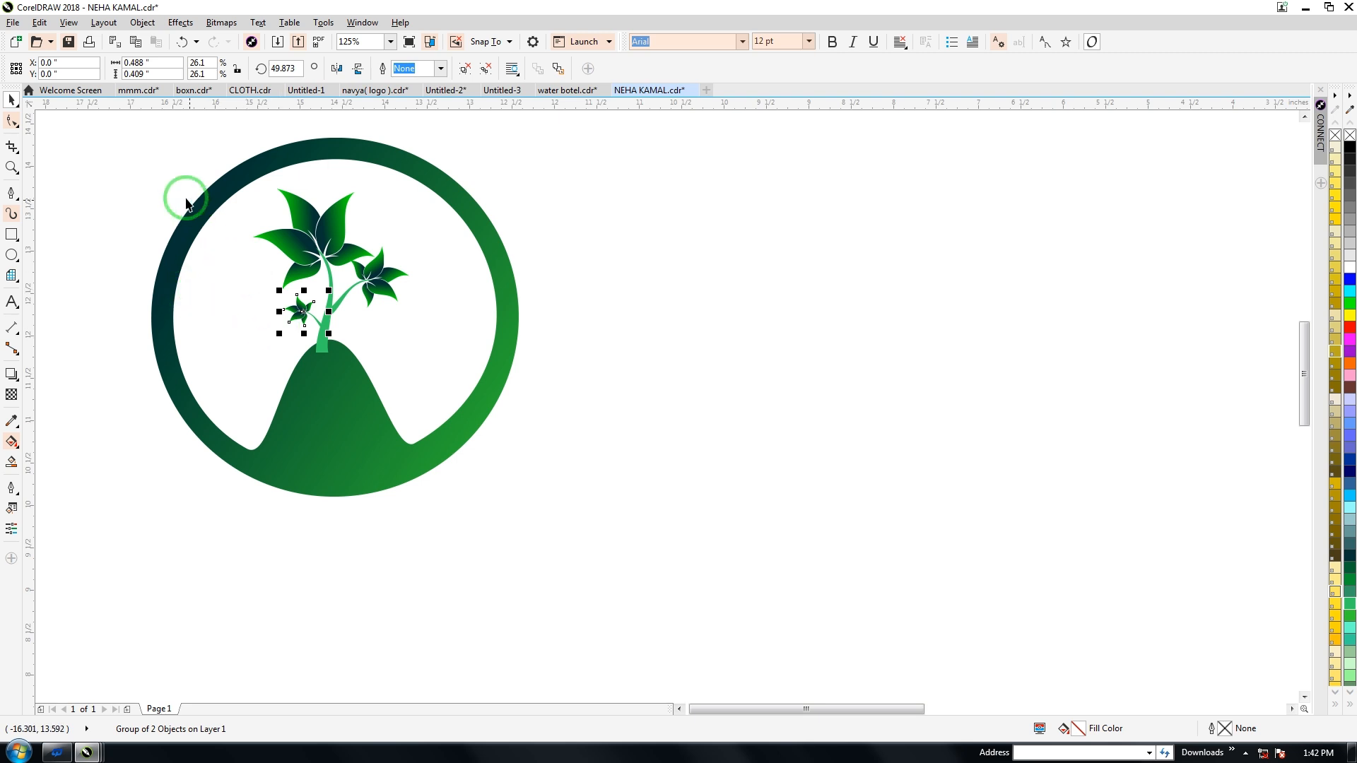
Group the main plant with both branches and place the group behind the hill so the stem base is hidden.
left_click_drag(253, 236, 444, 394)
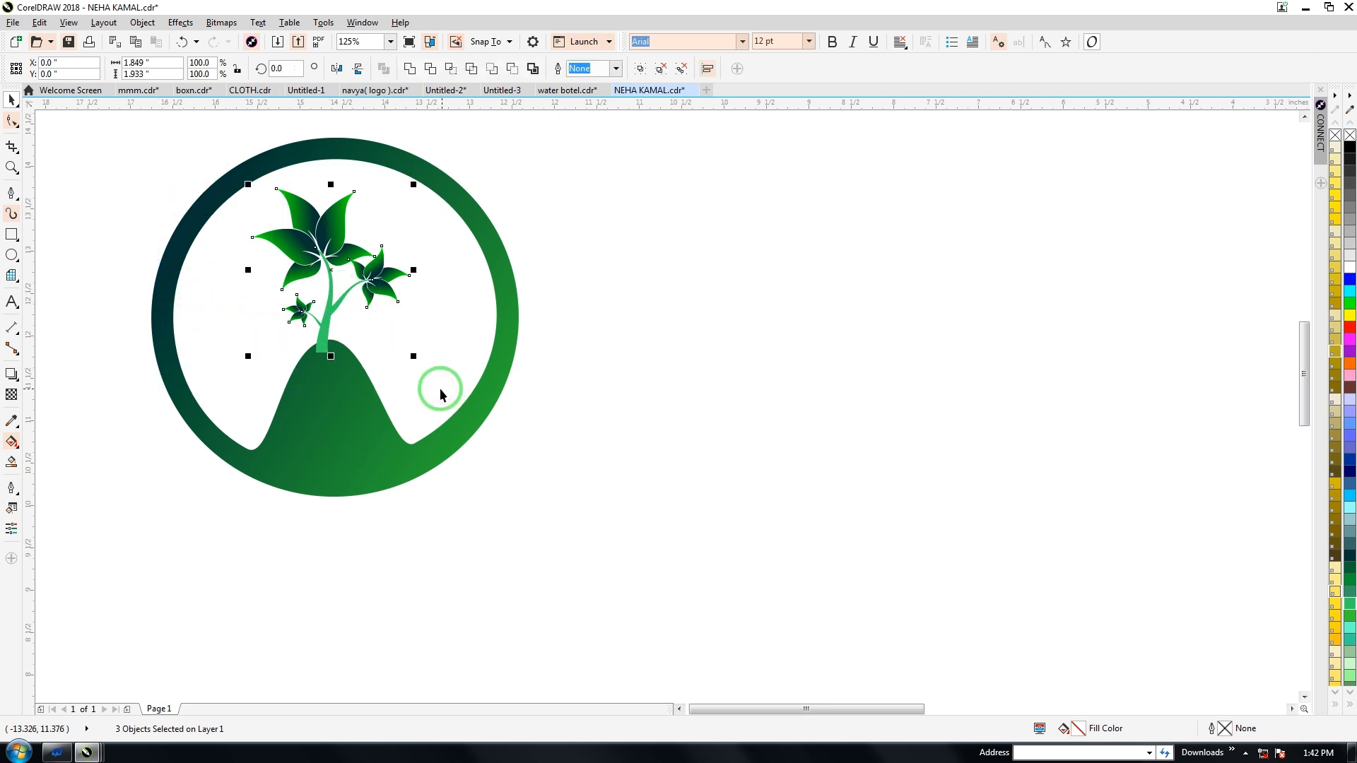
key("ctrl+g")
left_click(418, 330)
left_click(327, 246)
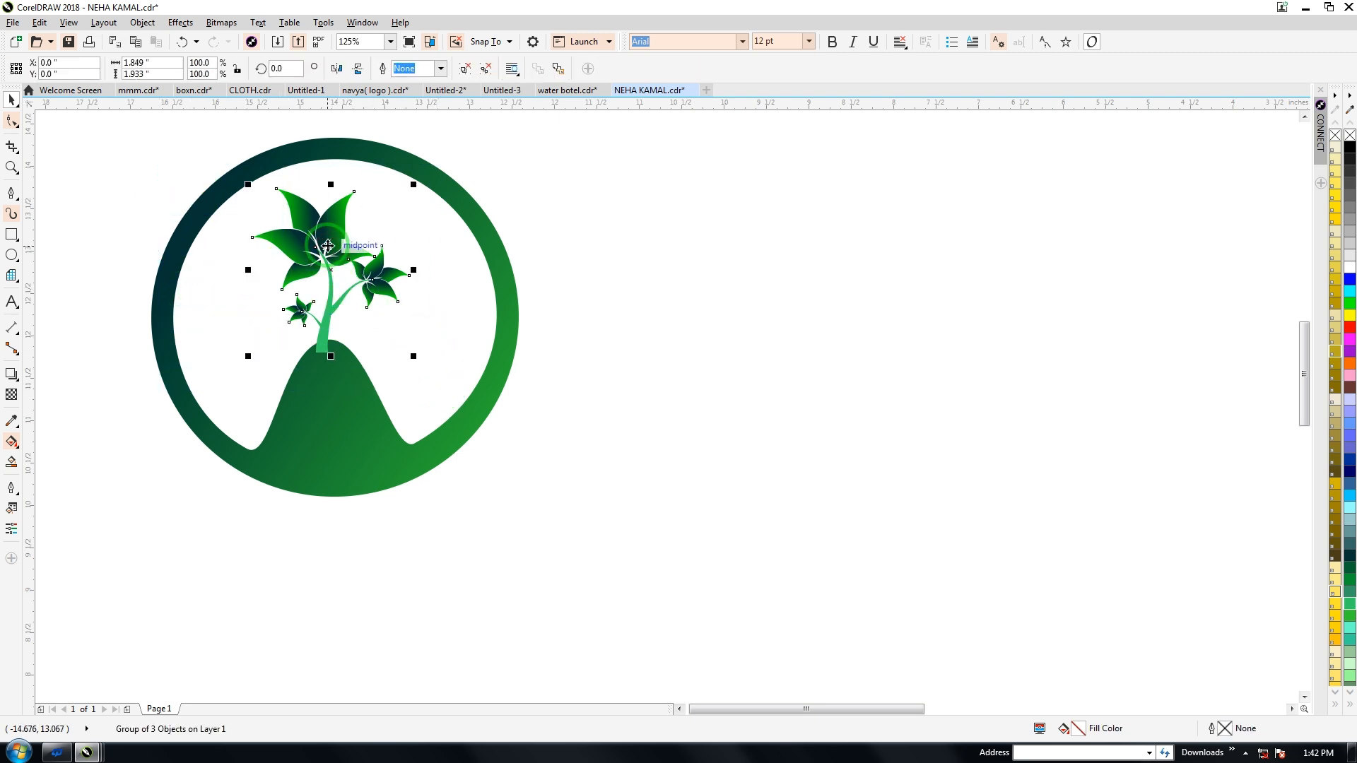
left_click(563, 293)
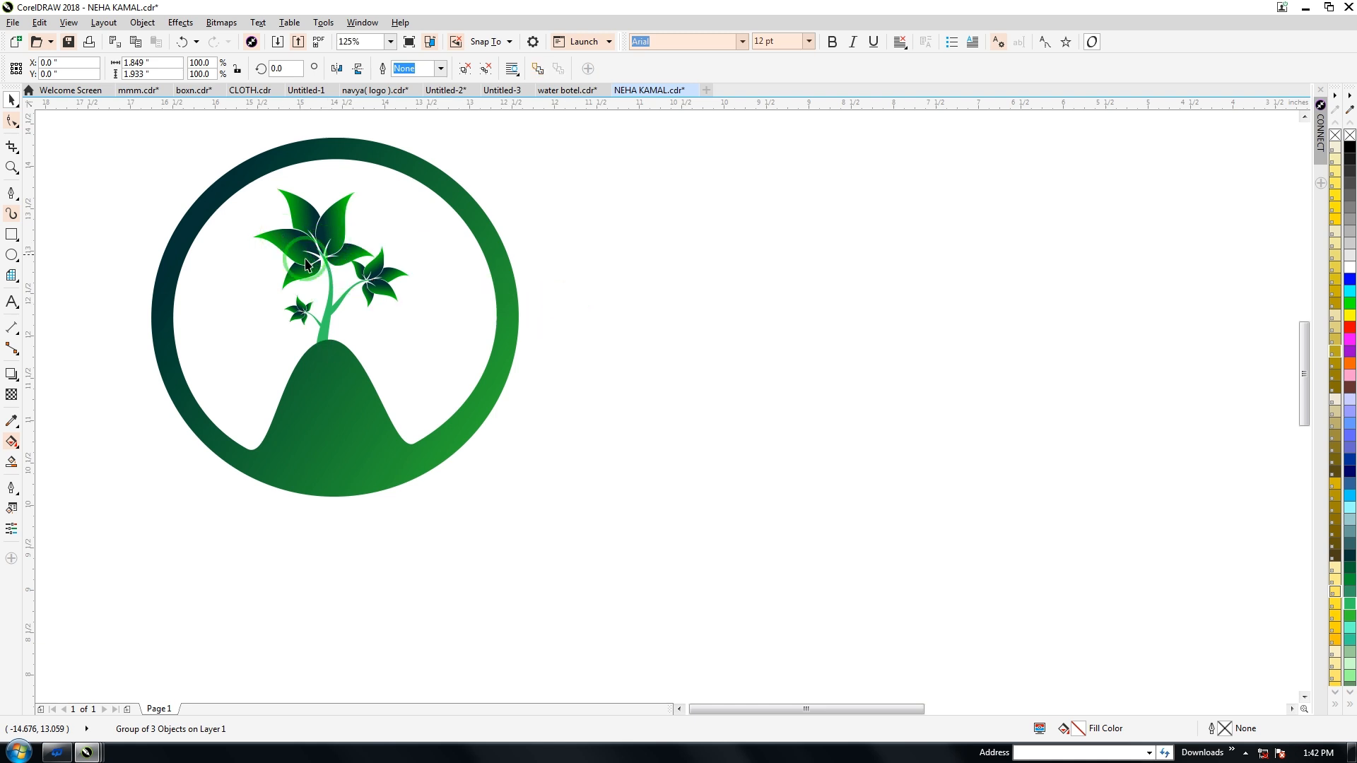
Shift the plant group slightly right so the stem is centred on the hilltop.
left_click(323, 244)
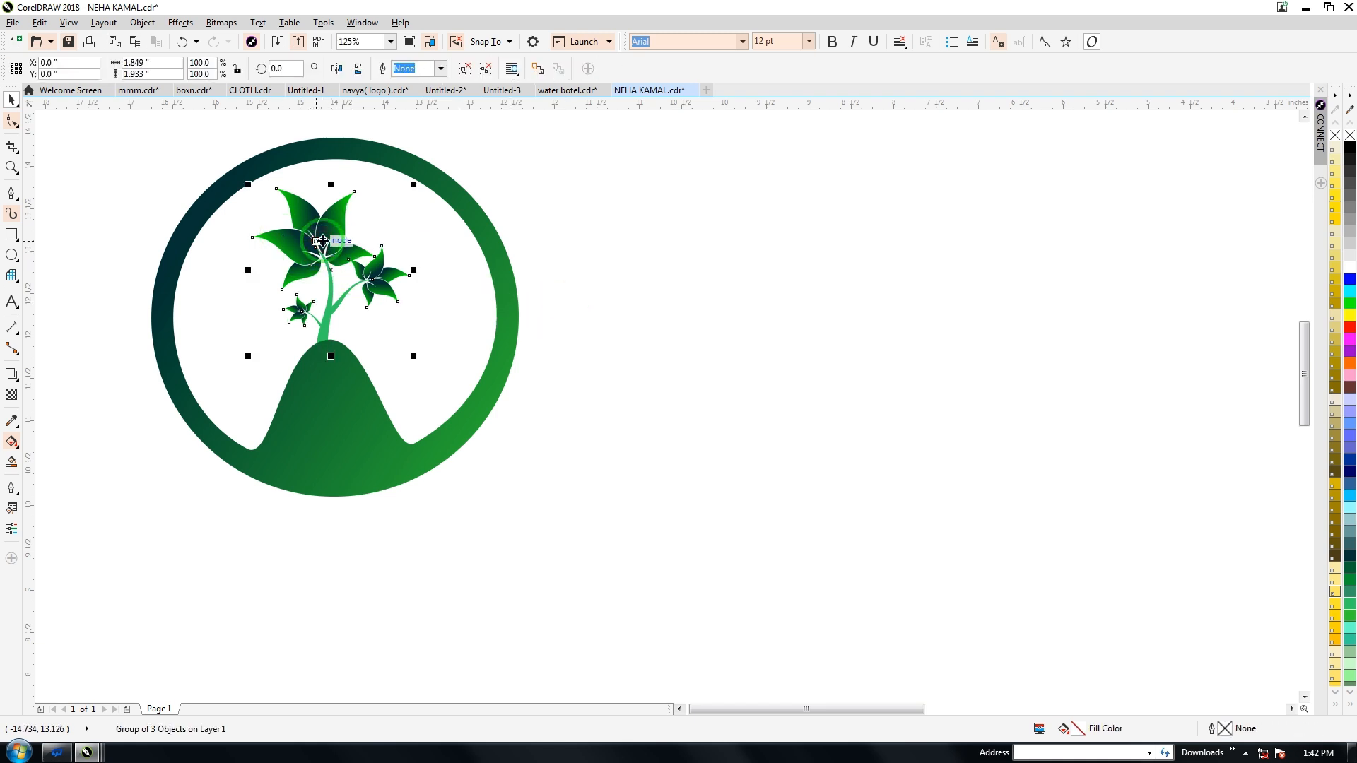
left_click_drag(323, 225, 341, 241)
left_click(655, 226)
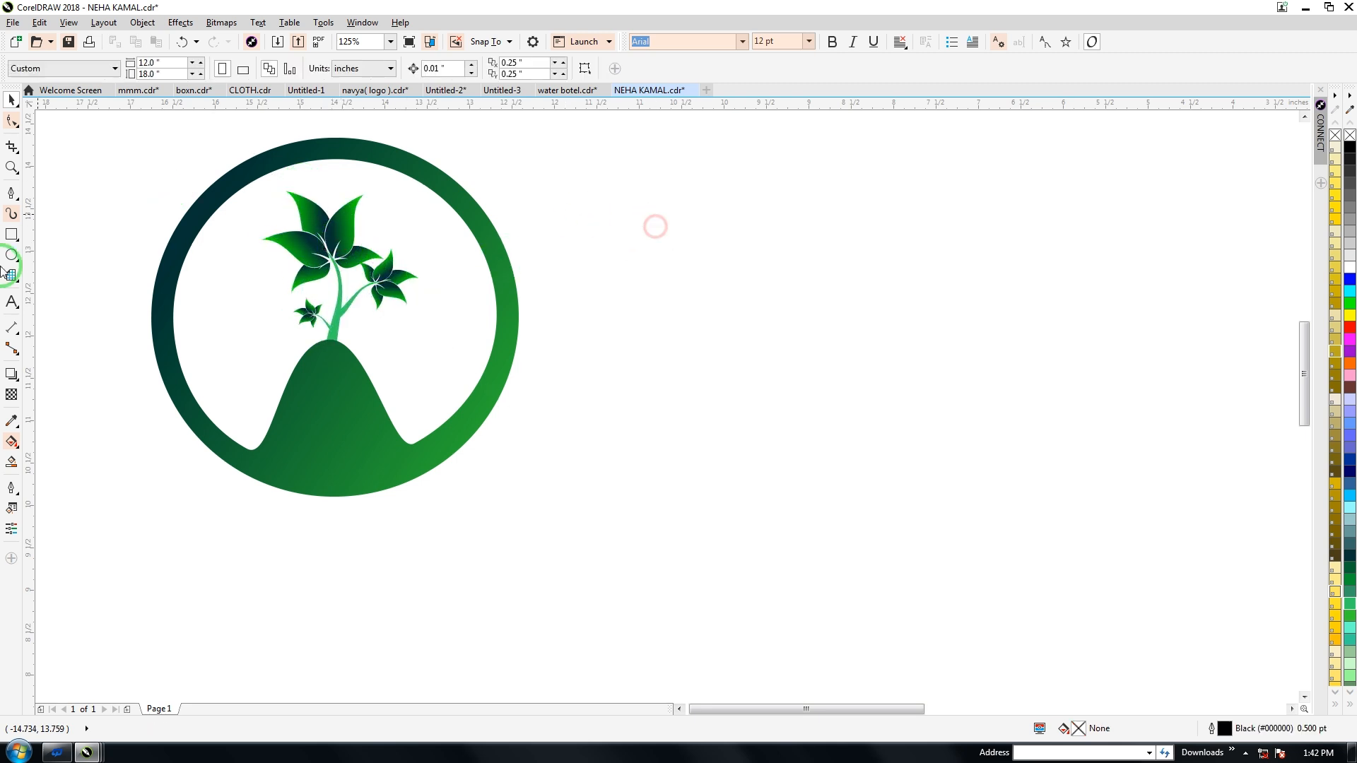
Add the artistic text "NDS" in Arial 24 pt and place it on the lower part of the hill.
left_click(12, 305)
left_click(667, 368)
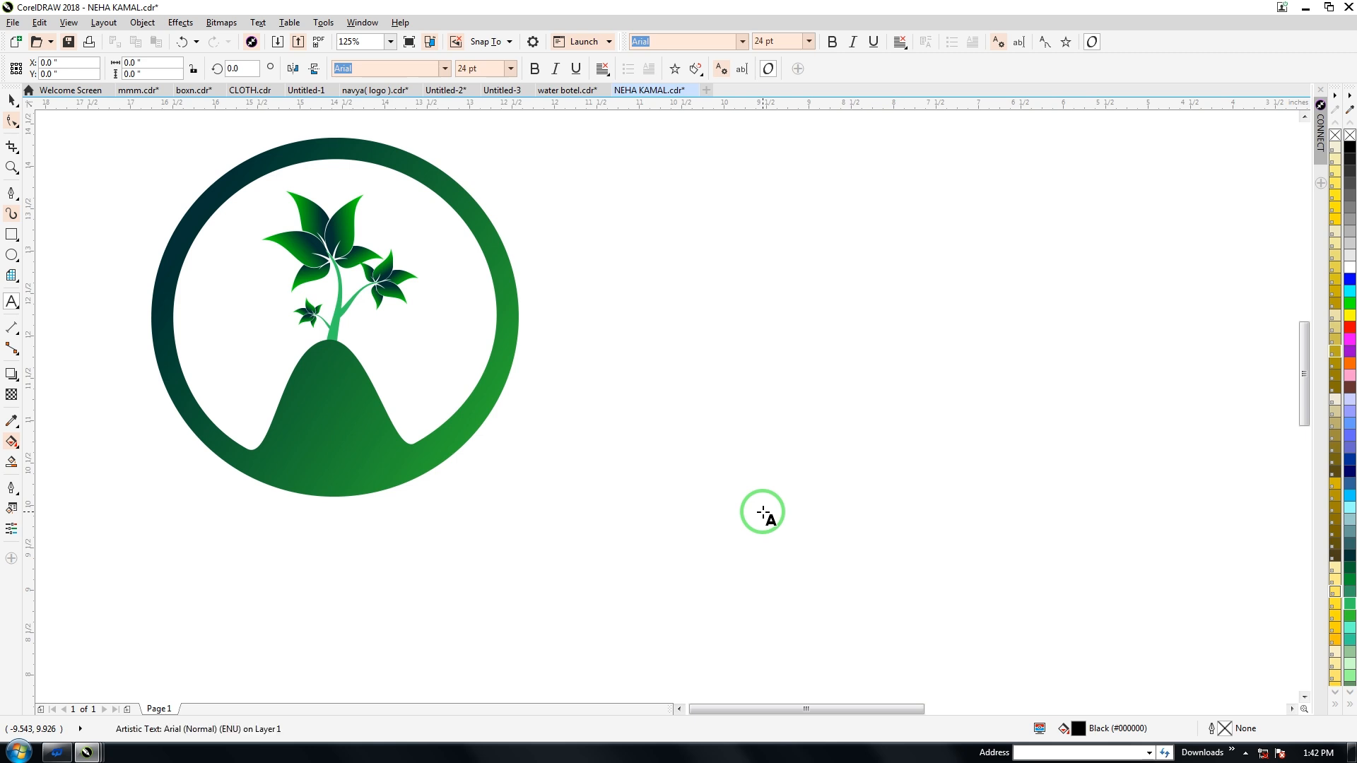
left_click(14, 101)
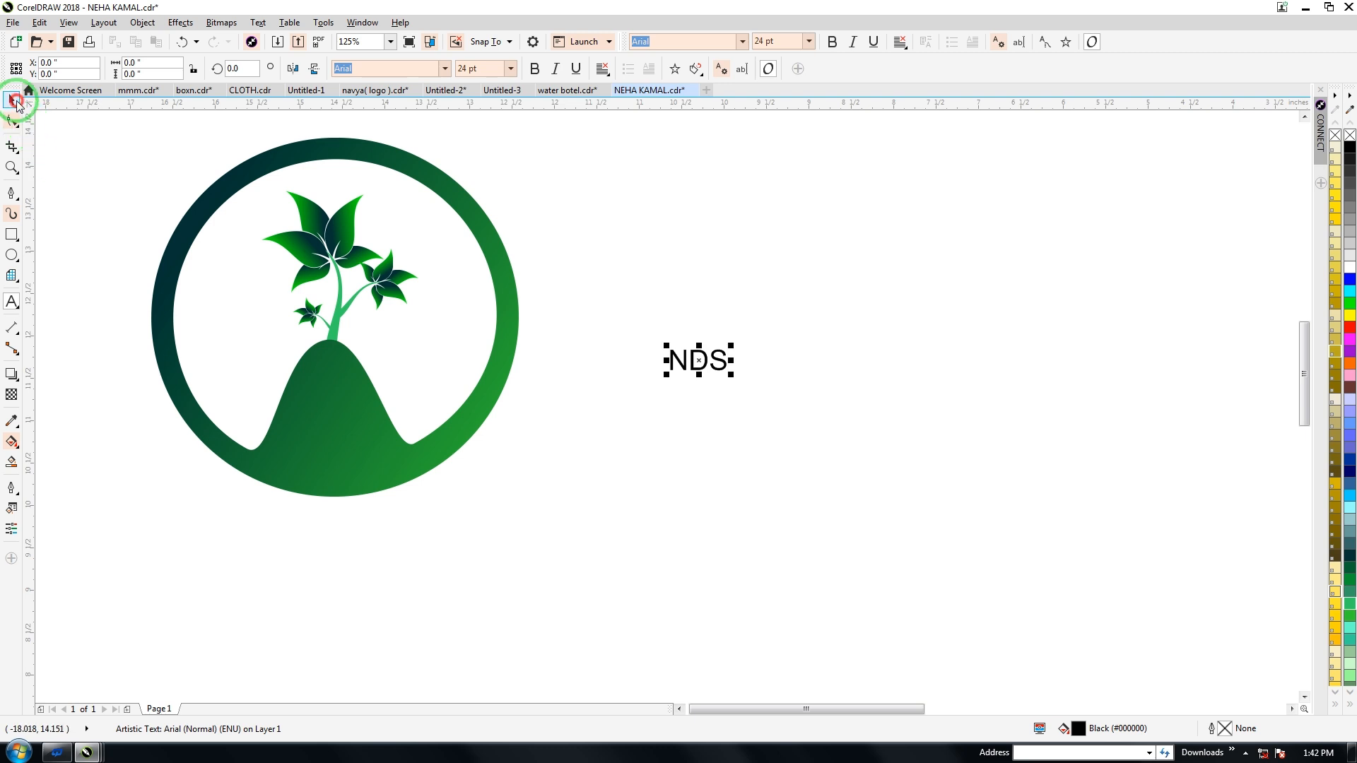
left_click_drag(709, 369, 328, 424)
Make the "NDS" text bold and white, and stretch it wider across the hill.
left_click(534, 68)
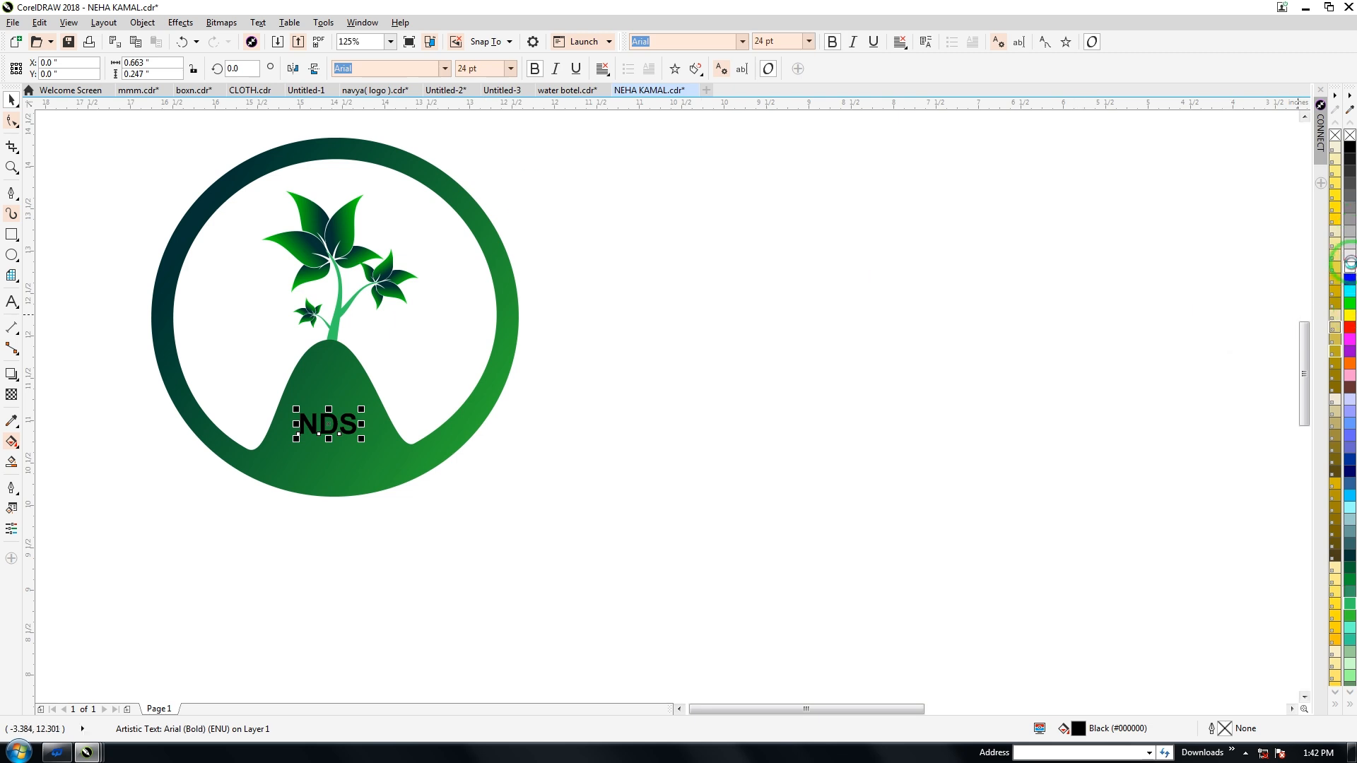
right_click(1350, 265)
left_click_drag(361, 425, 289, 424)
left_click(333, 500)
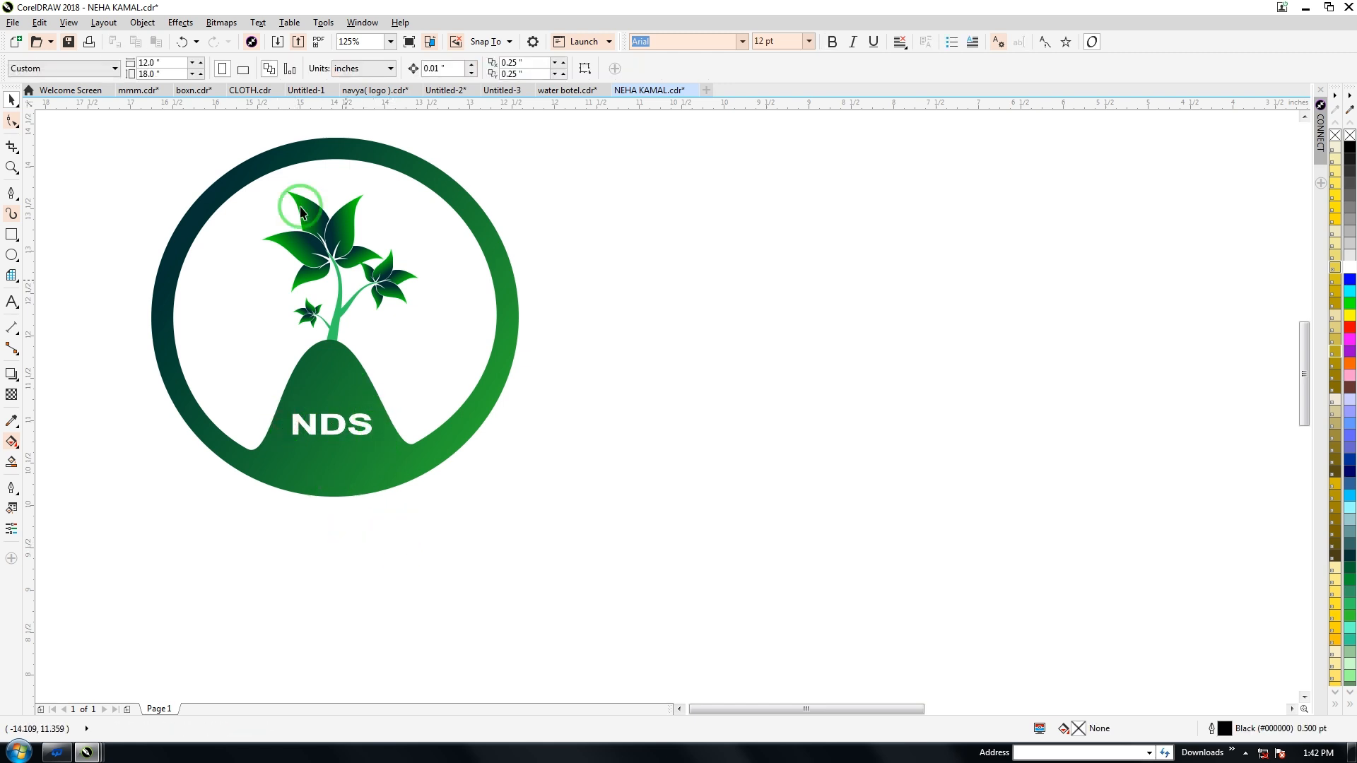
Group the whole logo and move it next to the upper left corner of the sheet of repeated logos.
left_click_drag(171, 123, 553, 430)
left_click_drag(126, 126, 578, 546)
left_click_drag(391, 458, 865, 516)
key("ctrl+g")
scroll(821, 531, "down", 3)
scroll(987, 526, "up", 1)
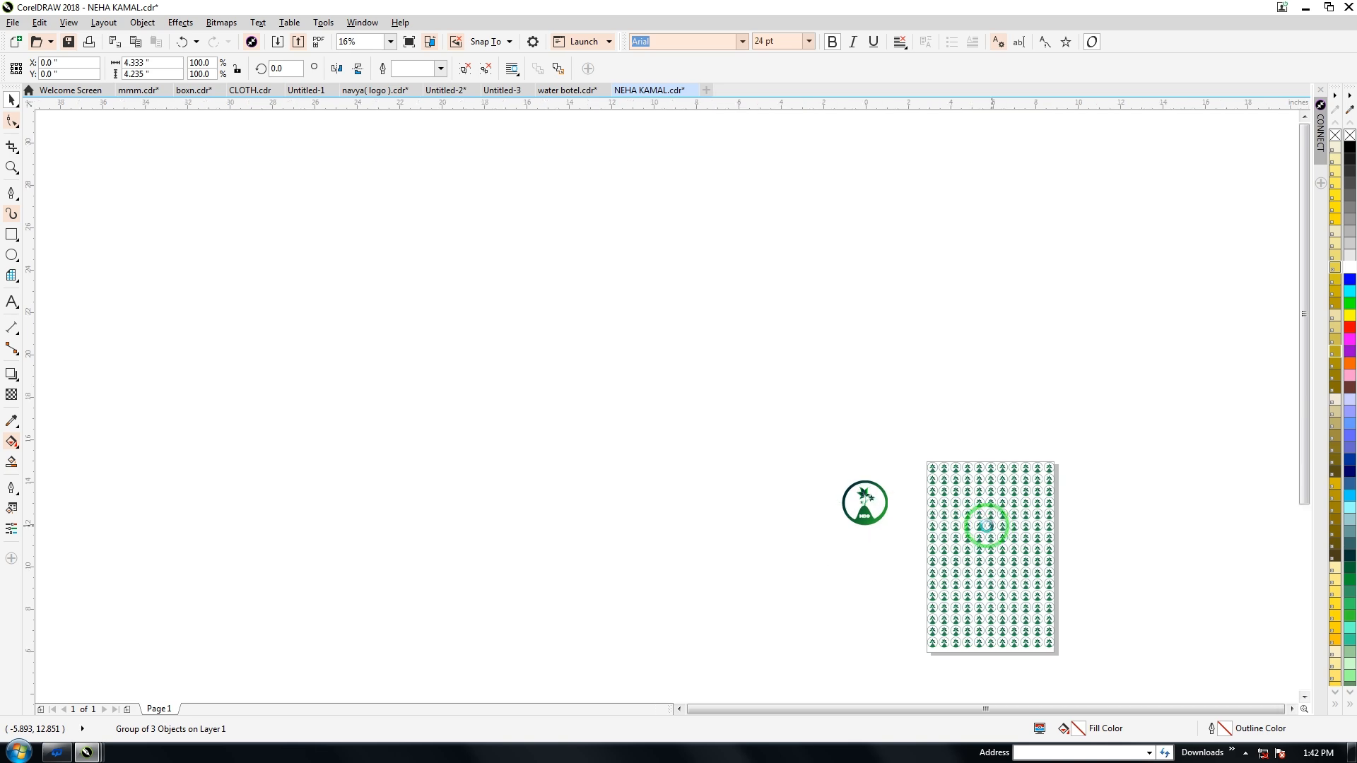
scroll(987, 526, "up", 2)
left_click_drag(498, 500, 640, 401)
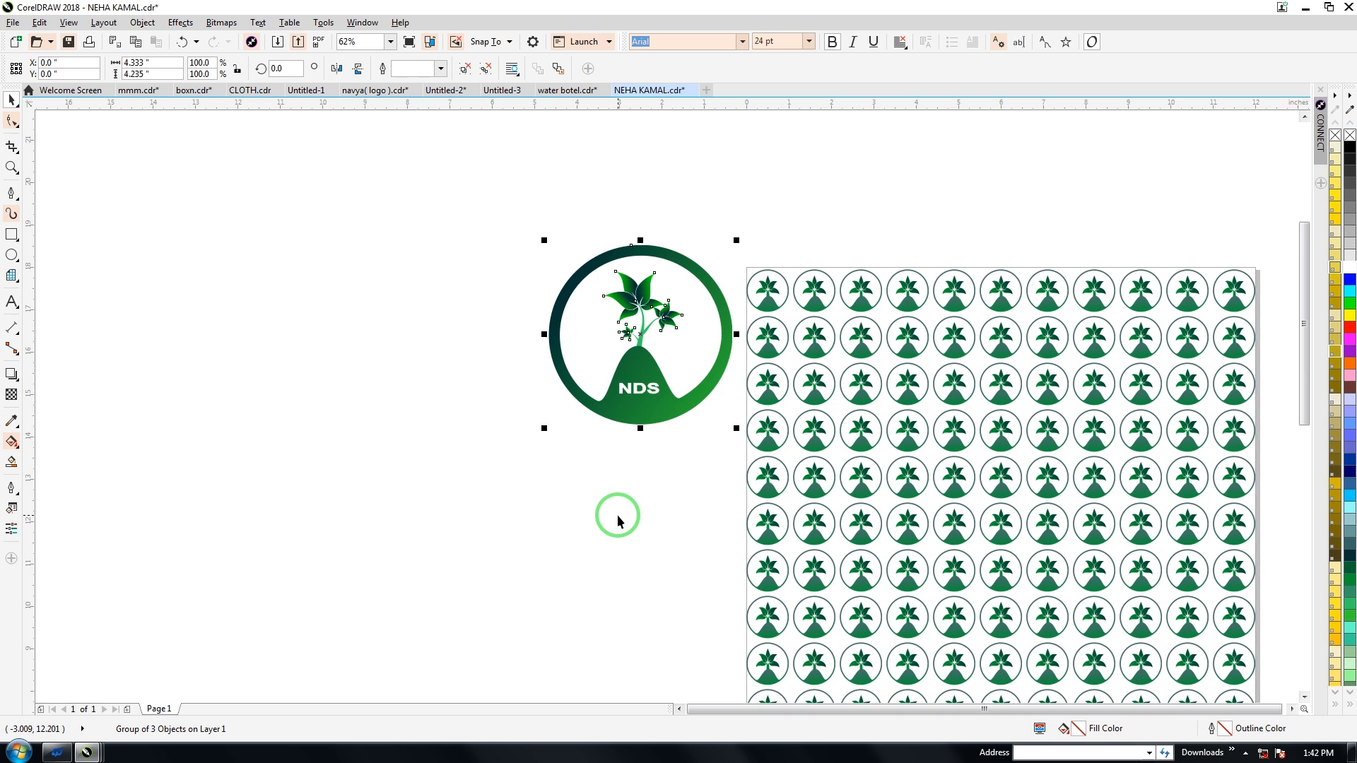
Duplicate the grouped logo twice and spread the copies out in the empty area left of the sheet.
key("ctrl+d")
key("ctrl+d")
left_click_drag(640, 343, 388, 373)
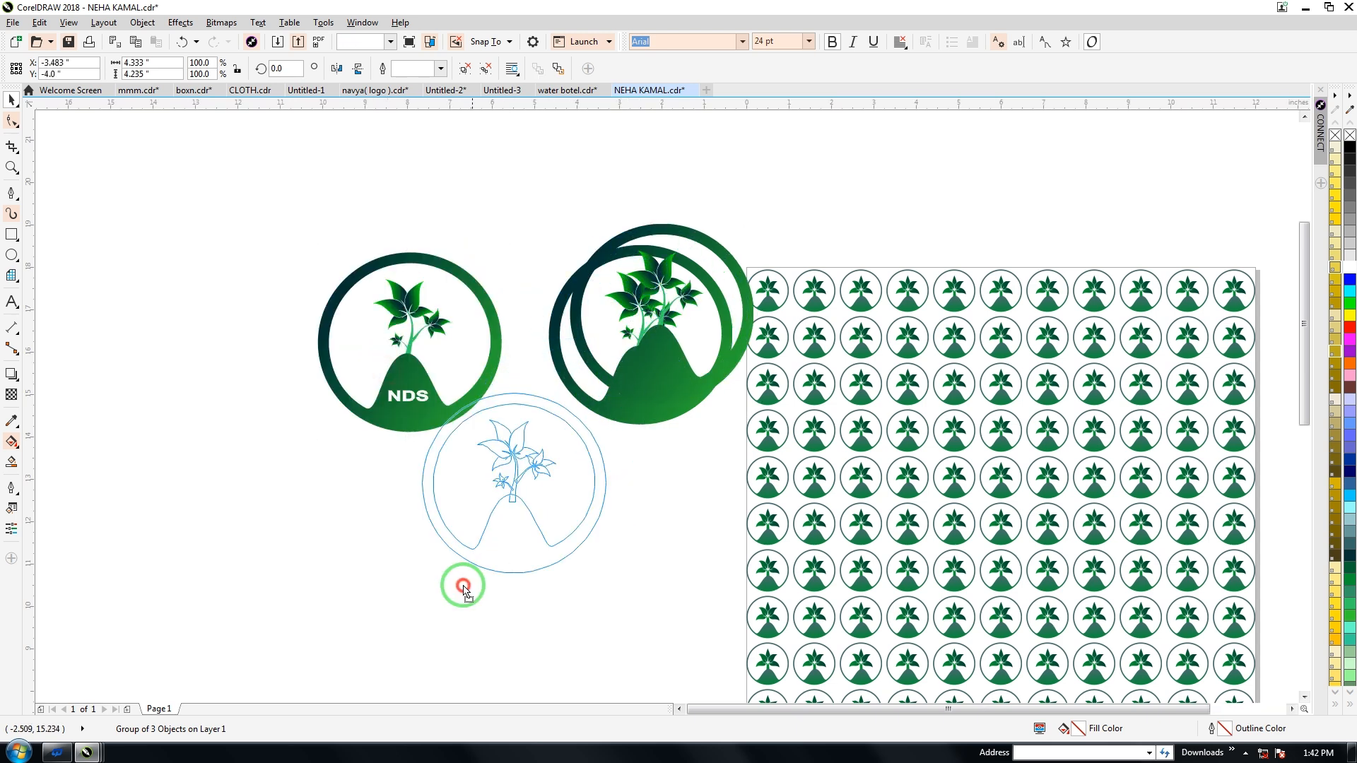